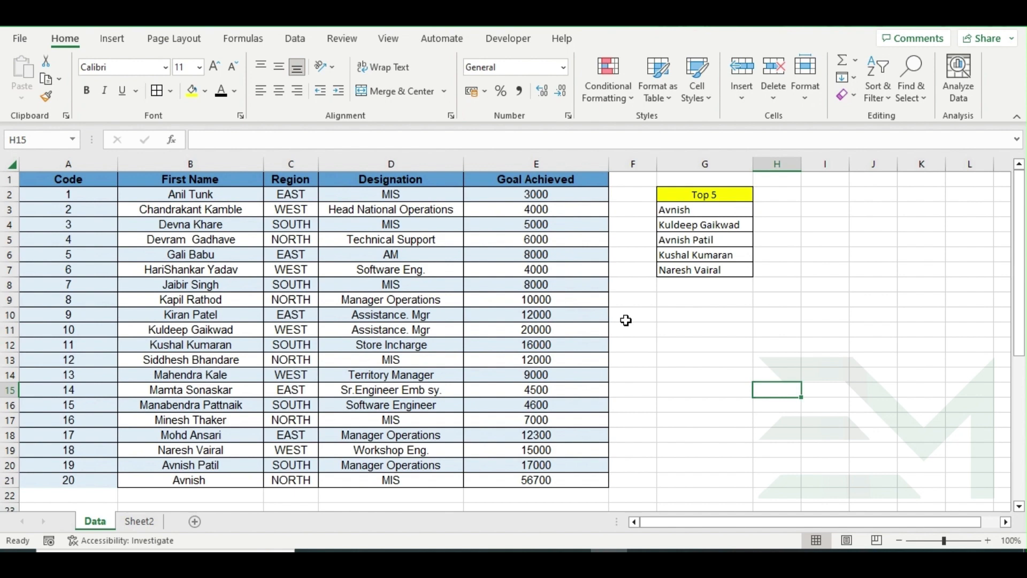
Total the Goal Achieved values in E2:E21 with a SUM formula in cell G10.
click(694, 316)
text(=sum)
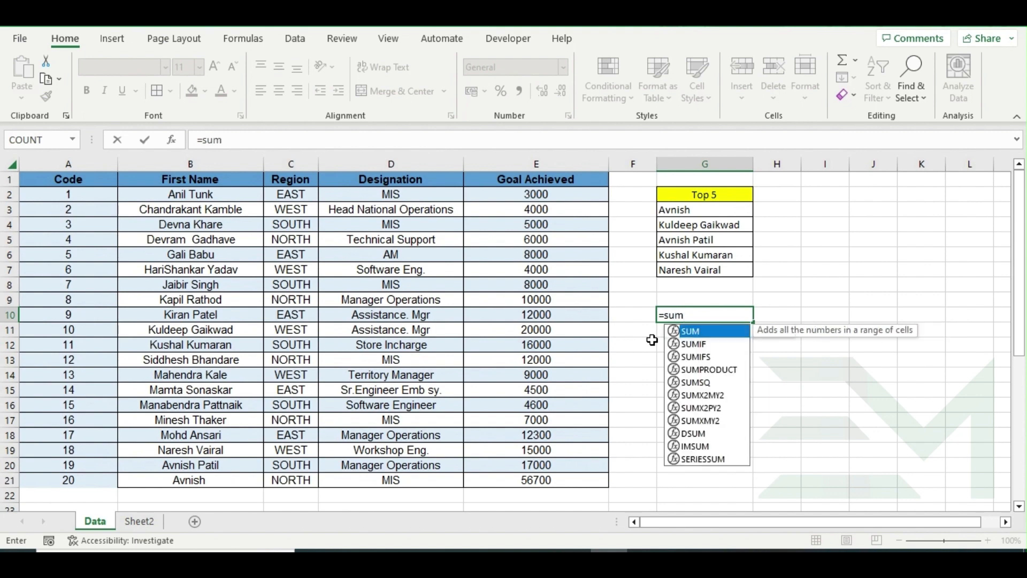
text(()
drag(569, 201, 551, 482)
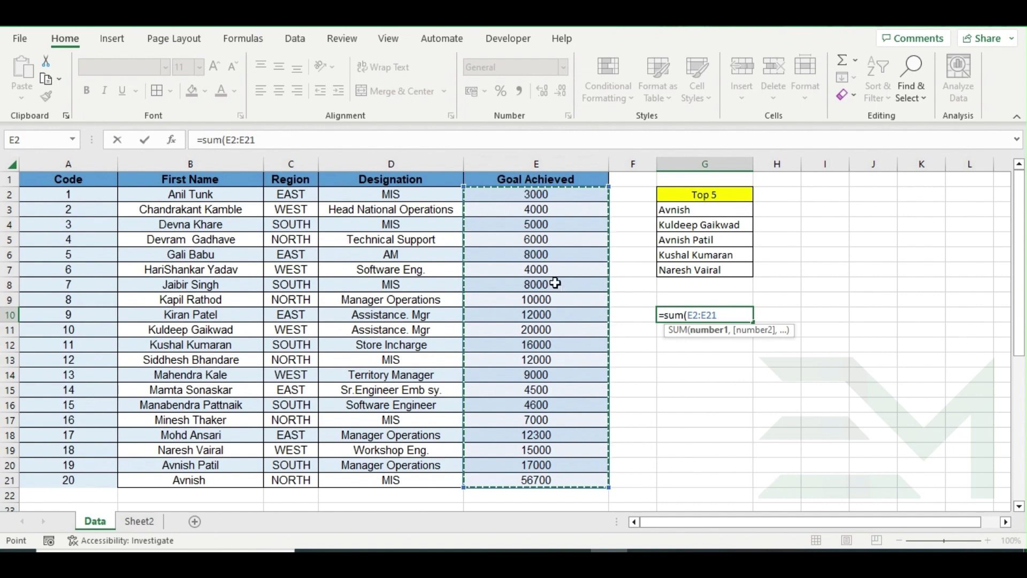
text())
key(Return)
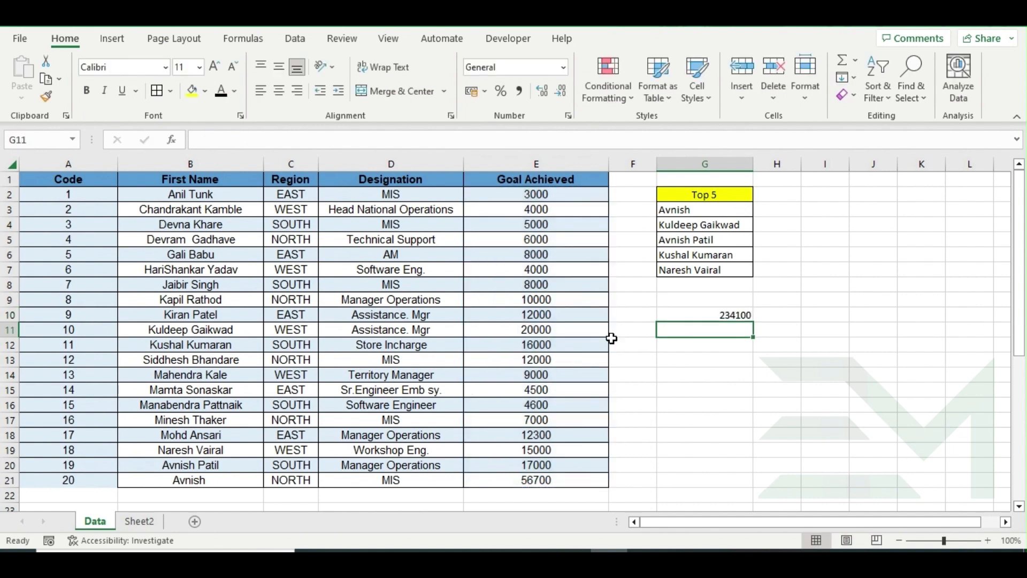
Enter the formula =E2+E3+E4+E5 in cell G11 to add the first four Goal Achieved values individually.
click(737, 316)
click(713, 335)
text(=)
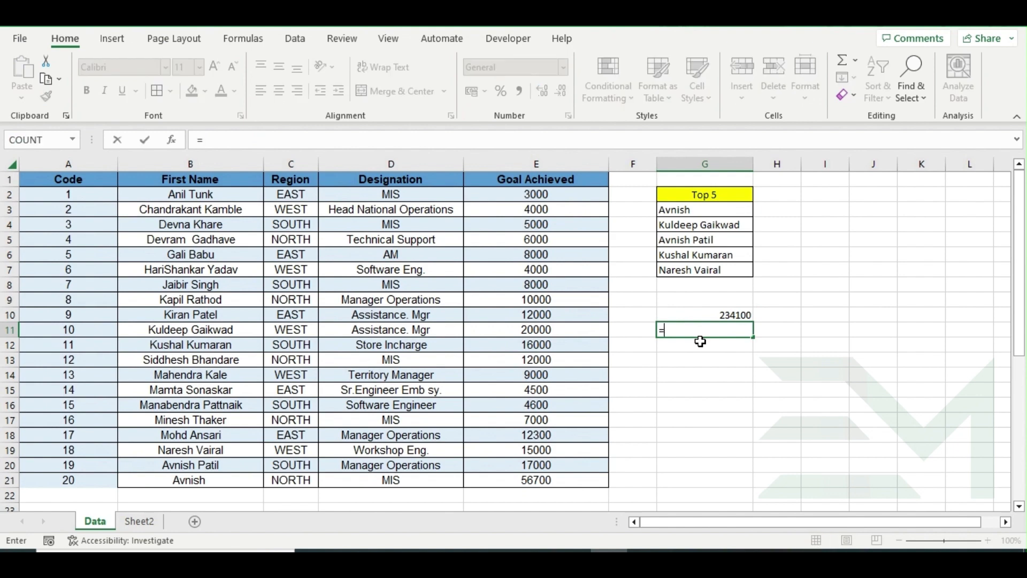
click(560, 197)
text(+)
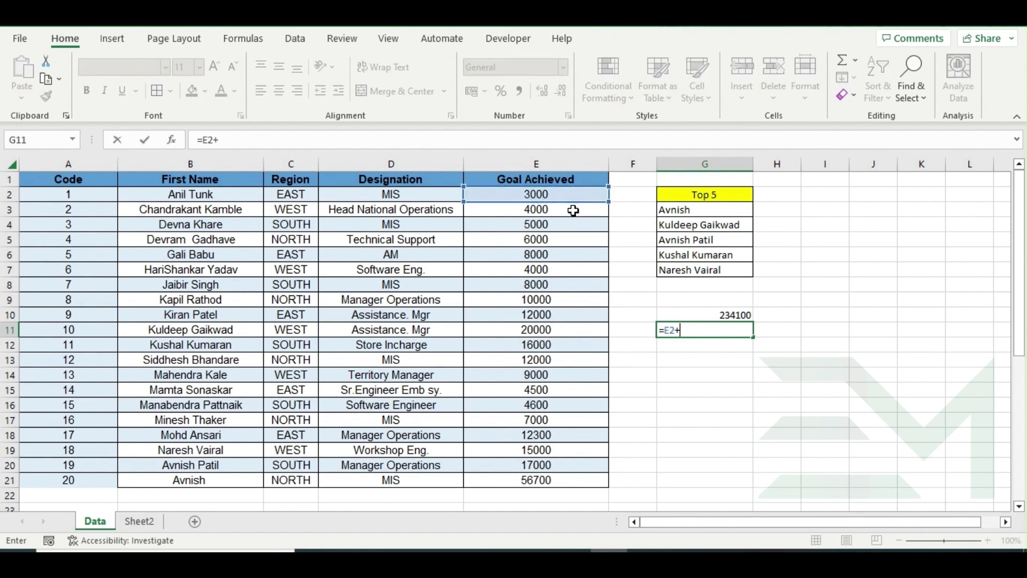
click(567, 208)
text(+)
click(564, 225)
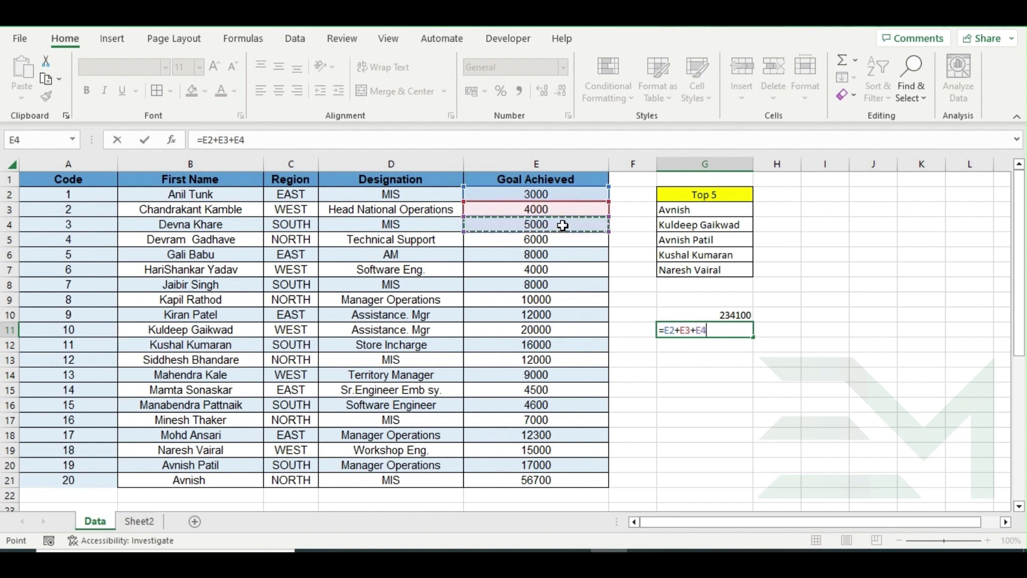
text(+)
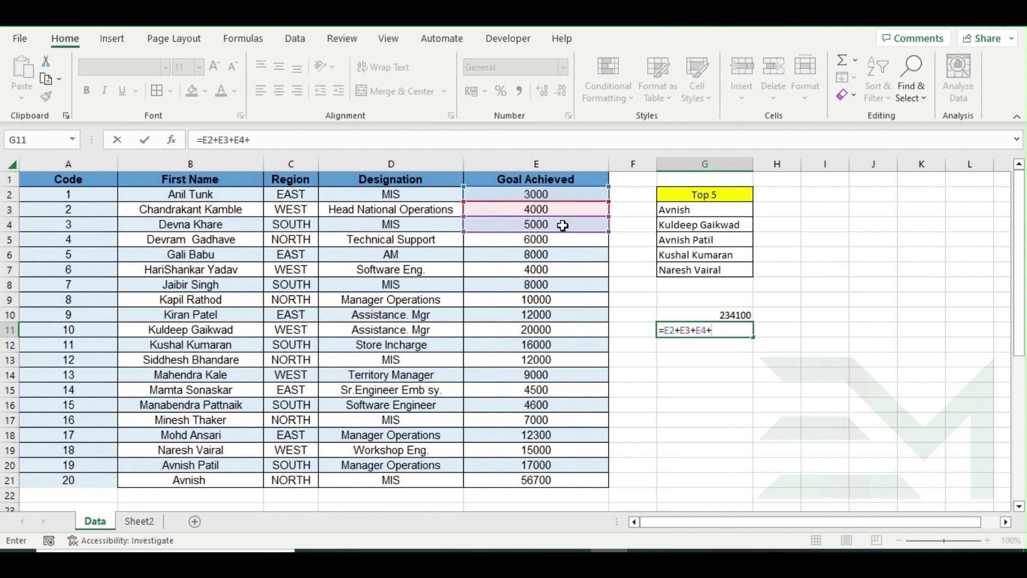
click(547, 242)
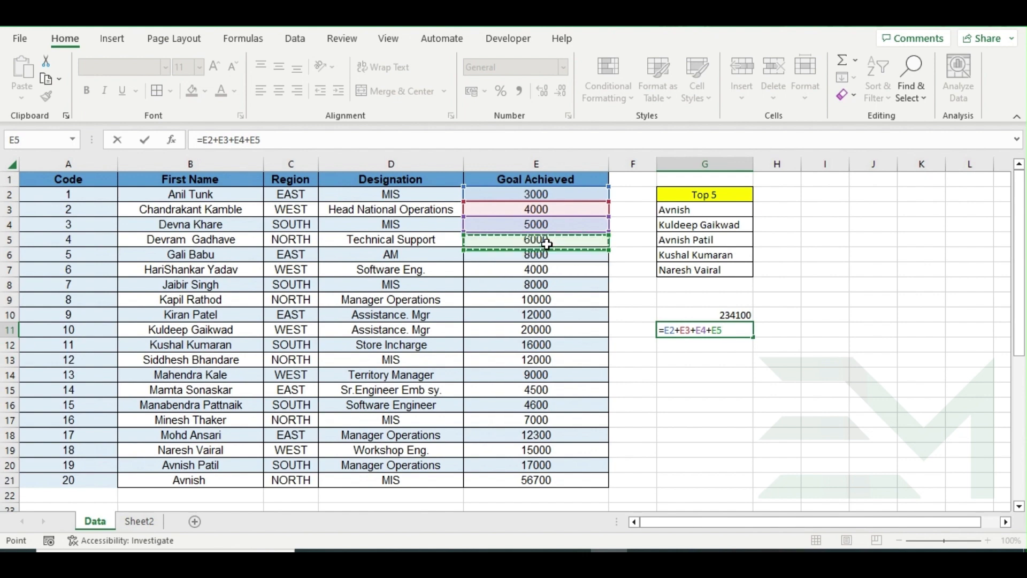
text())
key(Return)
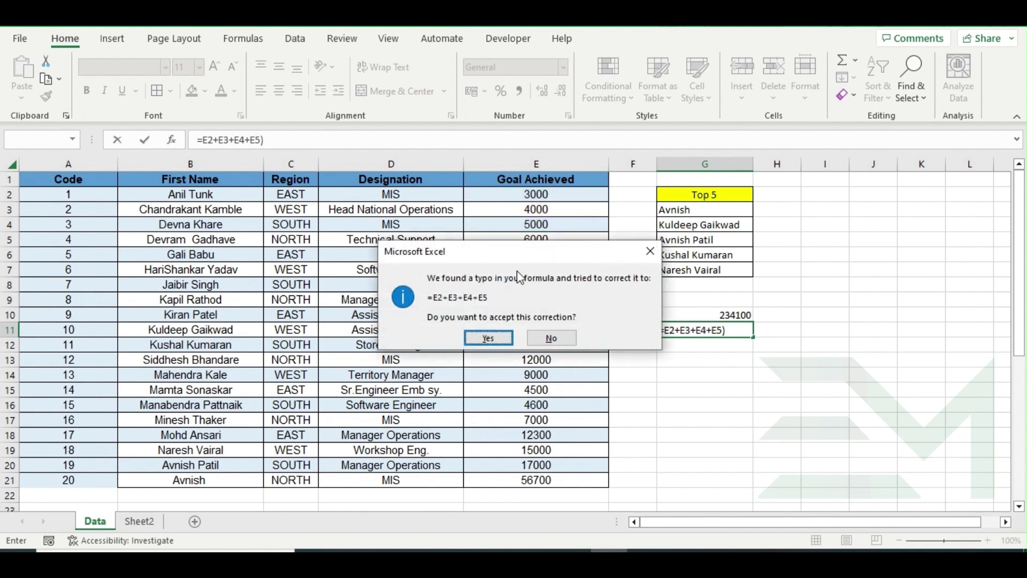
click(507, 338)
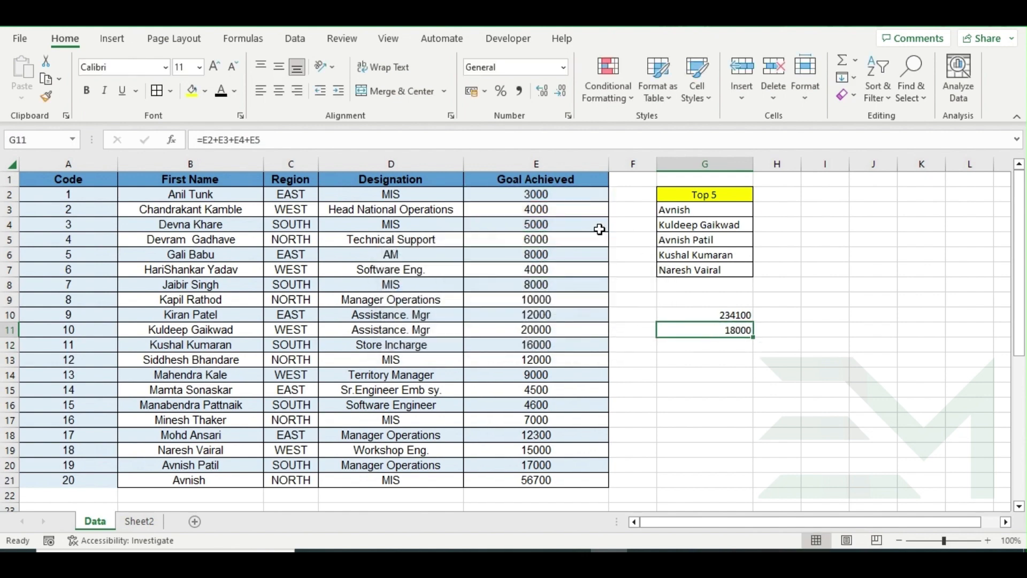
Compare the formulas in cells G10 and G11, and clear both cells.
click(714, 314)
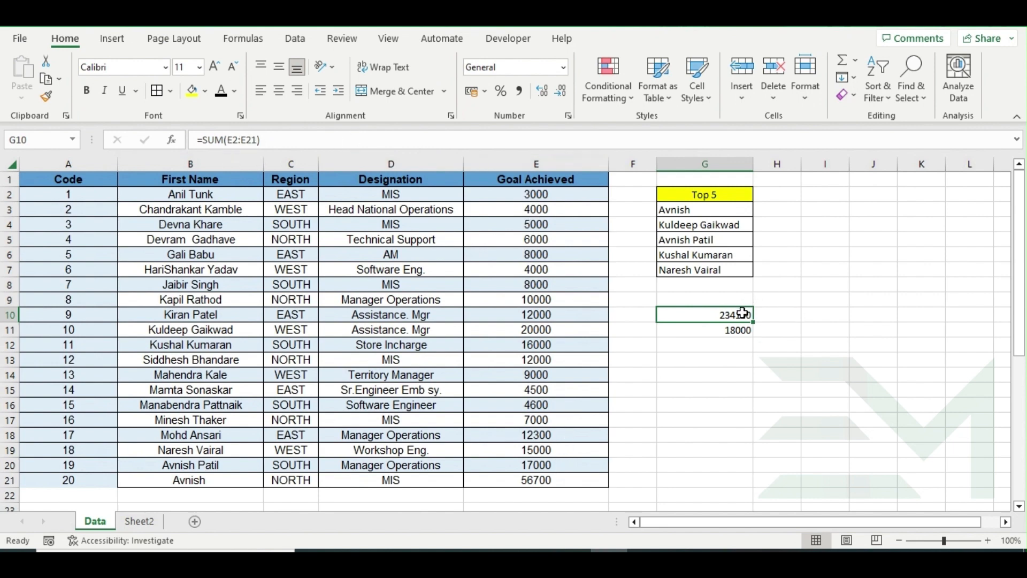
click(695, 330)
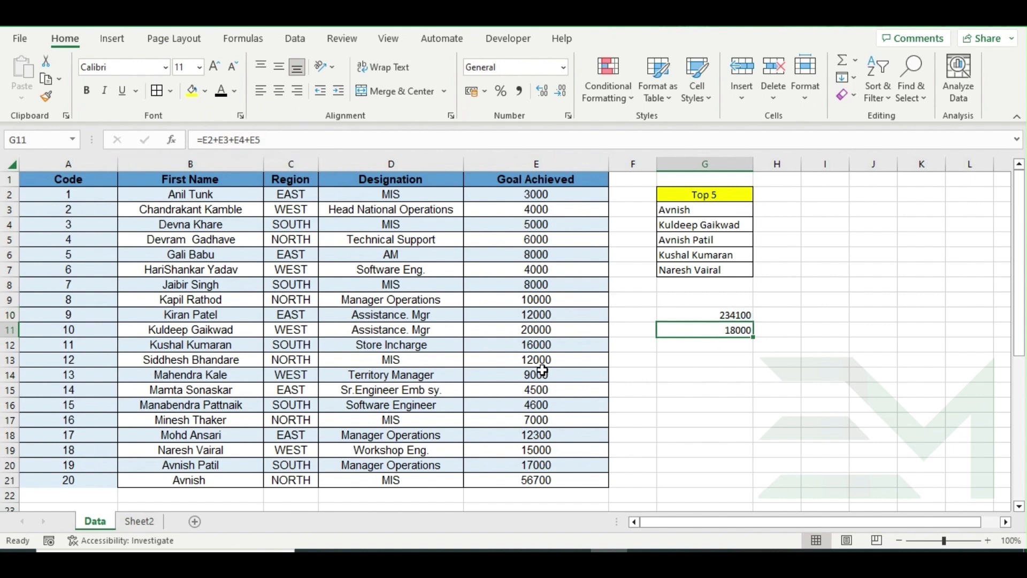
click(696, 314)
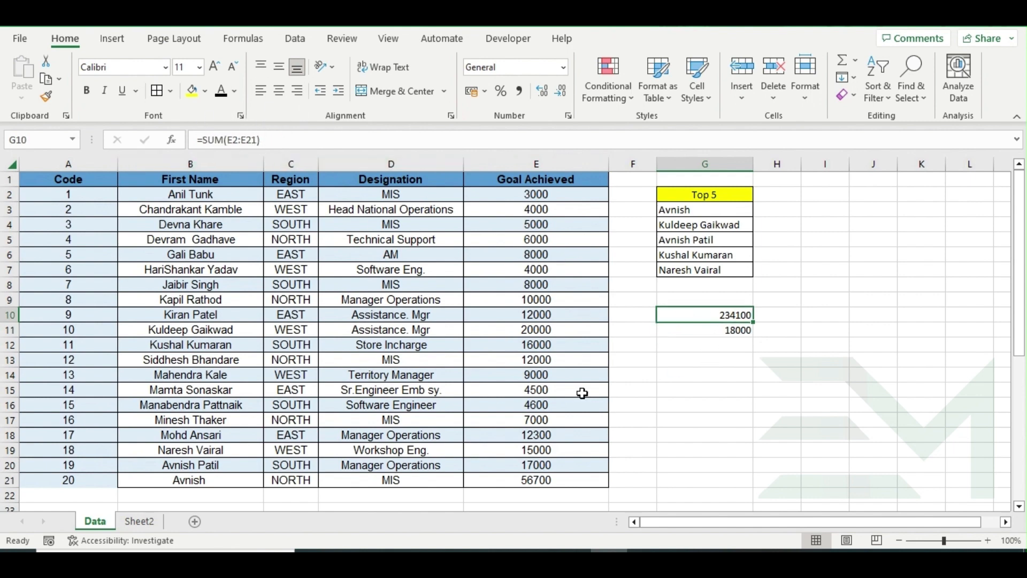
click(825, 336)
drag(744, 317, 743, 329)
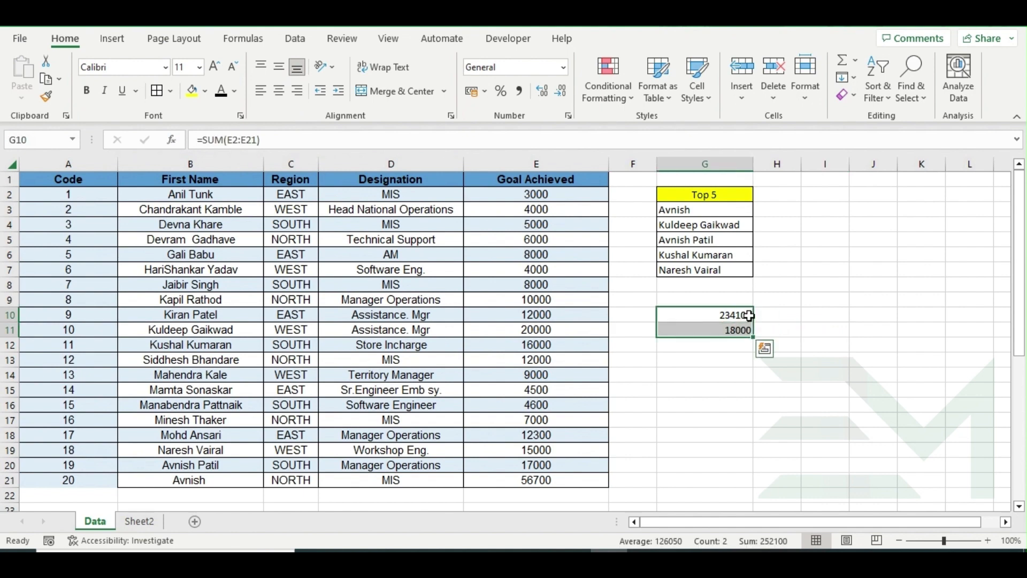
key(Delete)
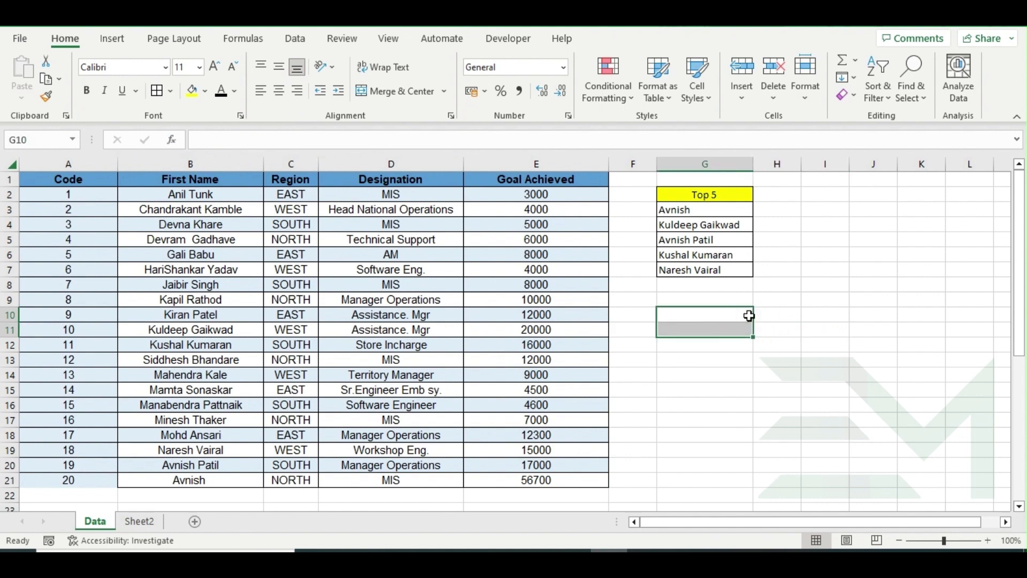
Examine the Top 5 formula in G3 and the First Name and Goal Achieved columns it refers to.
click(717, 330)
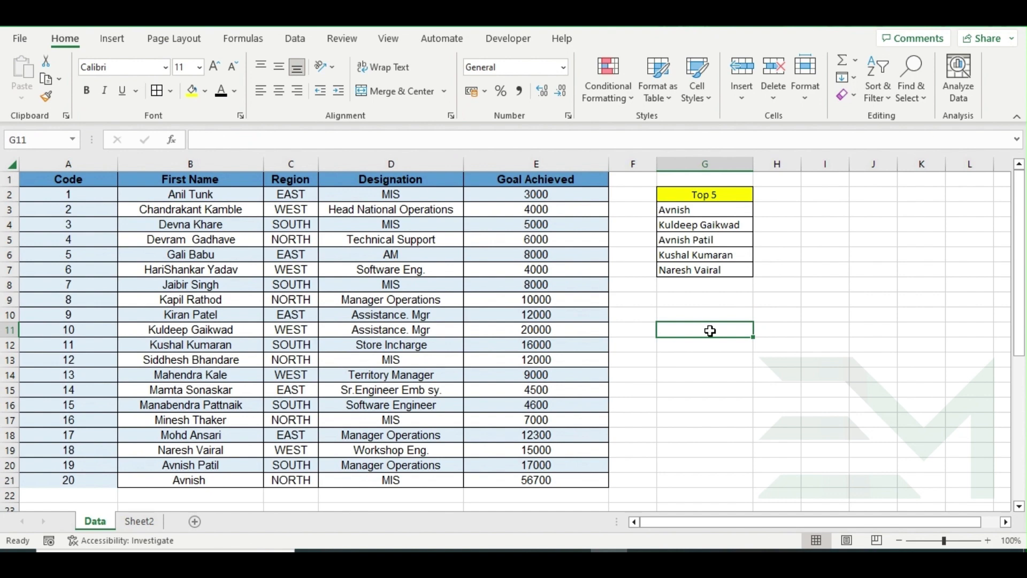
click(733, 208)
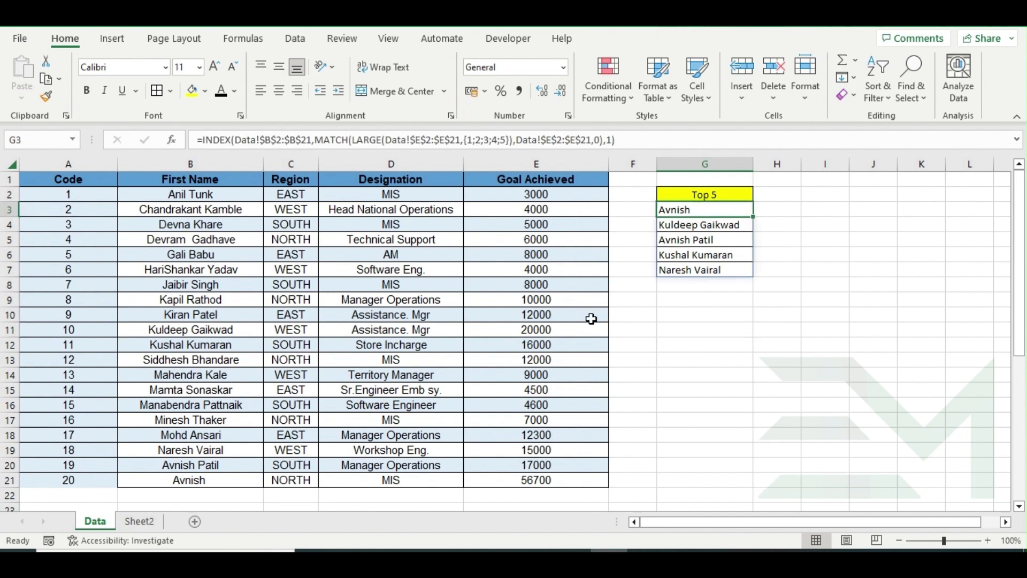
click(509, 301)
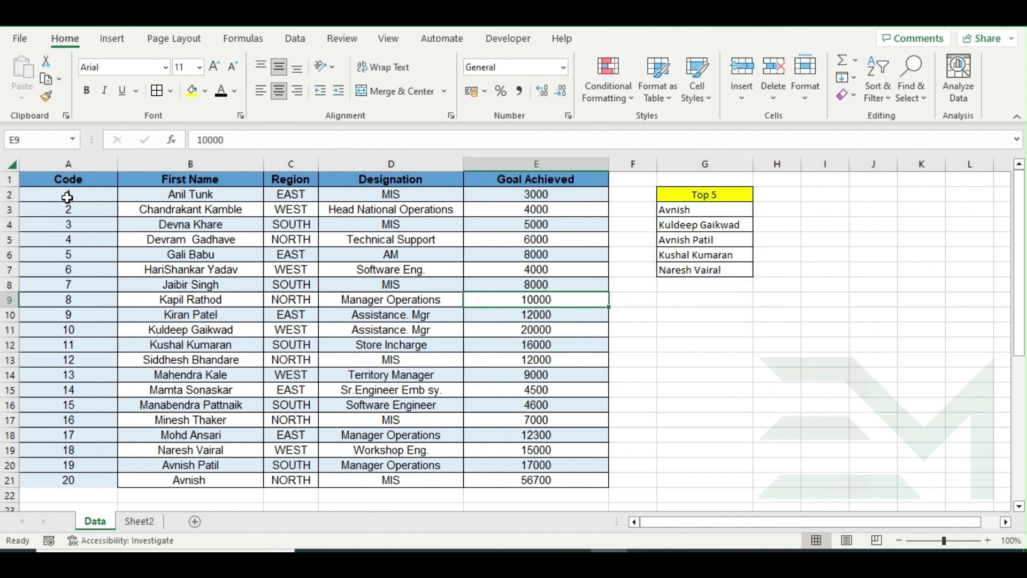
drag(66, 196, 501, 476)
click(568, 199)
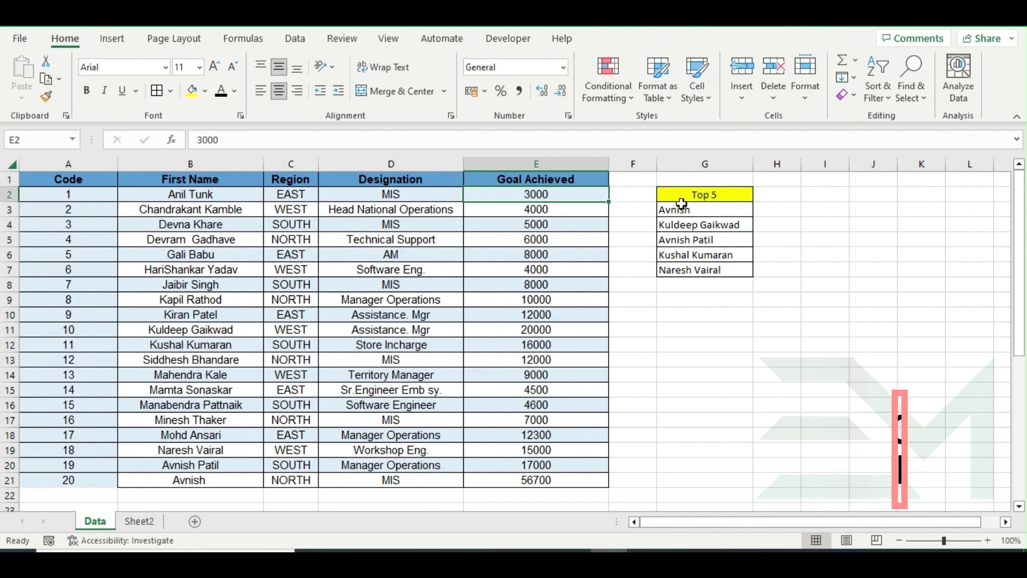
drag(558, 194, 545, 480)
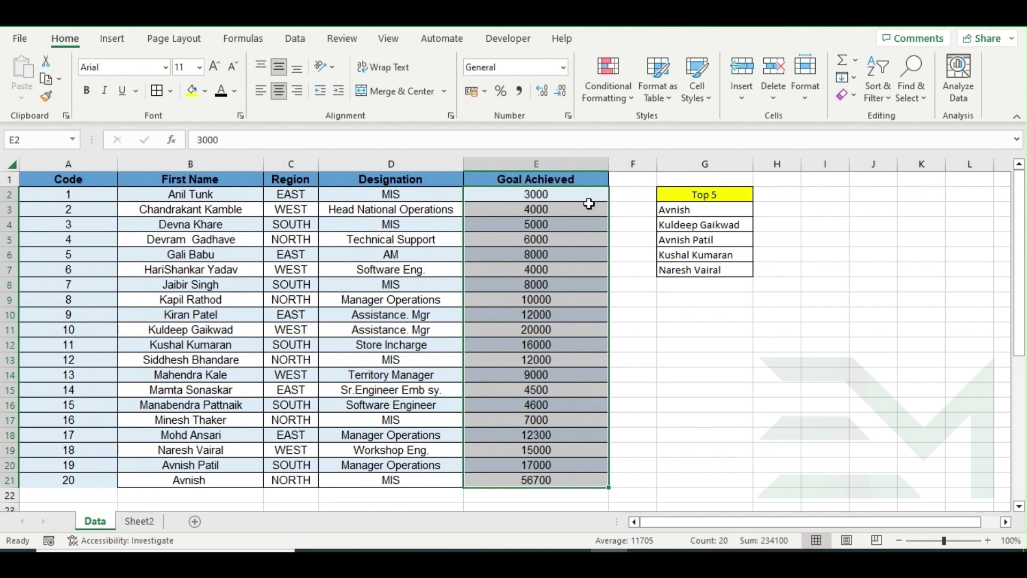
drag(567, 194, 563, 304)
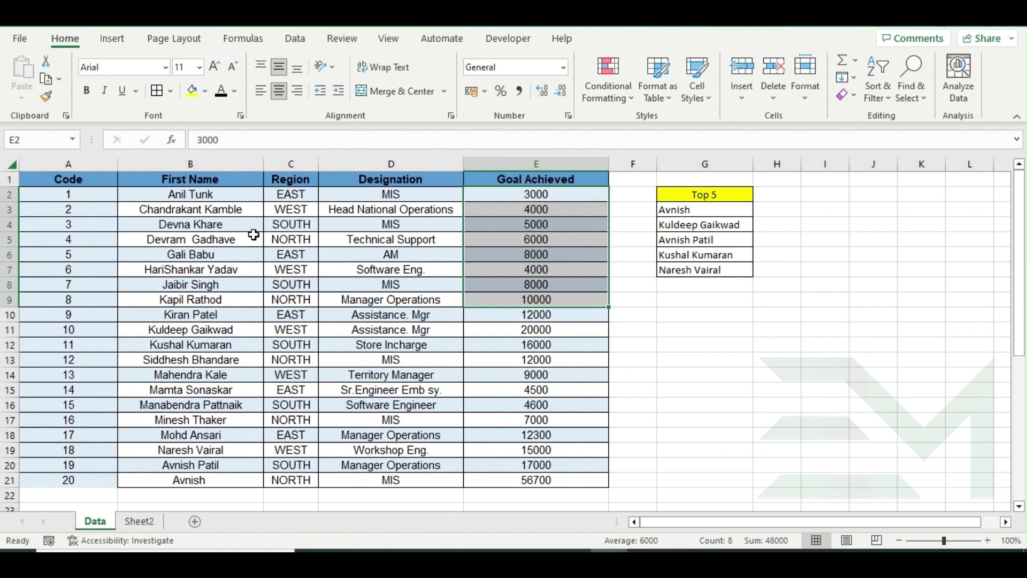
drag(243, 194, 252, 315)
click(730, 213)
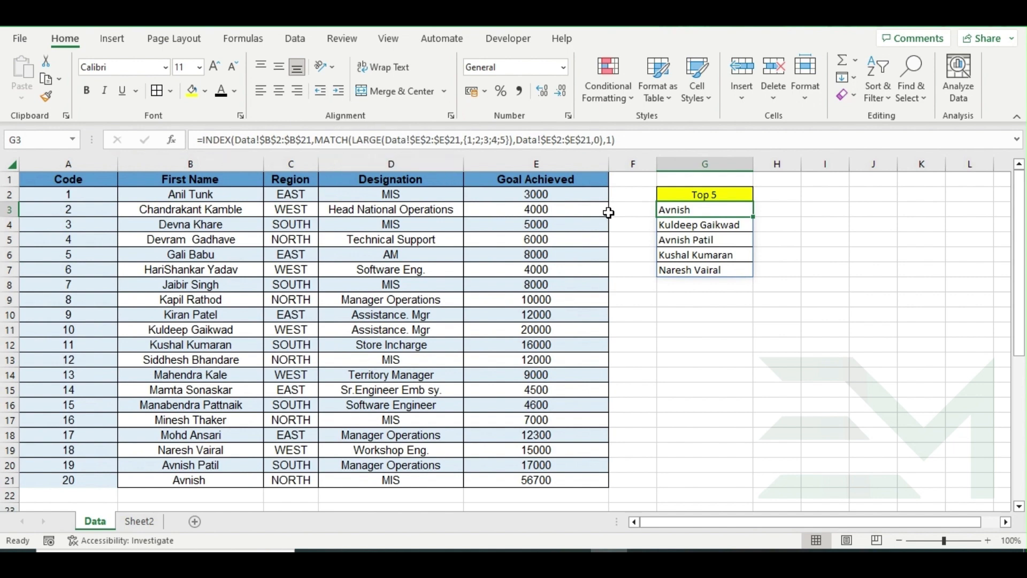
drag(535, 197, 528, 470)
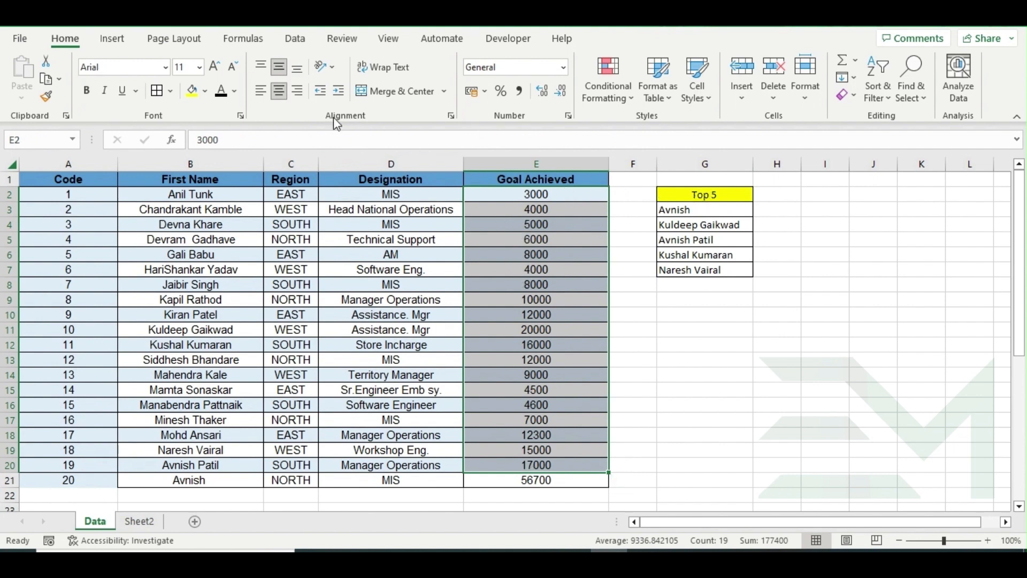
drag(218, 196, 235, 331)
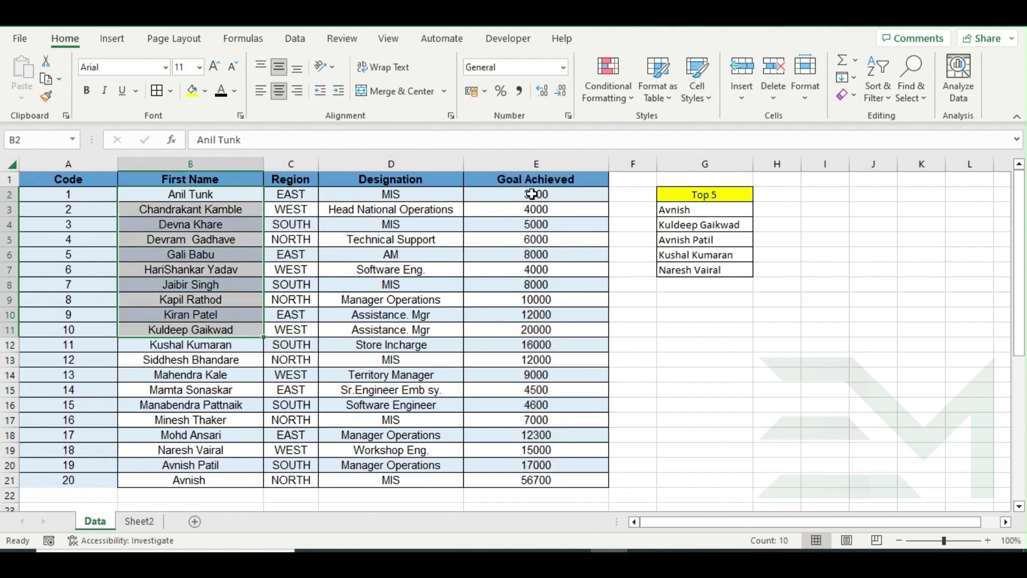
drag(531, 194, 529, 270)
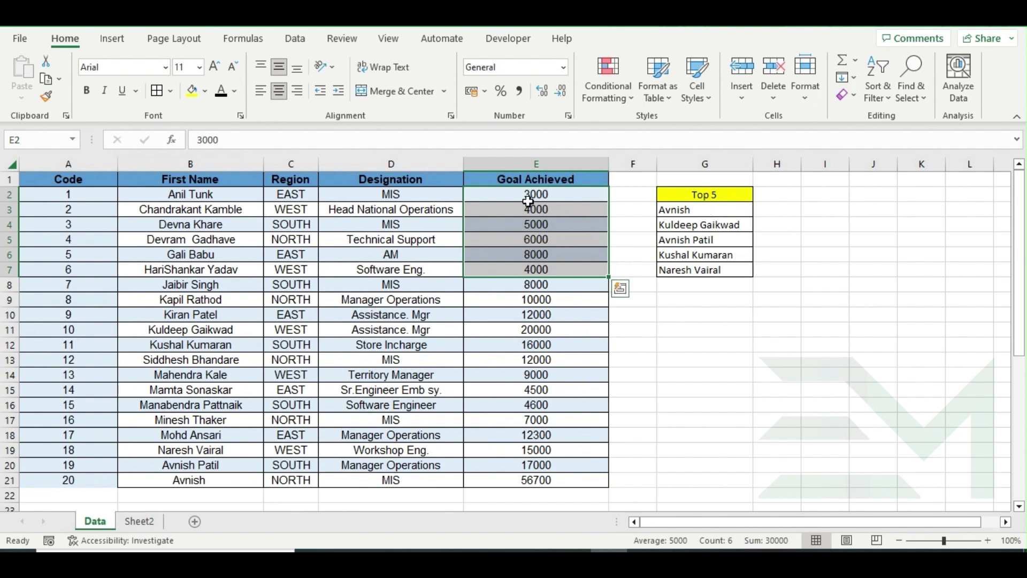
click(531, 222)
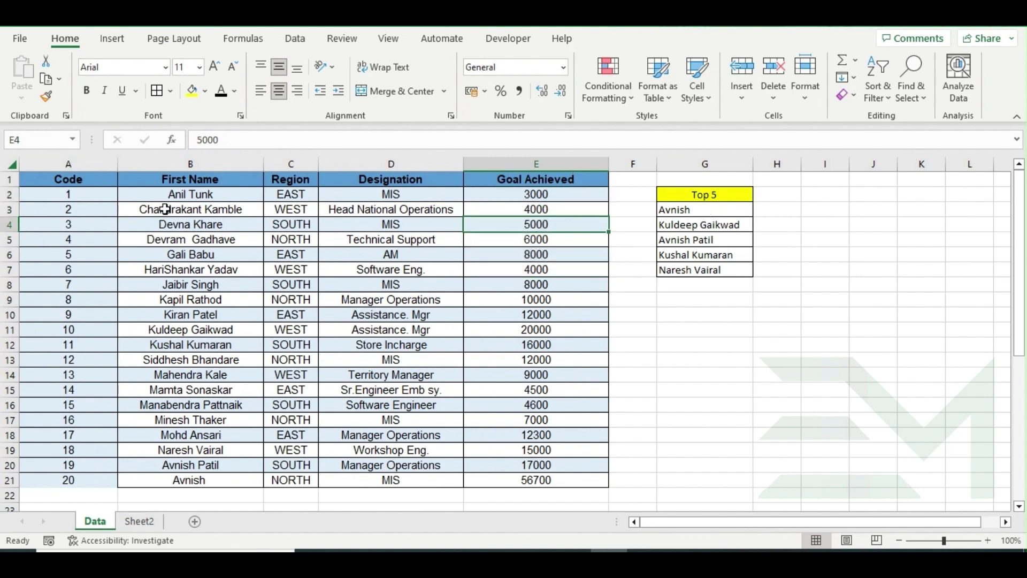
click(175, 195)
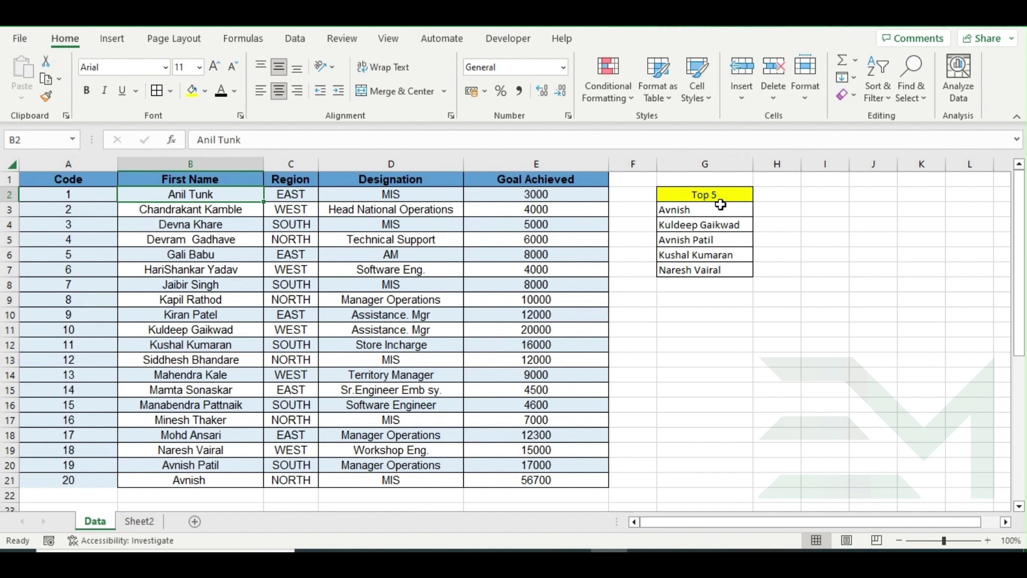
Clear the Goal Achieved value in E21 to test the Top 5 list, and undo the deletion.
click(523, 480)
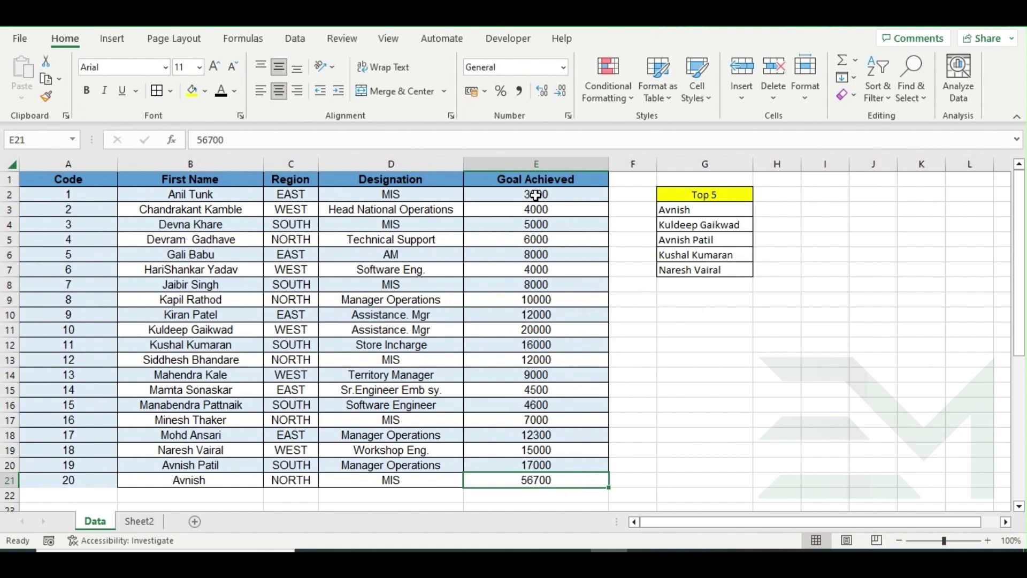
key(Delete)
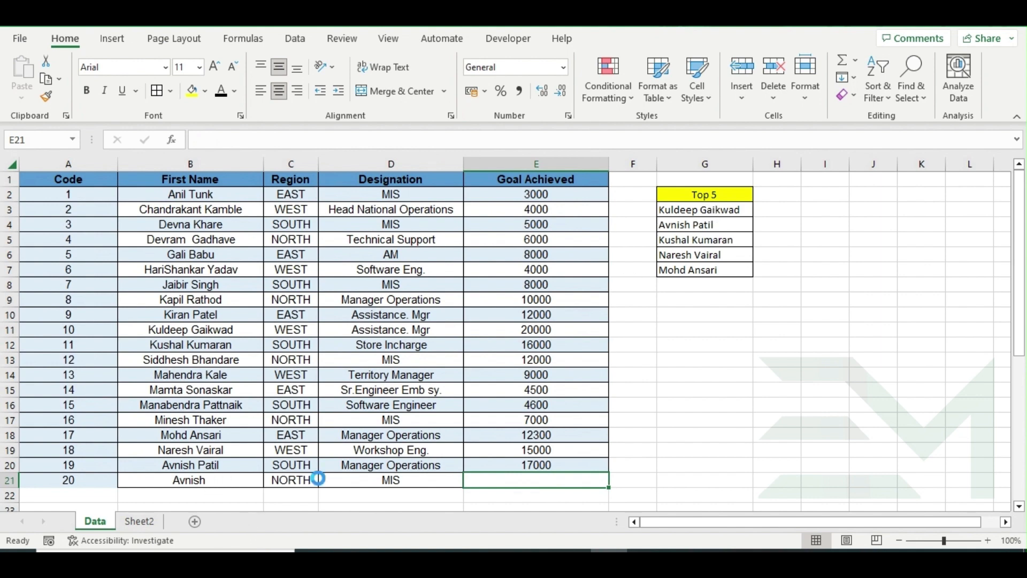
key(ctrl+z)
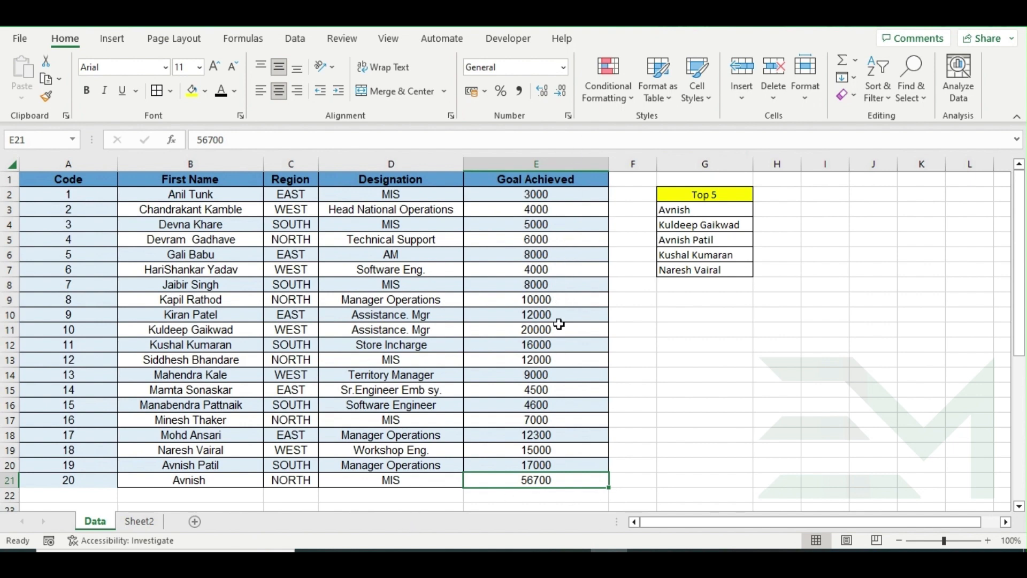
Set the Goal Achieved value in E2 to 50000 and check the Top 5 list in G3:G7.
click(557, 194)
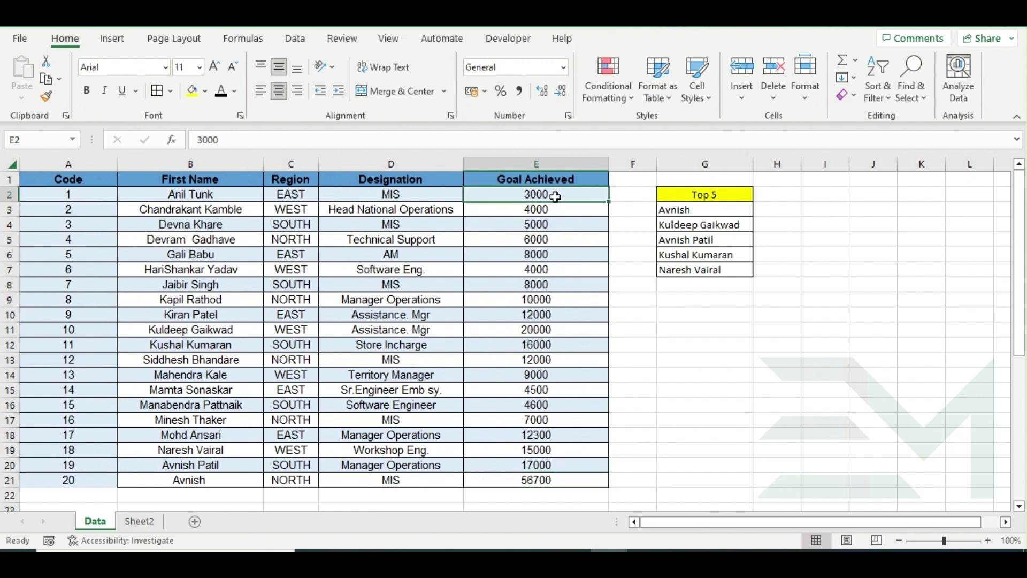
text(5000)
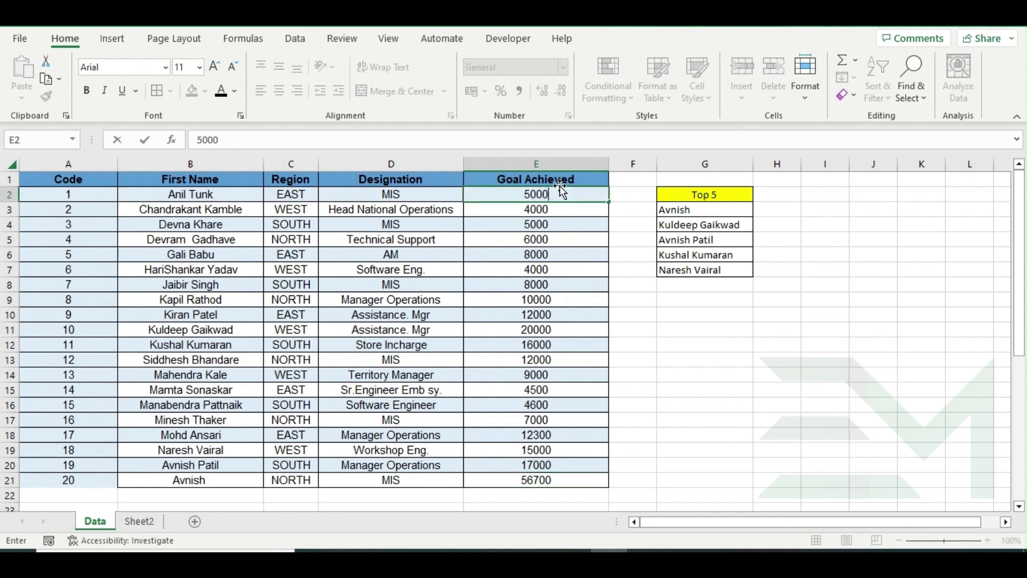
text(0)
key(Return)
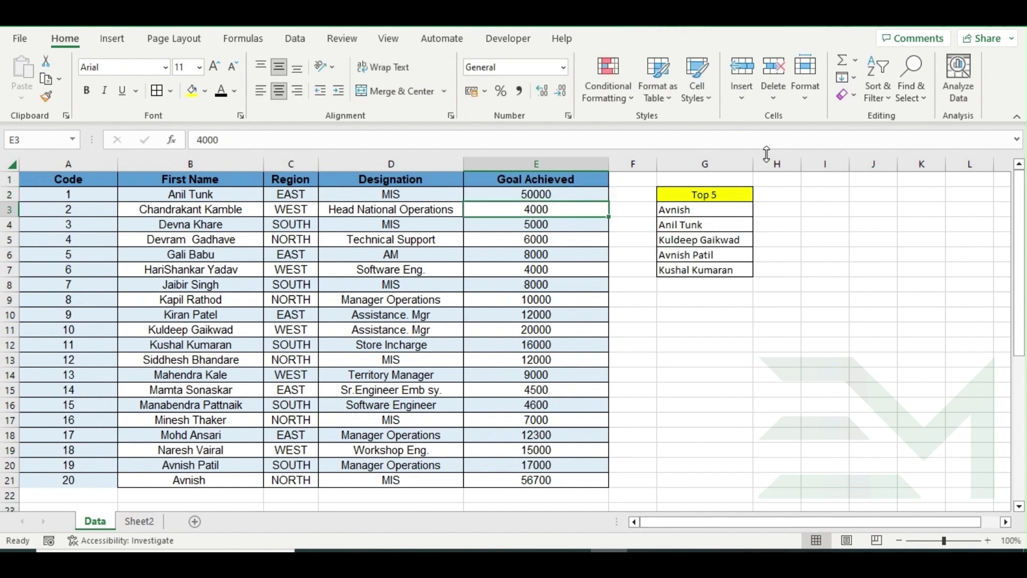
drag(707, 210, 706, 271)
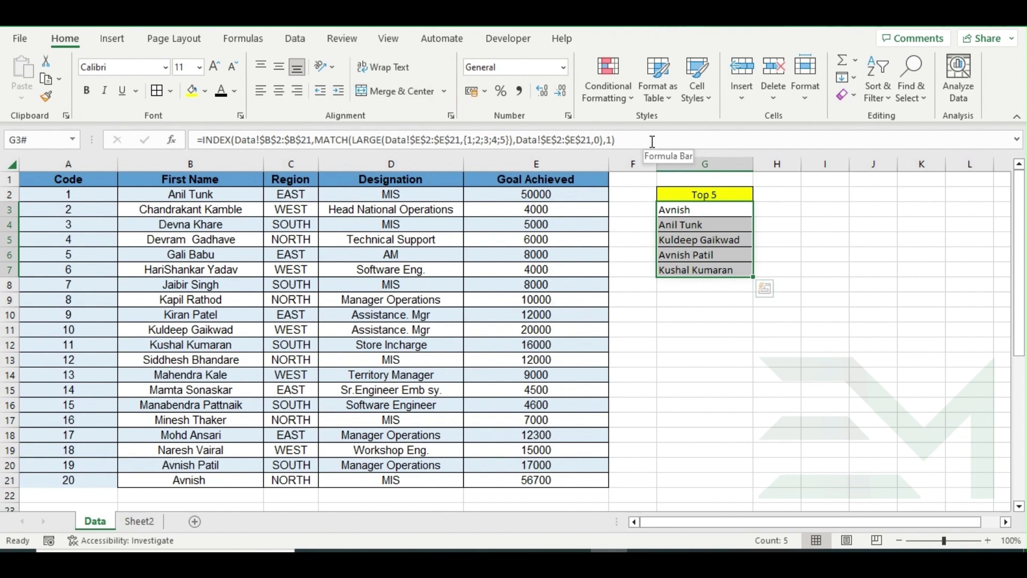
click(812, 213)
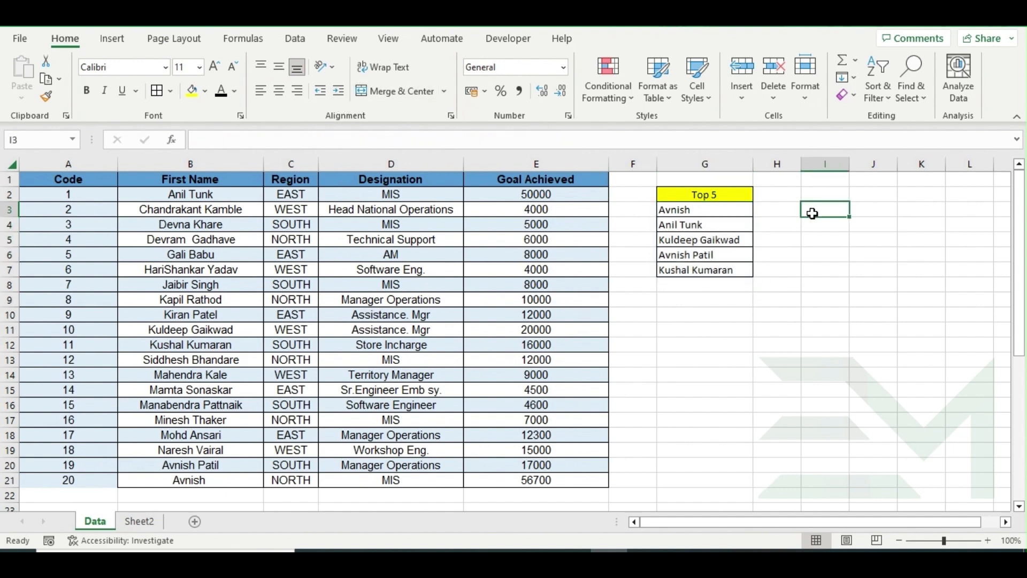
click(738, 210)
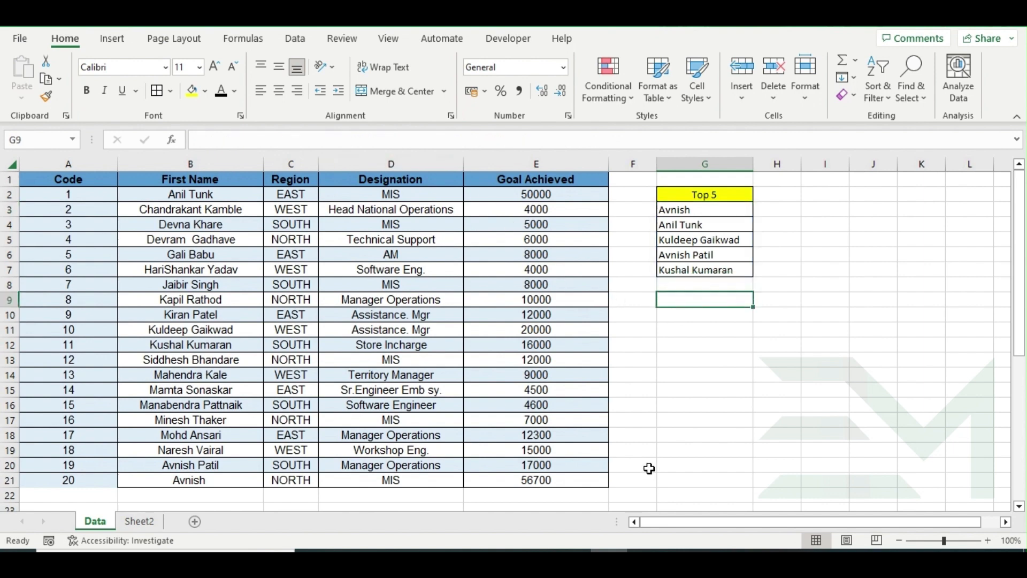
text(=l)
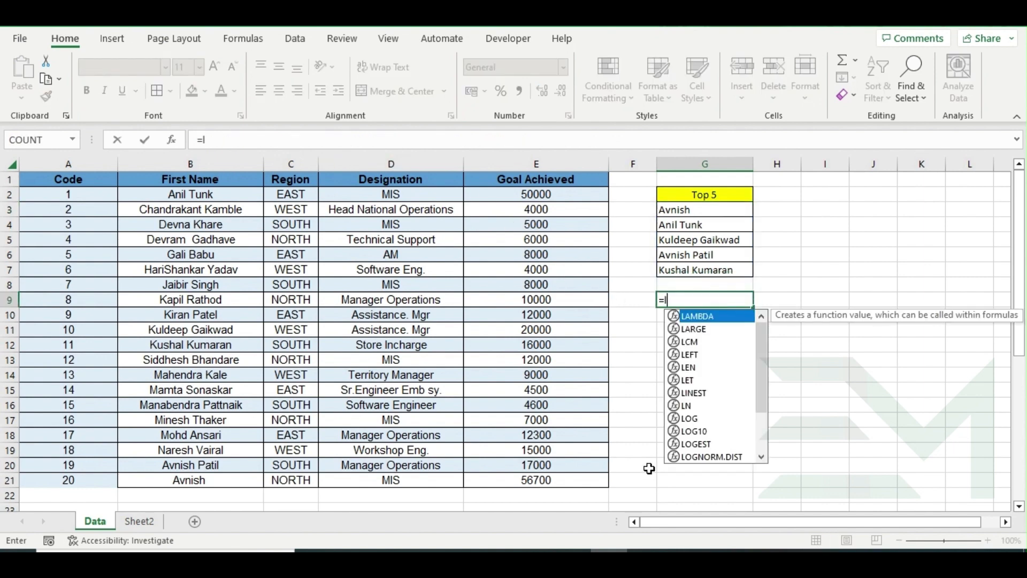
key(Tab)
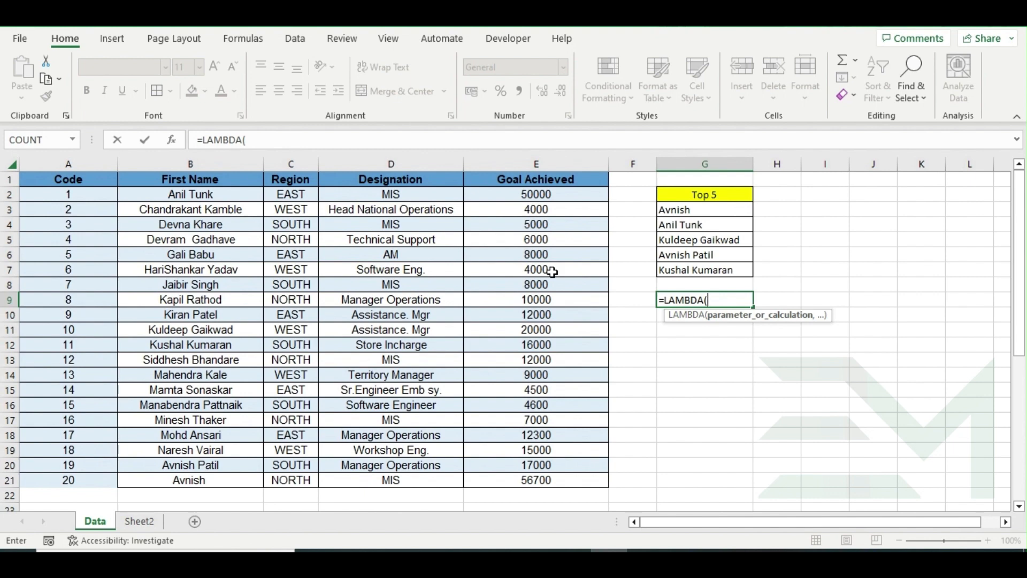
key(BackSpace)
key(BackSpace)
key(BackSpace)
key(BackSpace)
key(BackSpace)
key(BackSpace)
key(BackSpace)
key(BackSpace)
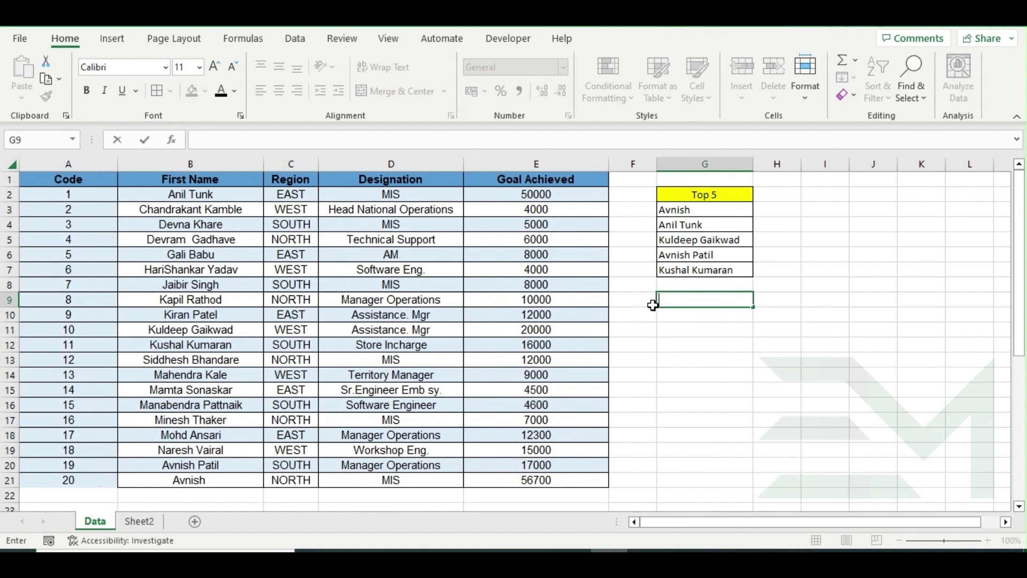
Enter the formula =SUM(E2:E21) in cell G9 to total the Goal Achieved column.
text(=sum)
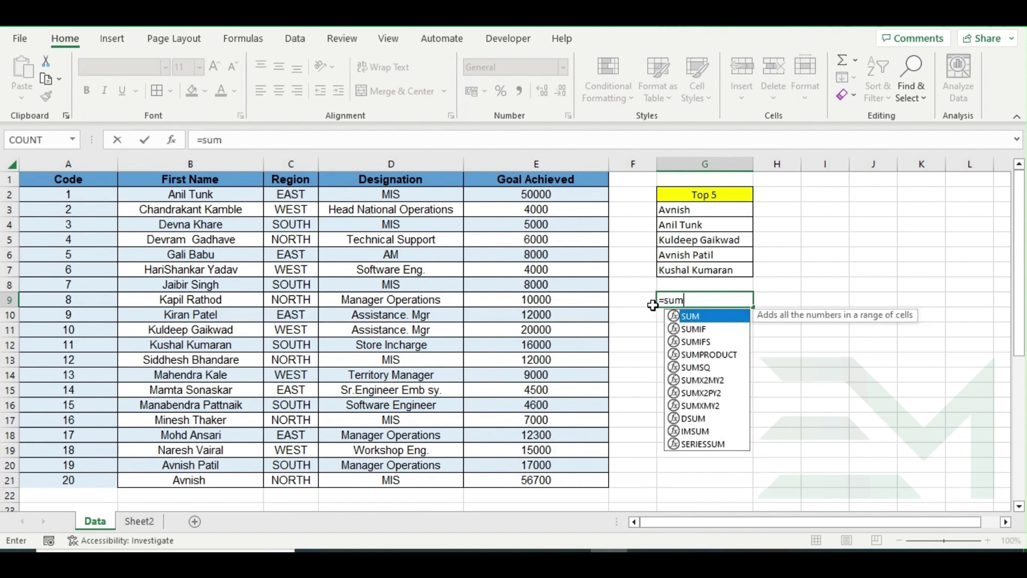
key(Tab)
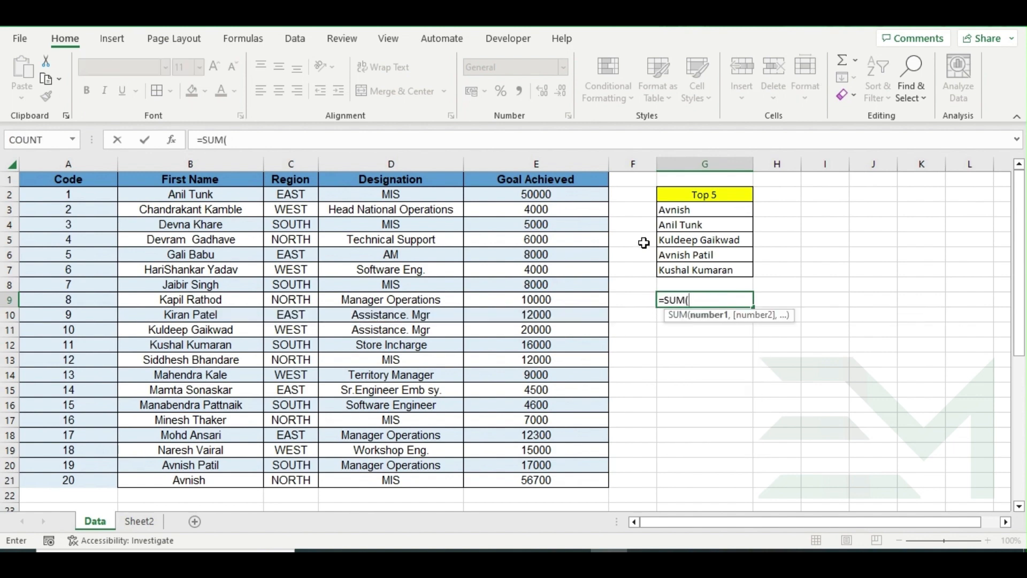
drag(588, 189, 550, 479)
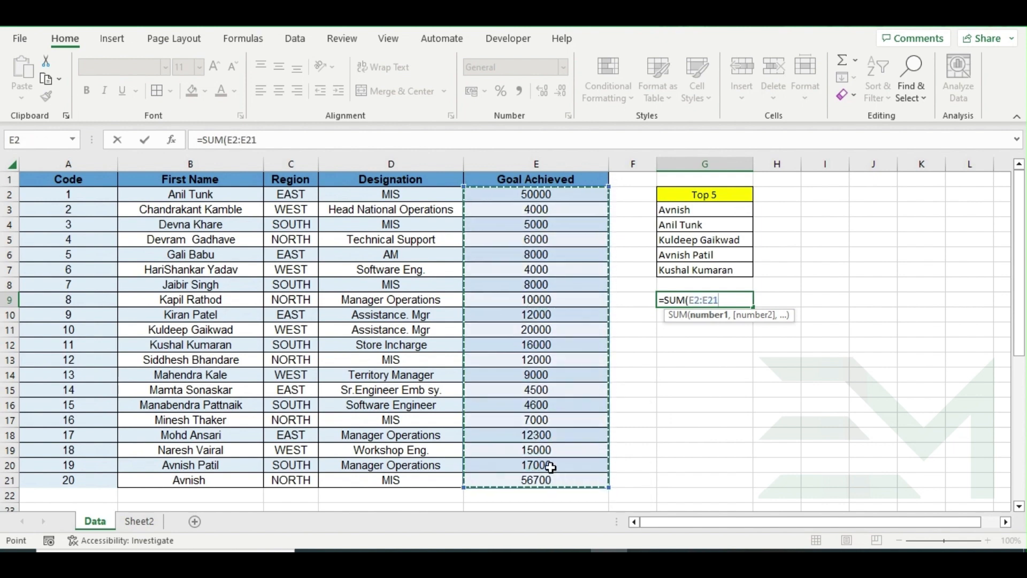
key(Return)
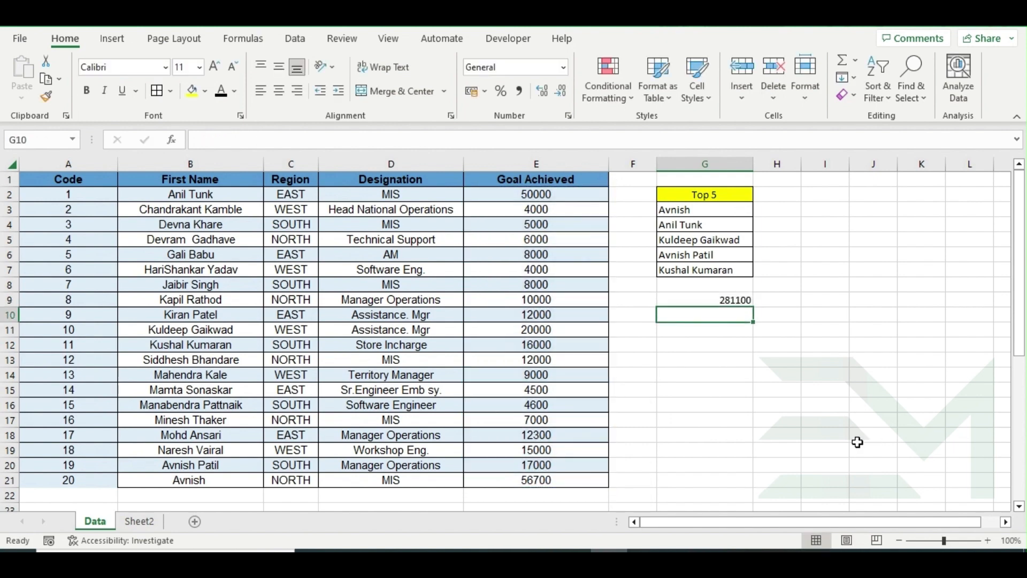
click(724, 298)
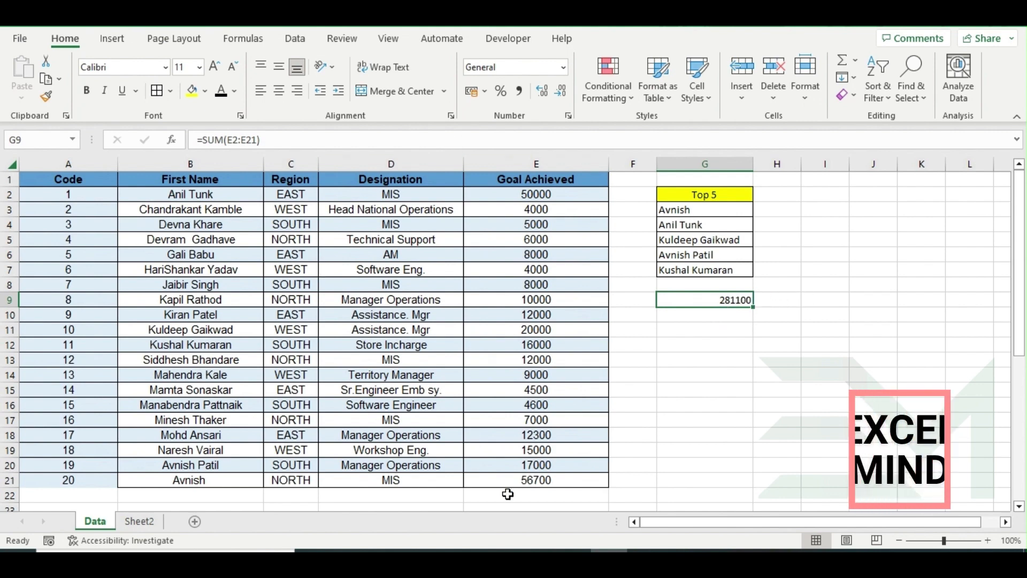
click(782, 300)
click(733, 303)
Multiply the SUM formula in G9 by 2 and compare its result with the sum of E2:E21.
click(352, 142)
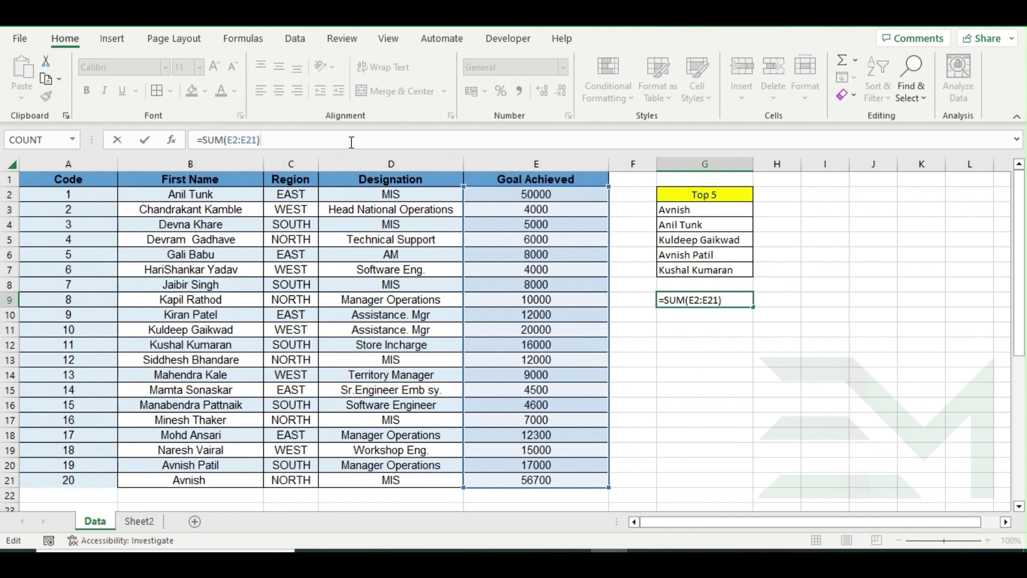
text(*2)
key(Return)
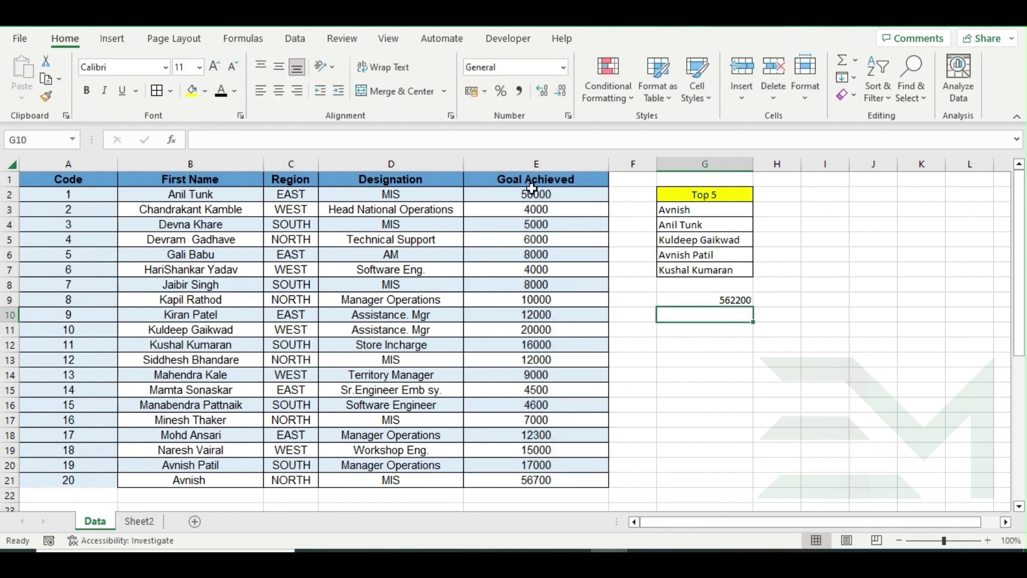
drag(532, 191, 529, 478)
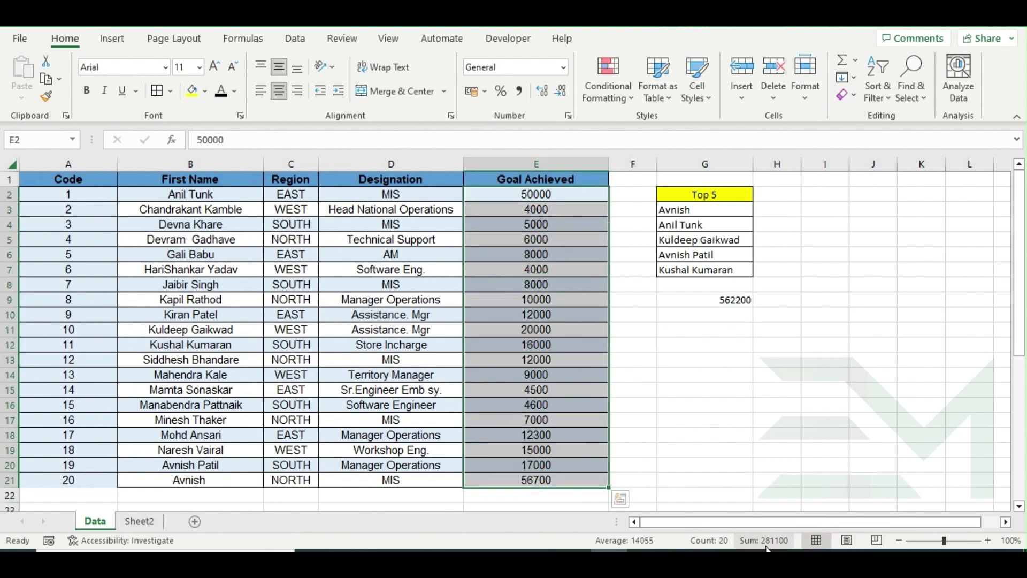
click(729, 298)
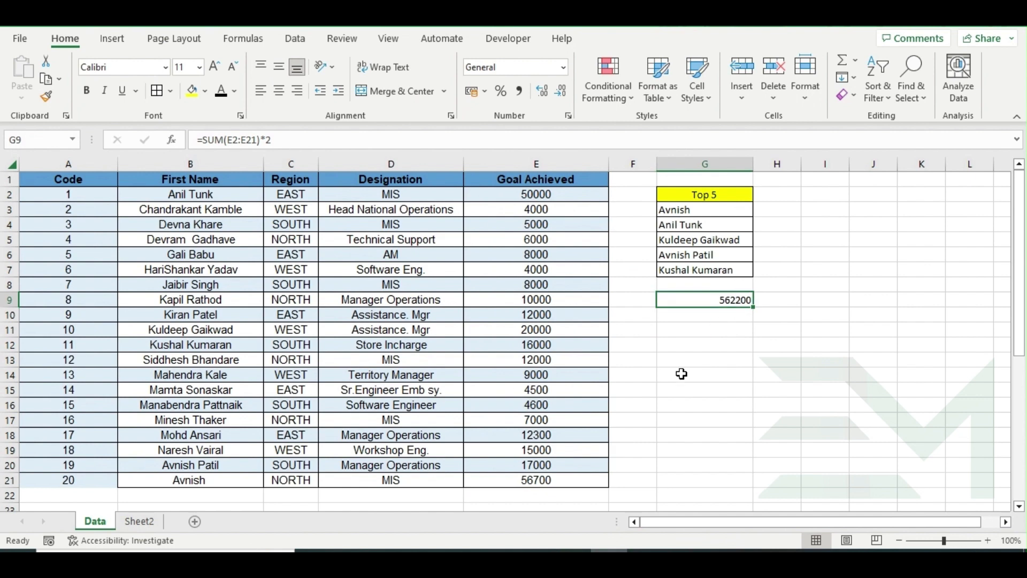
Remove the multiplication by 2 from the SUM formula in G9.
click(318, 134)
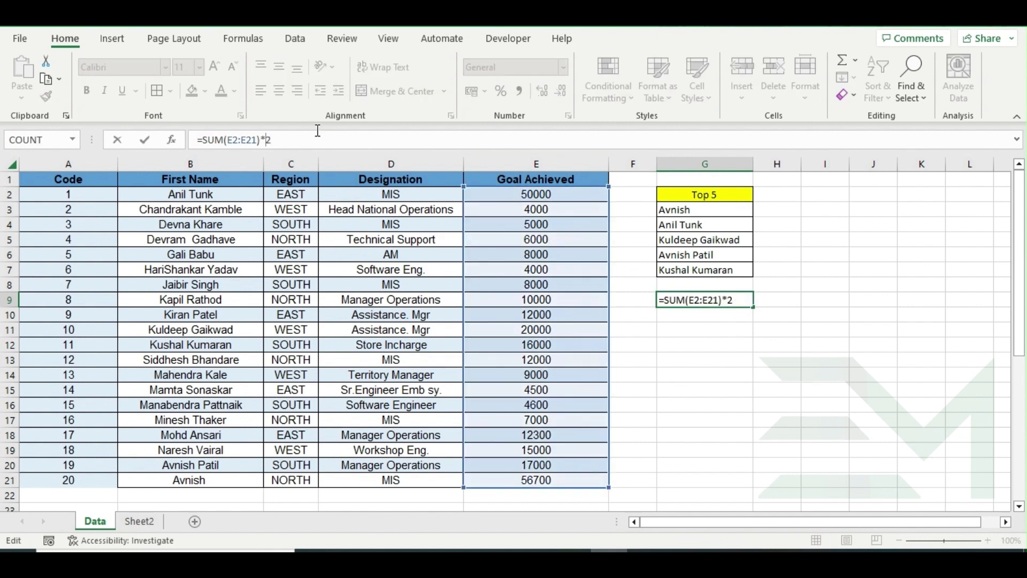
key(BackSpace)
key(BackSpace)
key(Return)
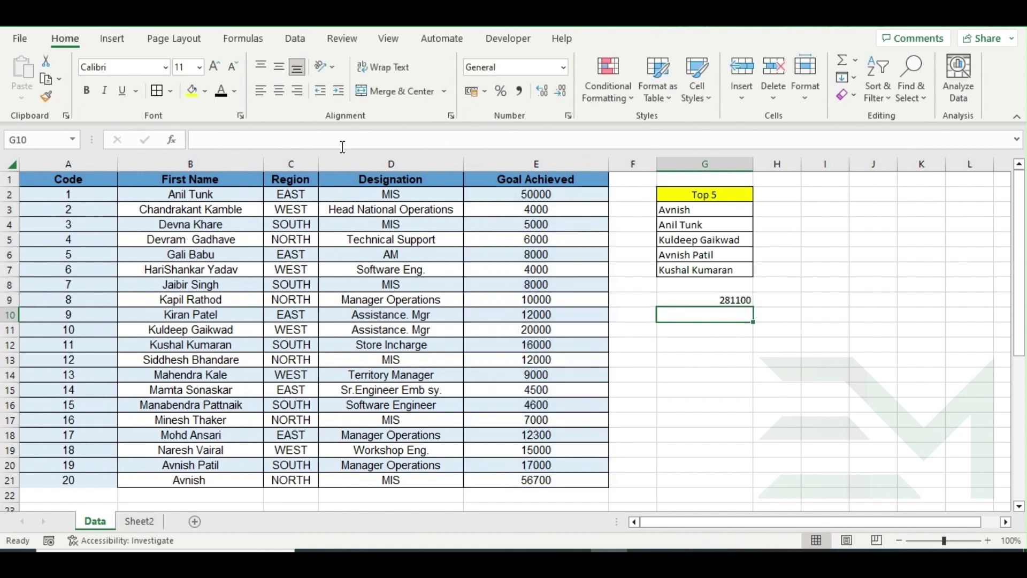
Change the formula in G9 to =SUM(E2:E21)*2 and review it.
click(709, 297)
click(385, 140)
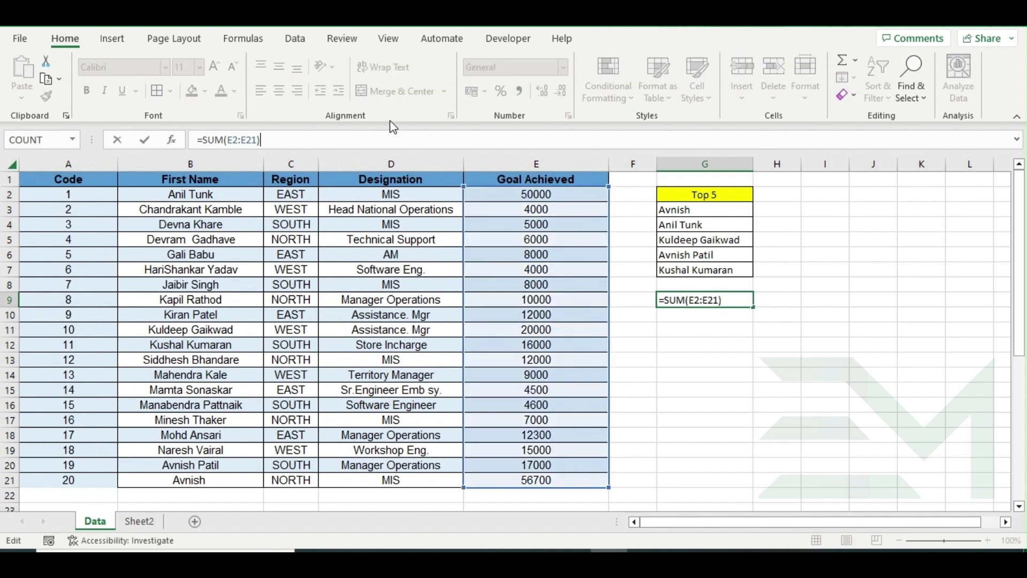
text(*2)
key(Return)
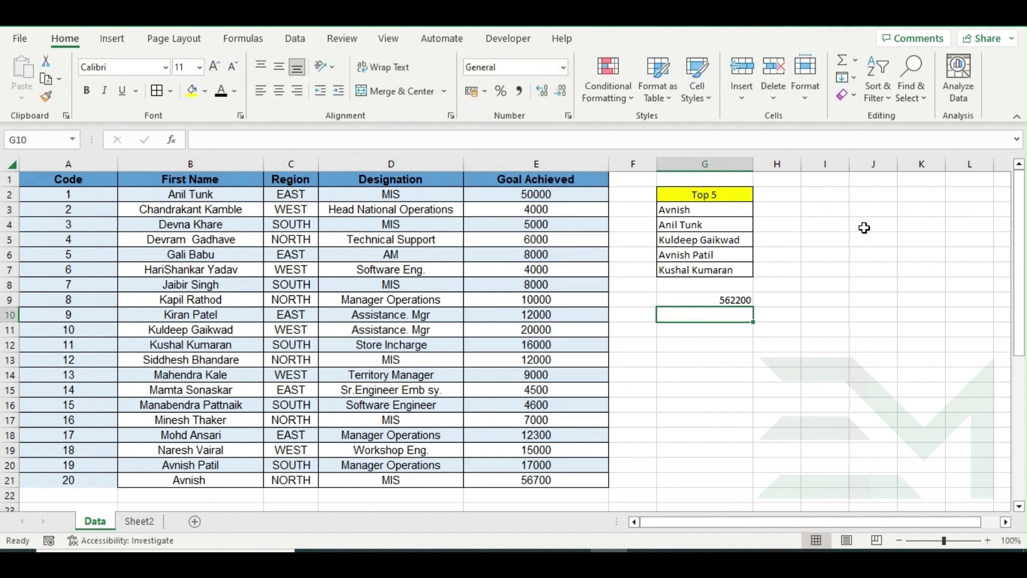
click(729, 298)
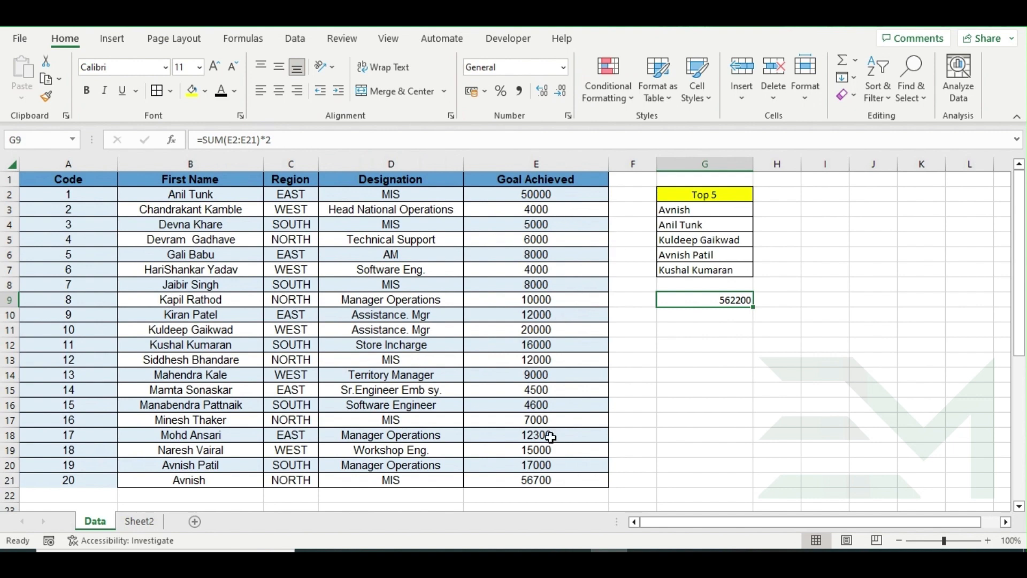
click(208, 140)
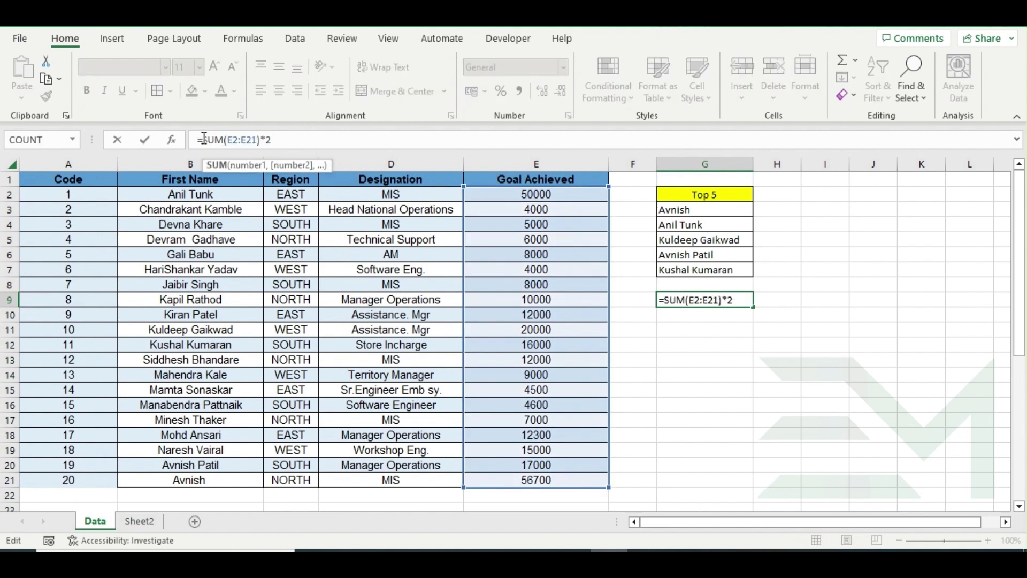
click(202, 139)
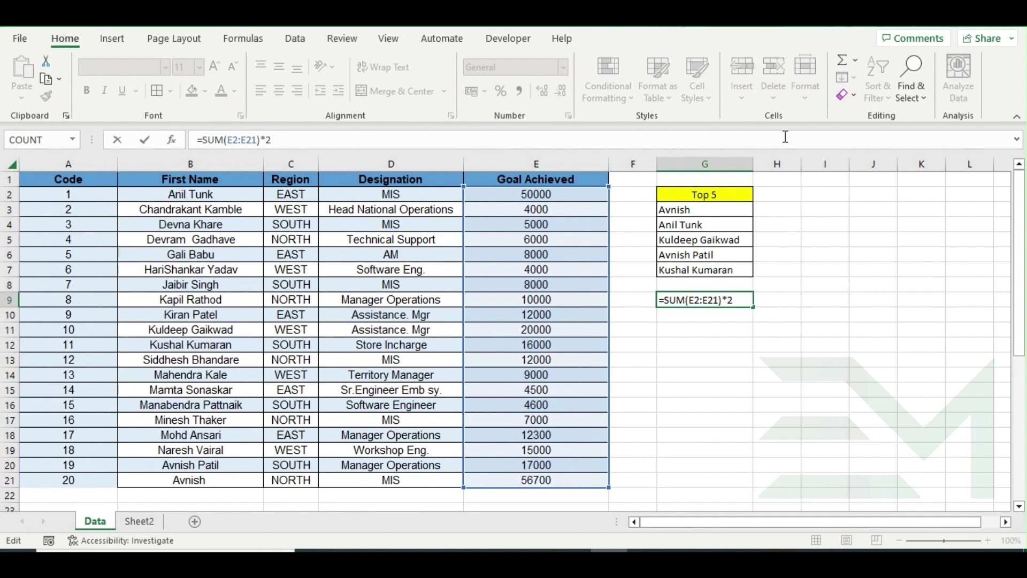
key(Return)
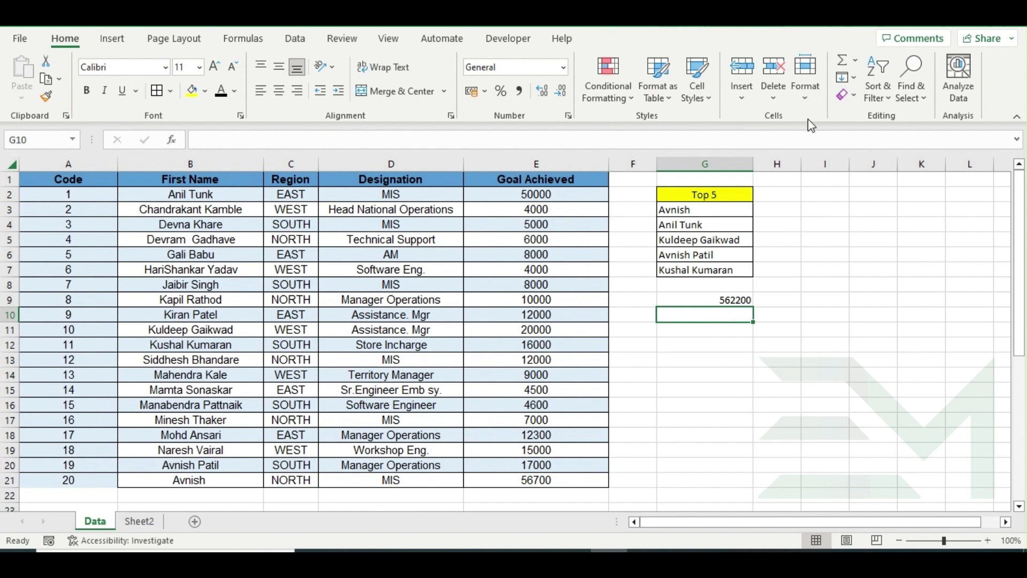
Enter the formula =LAMBDA(goal,SUM(goal)*2) in cell G10.
text(=l)
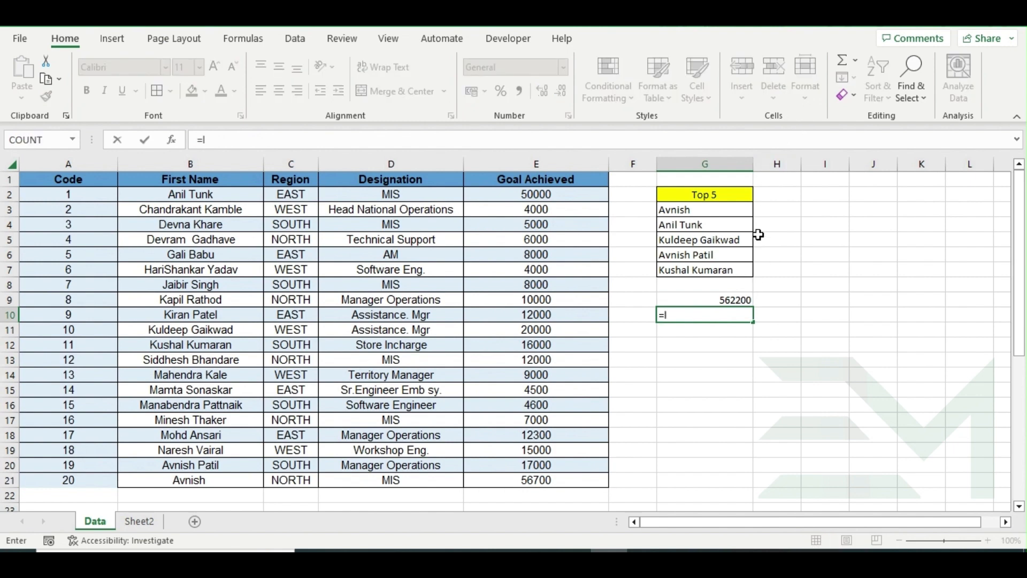
text(a)
key(Tab)
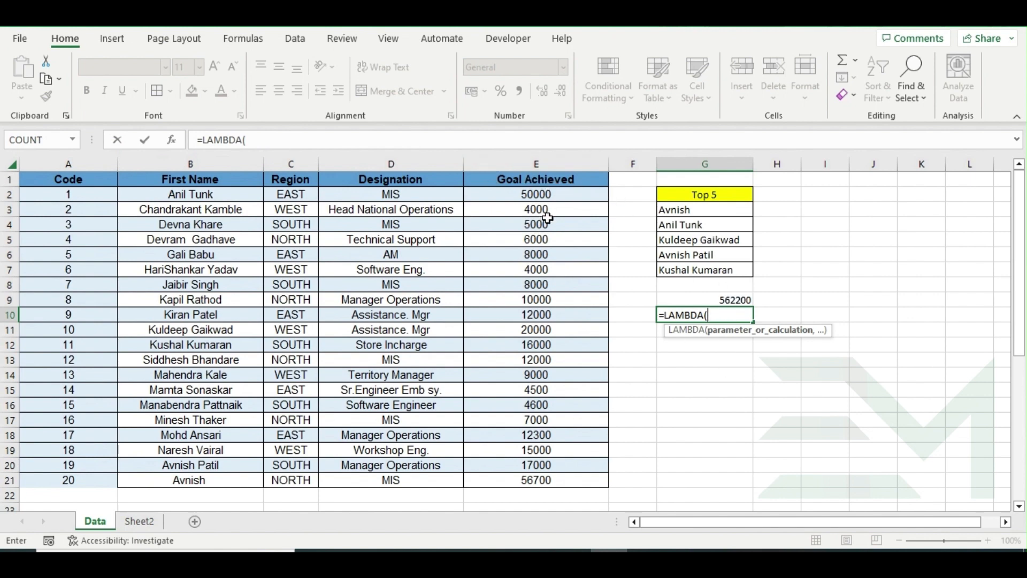
text(goal,)
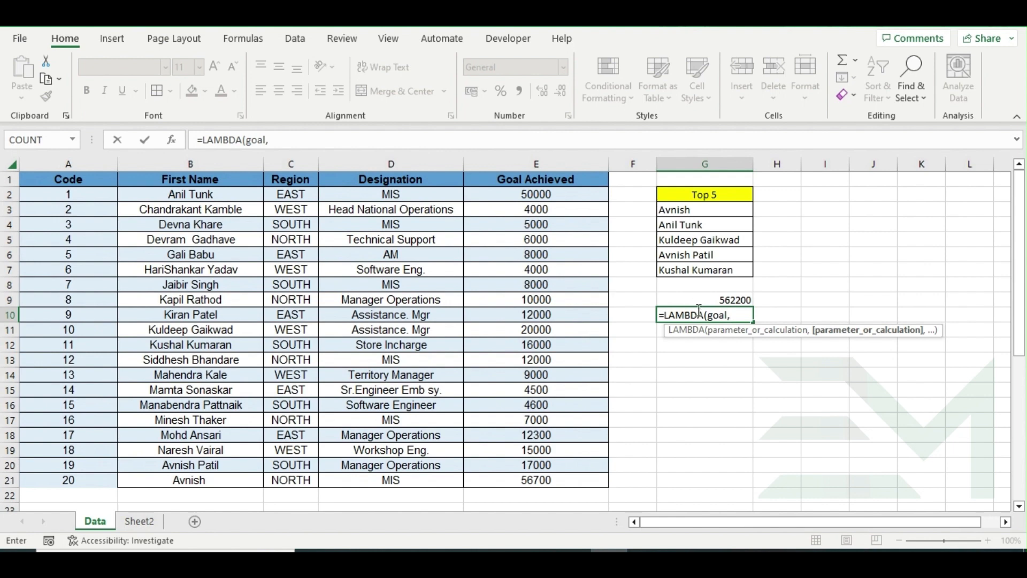
text(SUM()
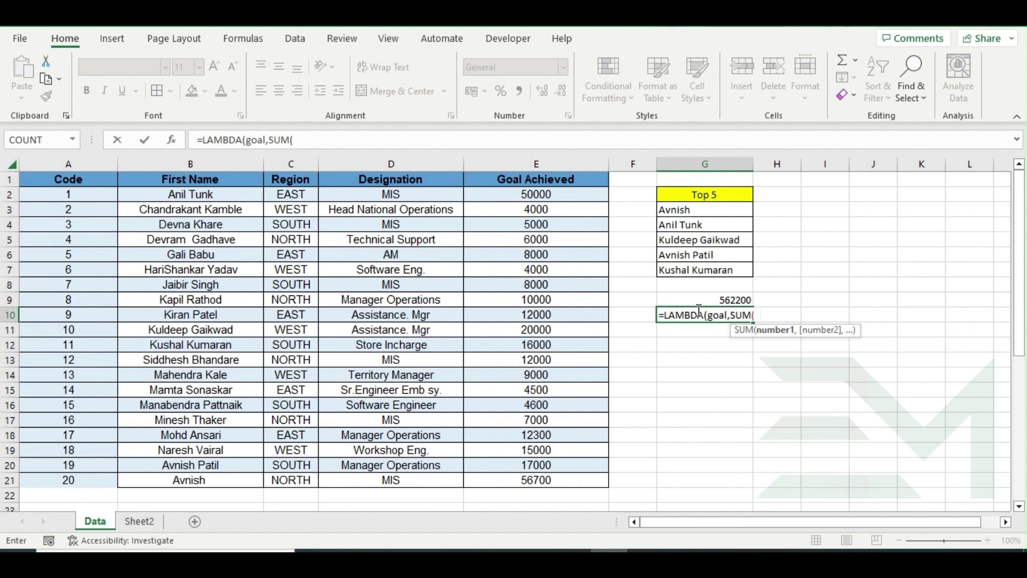
text(go)
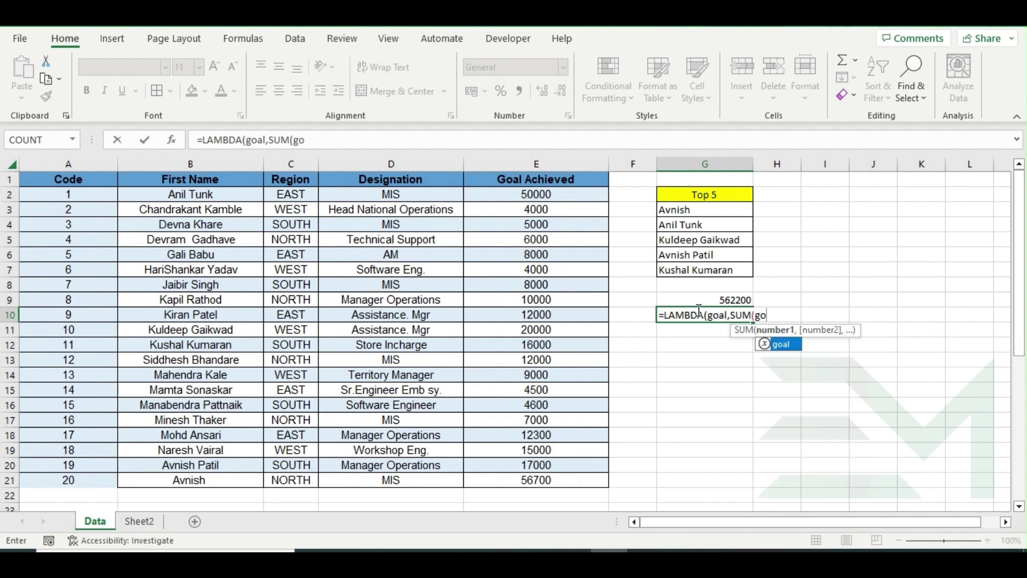
key(Tab)
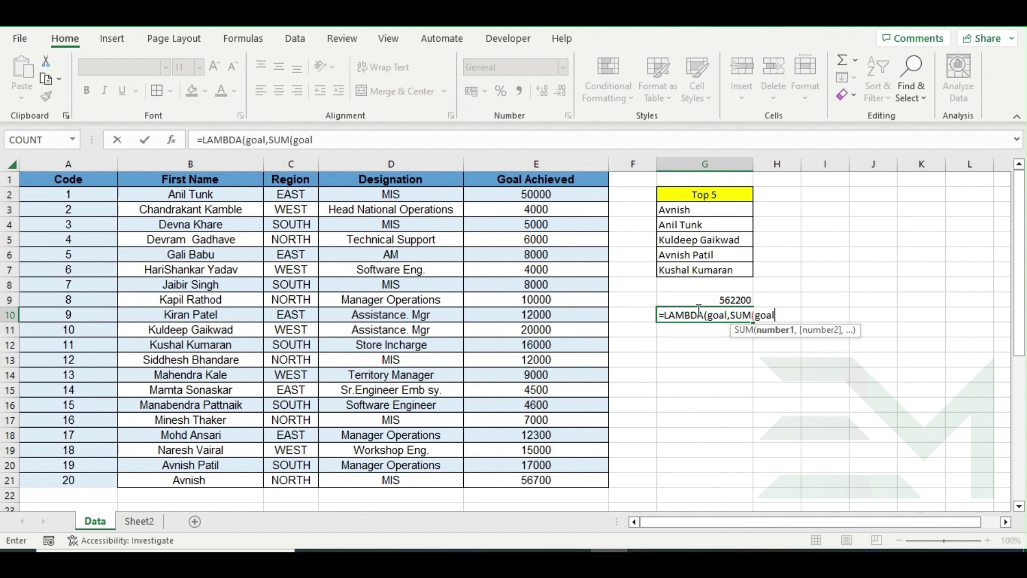
text()*2)
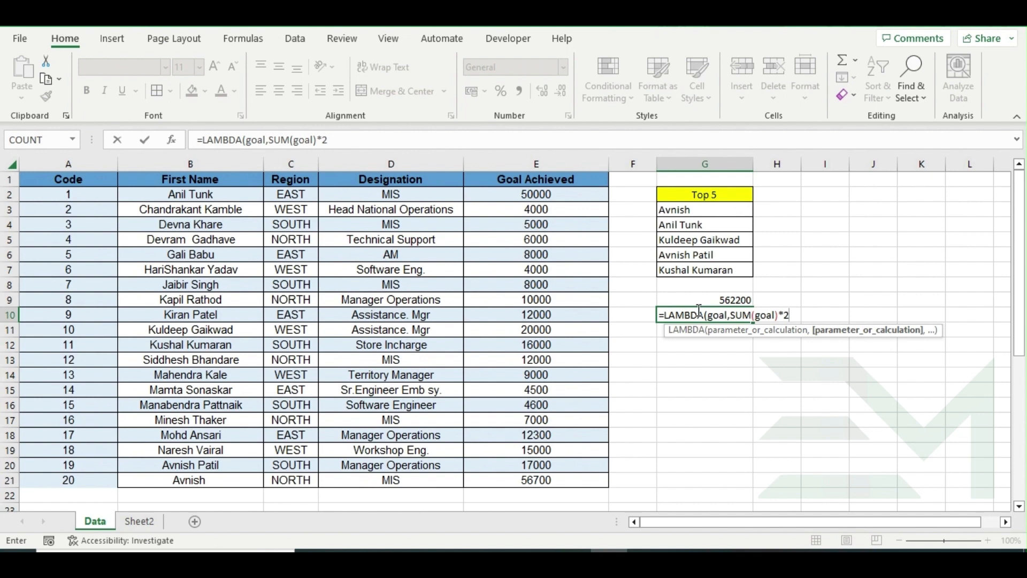
text())
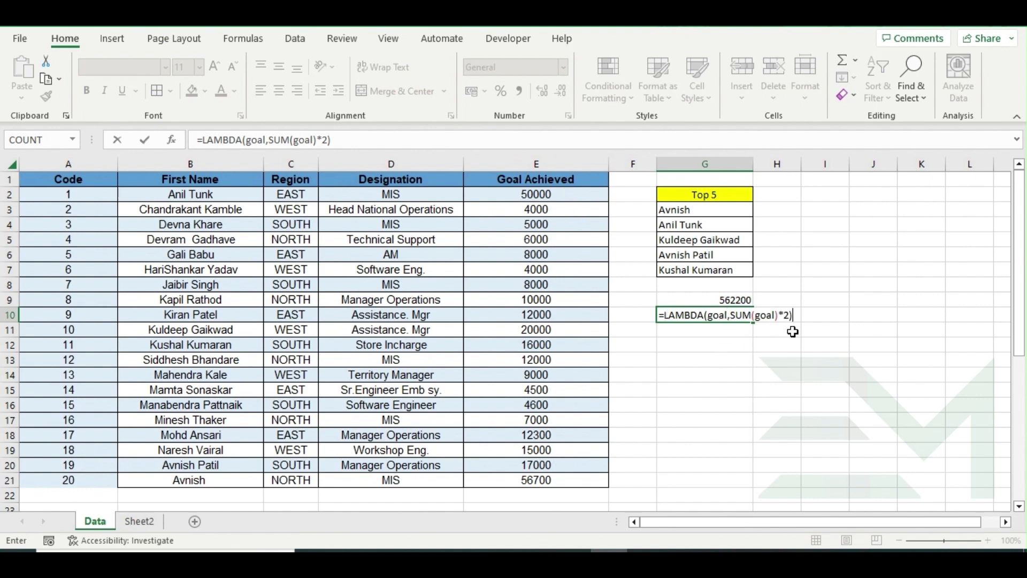
key(Return)
key(Up)
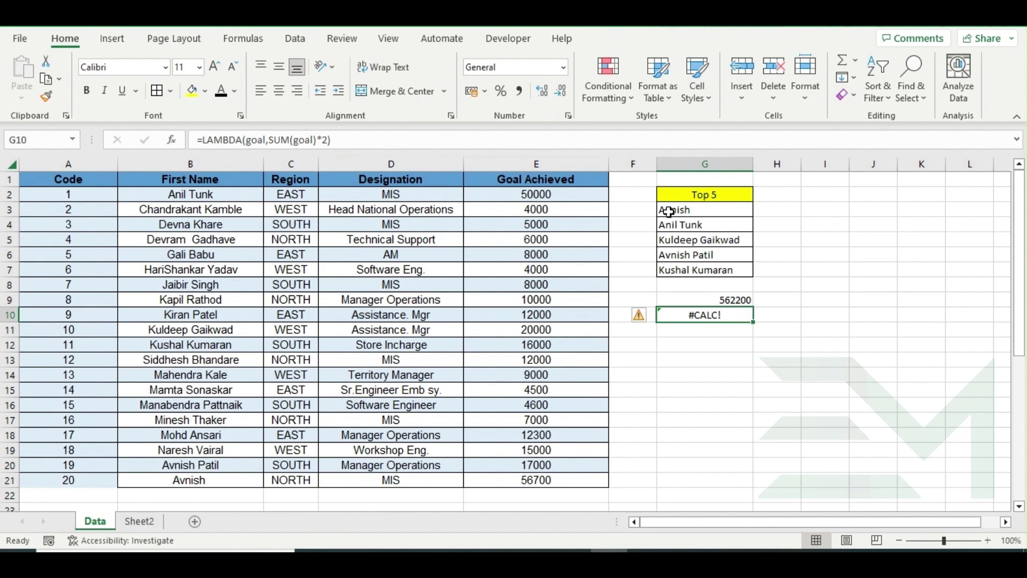
Append the argument (E2:E21) to the LAMBDA formula in G10 so that it runs on the Goal Achieved values.
click(405, 139)
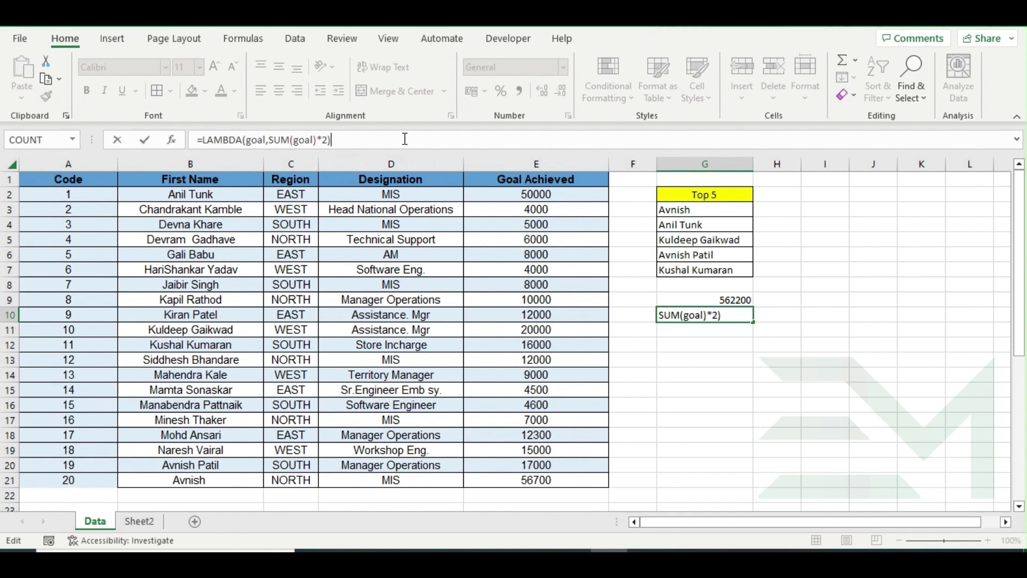
text(()
drag(543, 195, 550, 477)
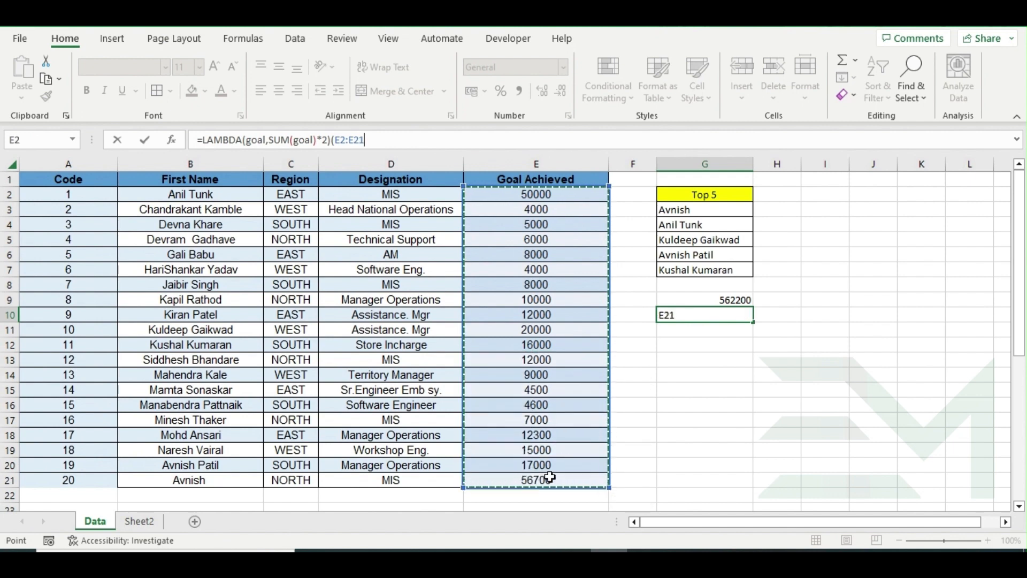
text())
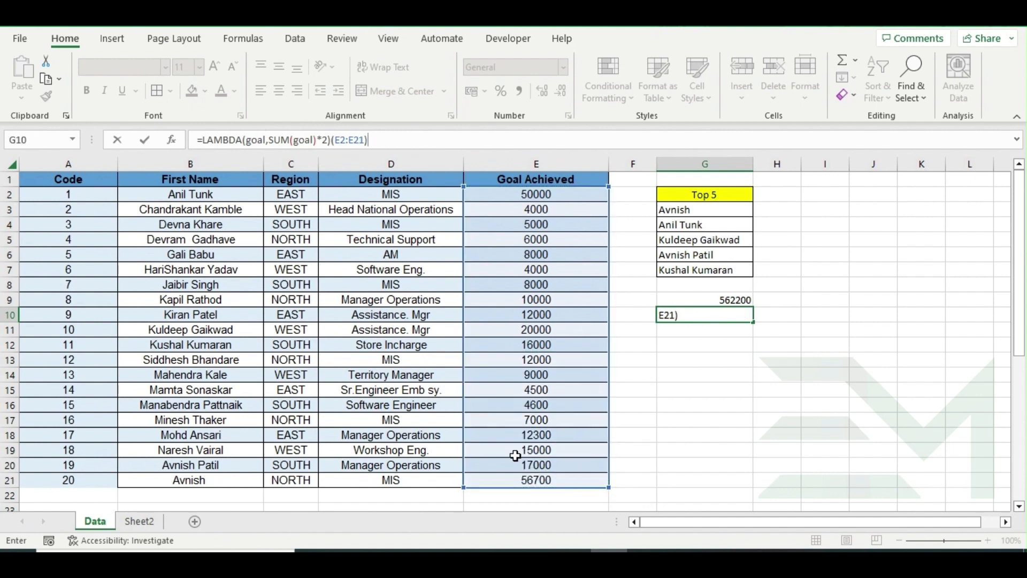
key(Return)
Compare cells G9 and G10, and highlight the (E2:E21) argument in the LAMBDA formula.
click(717, 311)
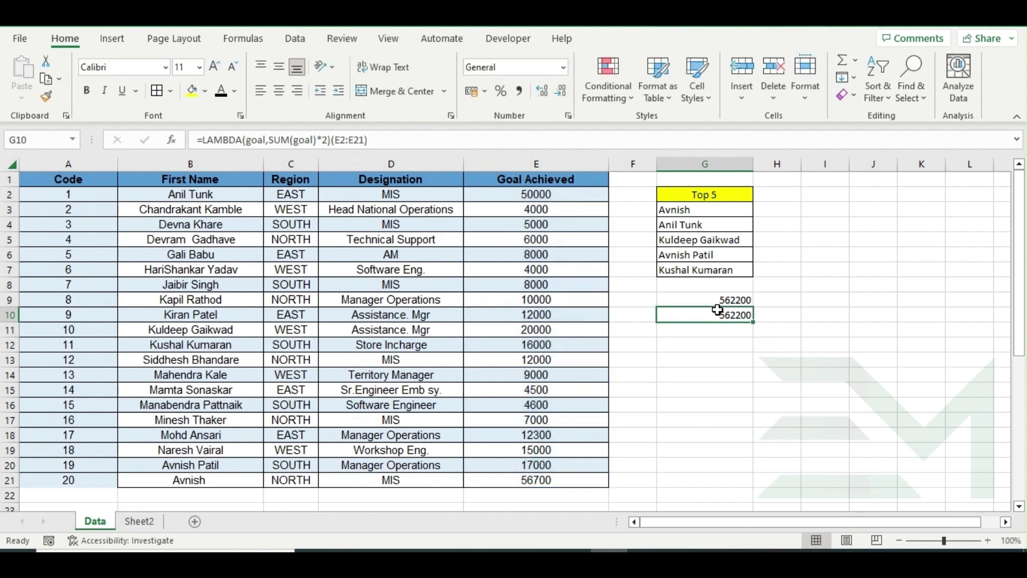
click(719, 299)
click(718, 313)
drag(331, 140, 386, 140)
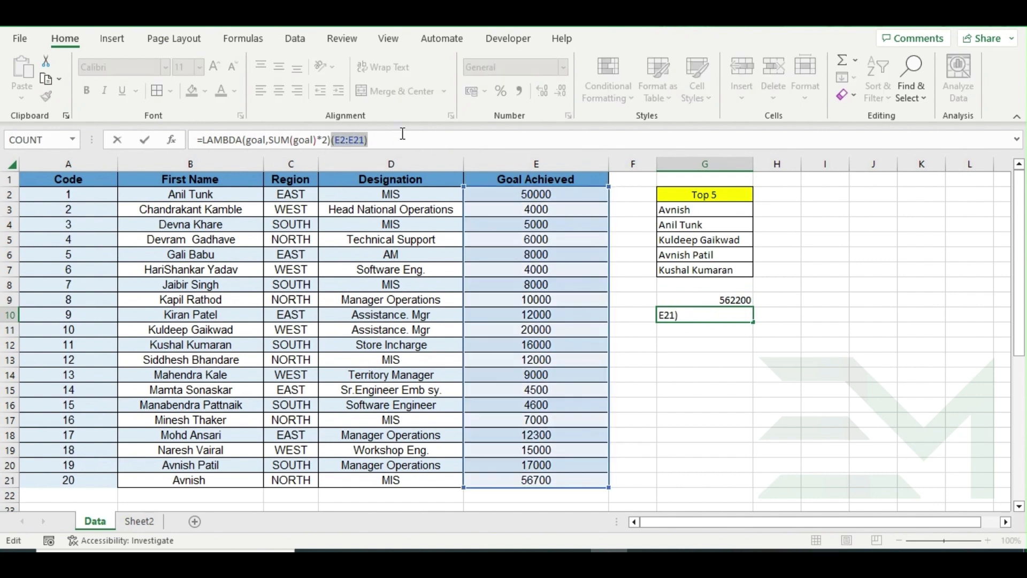
Remove the (E2:E21) argument from the LAMBDA in G10 and define a workbook-scoped name goal that refers to =LAMBDA(goal,SUM(goal)*2).
key(BackSpace)
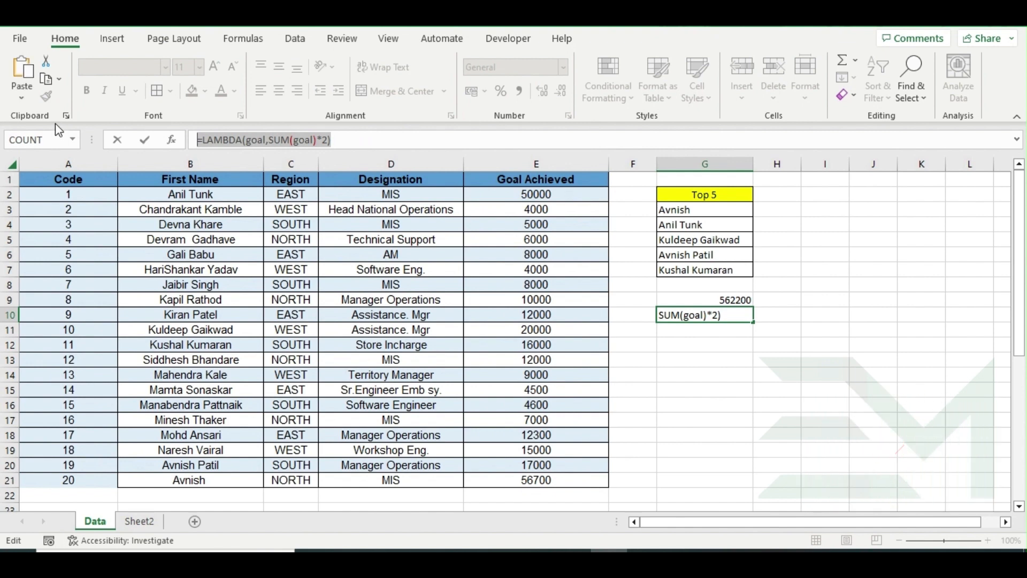
key(Return)
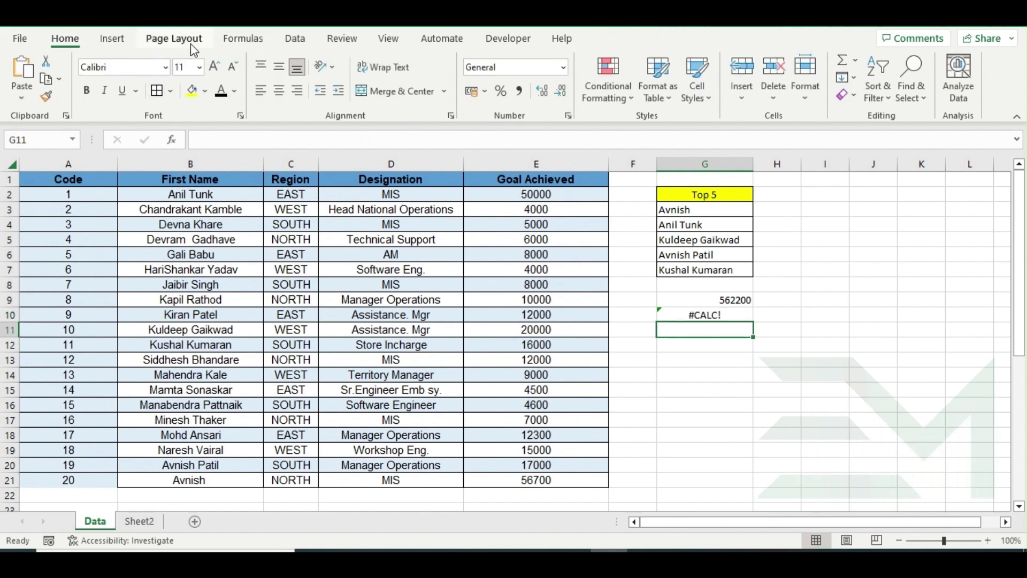
click(244, 38)
click(444, 83)
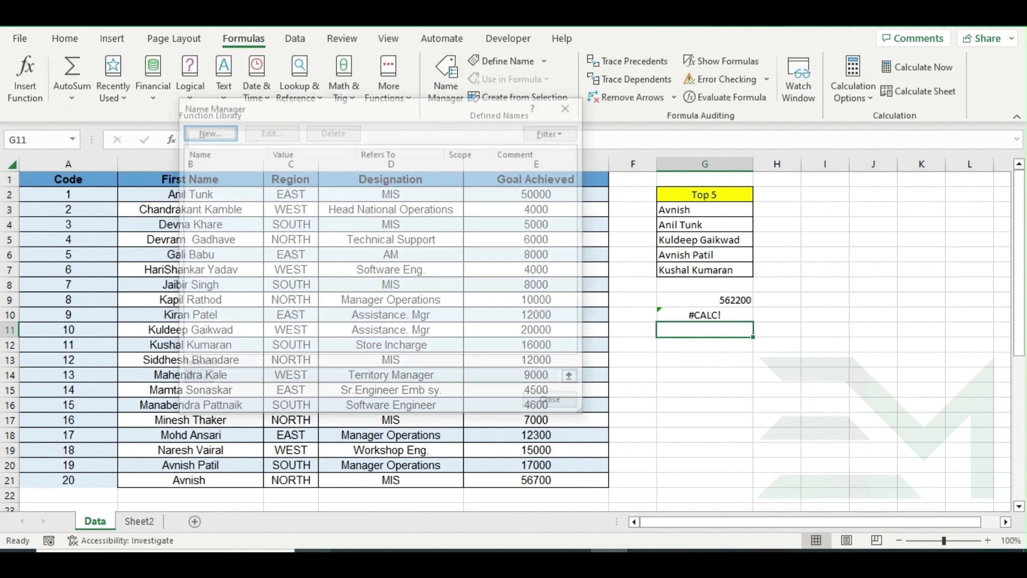
click(207, 131)
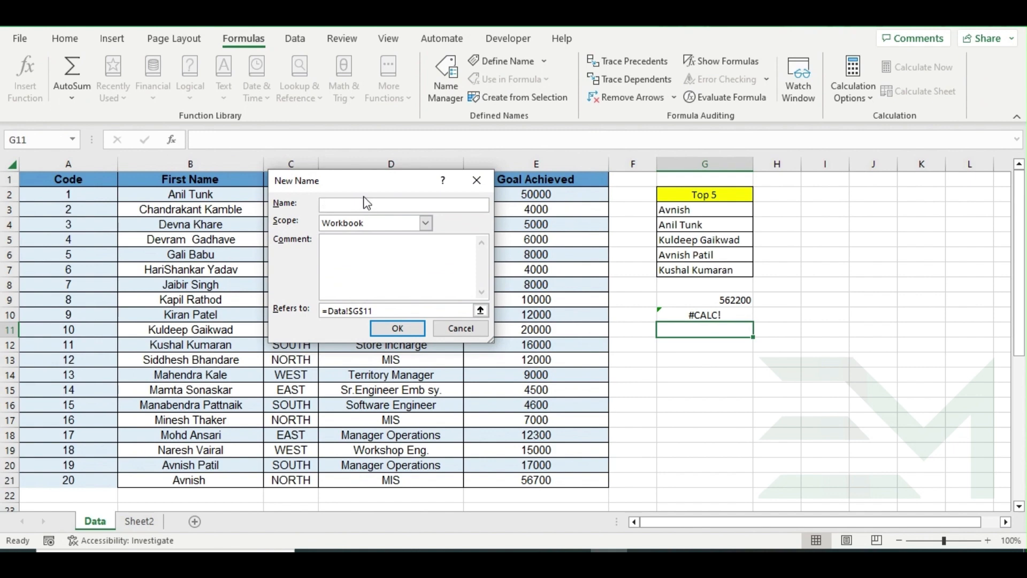
text(goal)
click(428, 311)
key(ctrl+a)
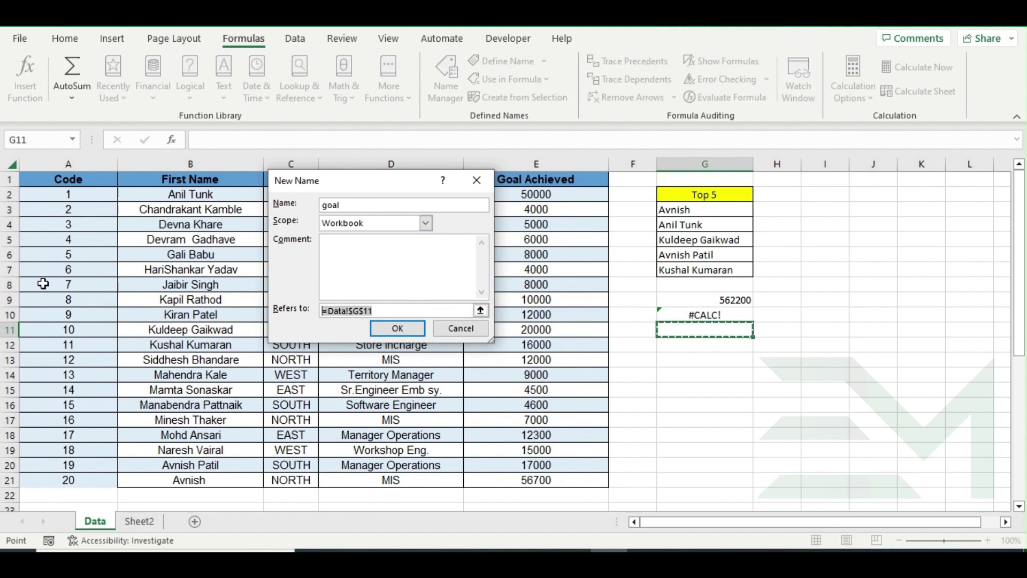
text(=LAMBDA(goal,SUM(goal)*2))
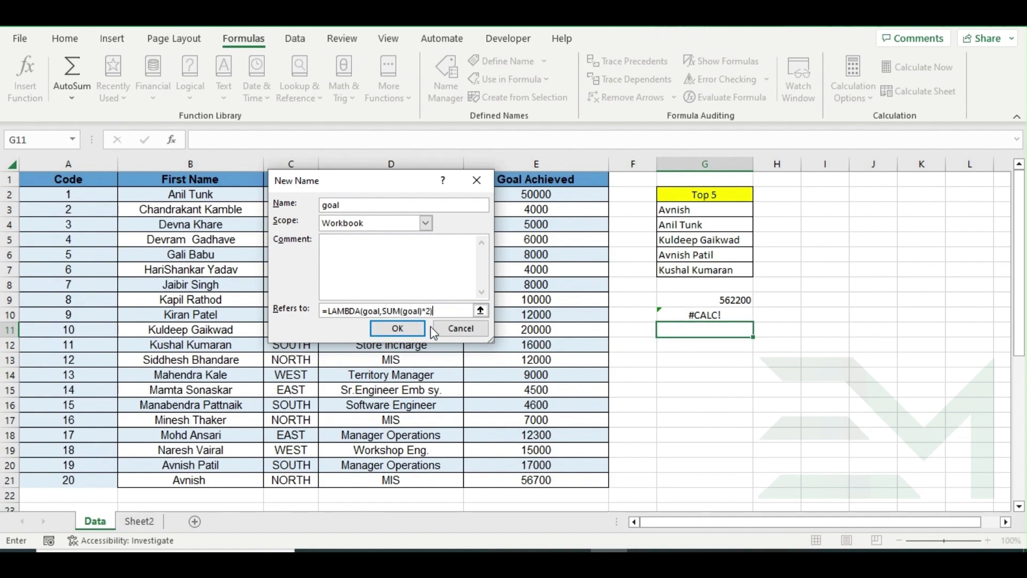
click(399, 328)
click(568, 402)
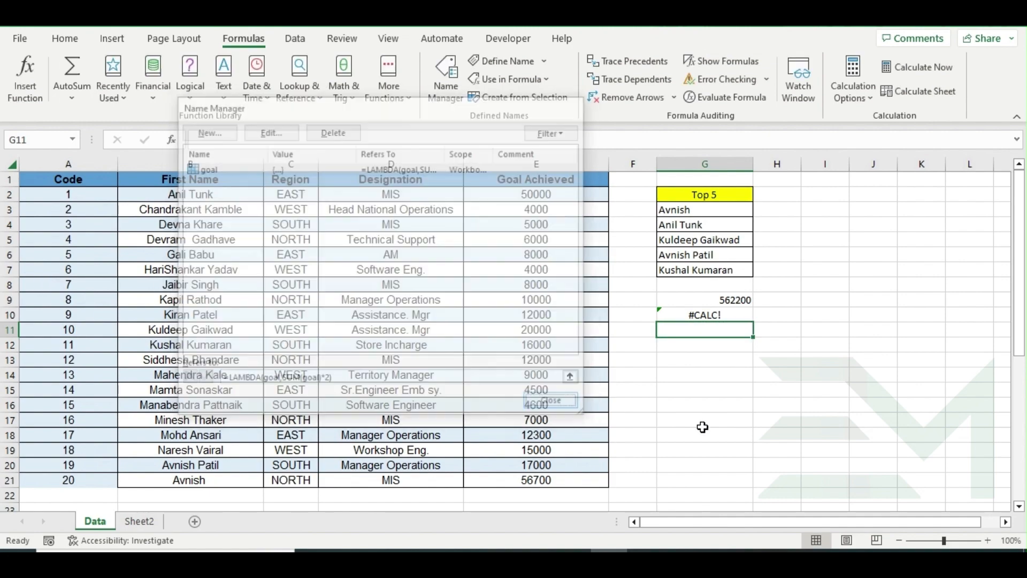
Replace the formula in G10 with the named function goal applied to the Goal Achieved range E2:E21.
click(706, 314)
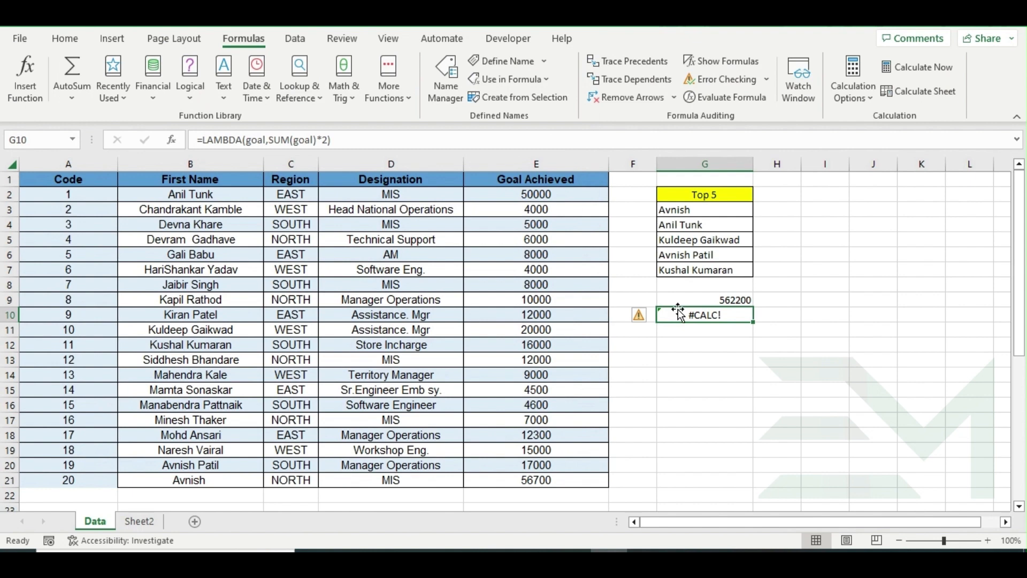
key(Delete)
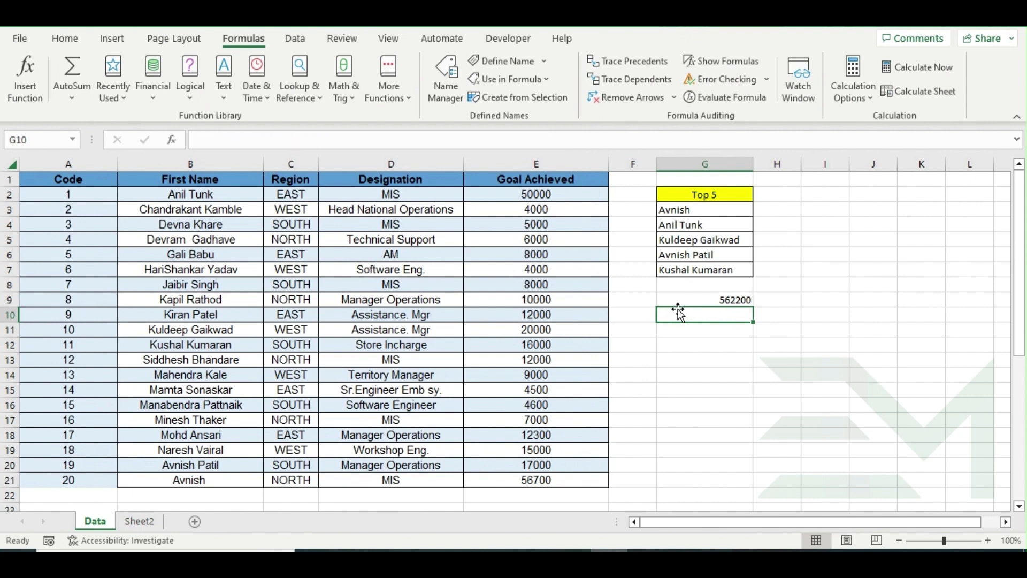
text(=go)
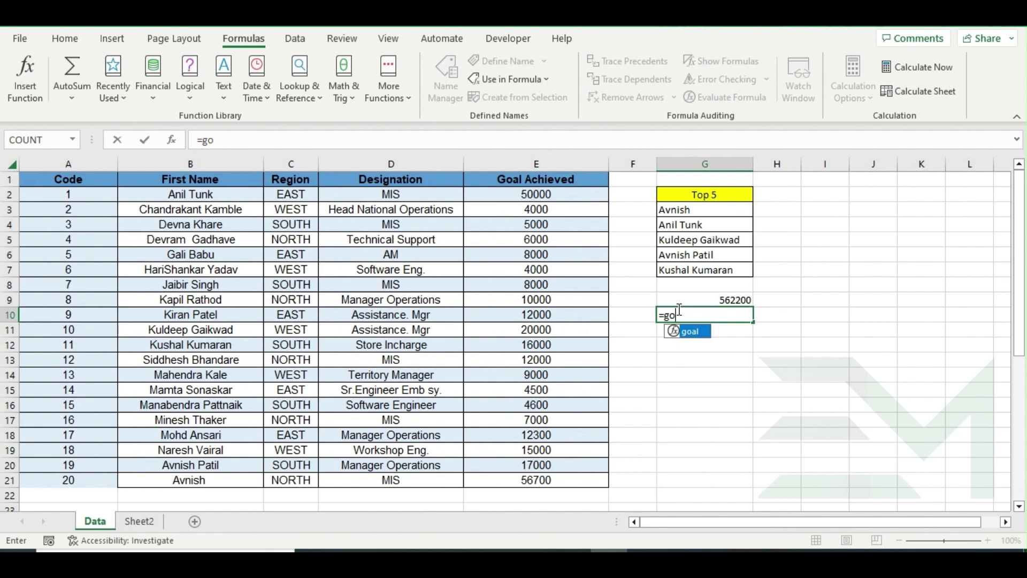
key(Tab)
drag(554, 194, 551, 478)
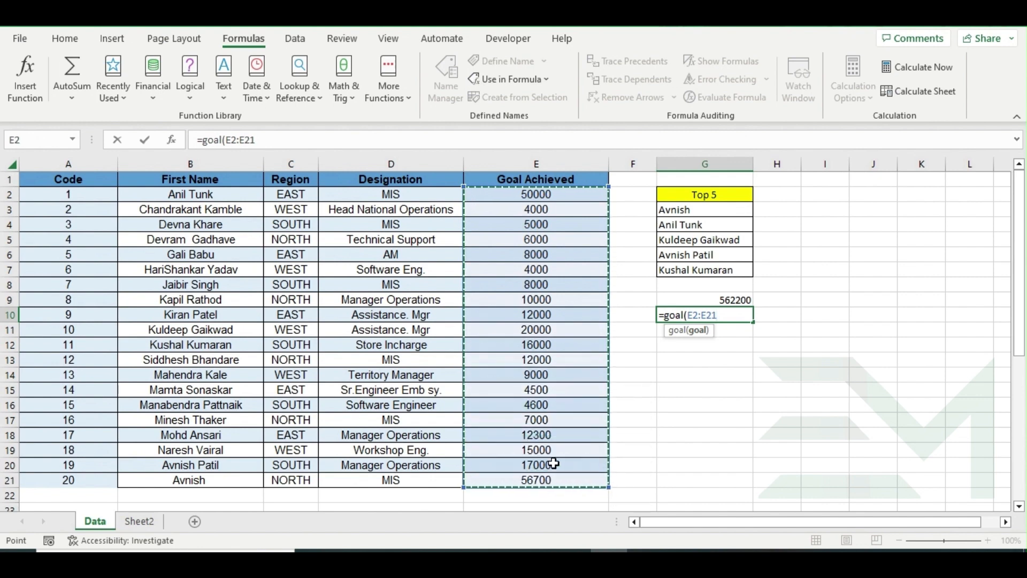
key(Return)
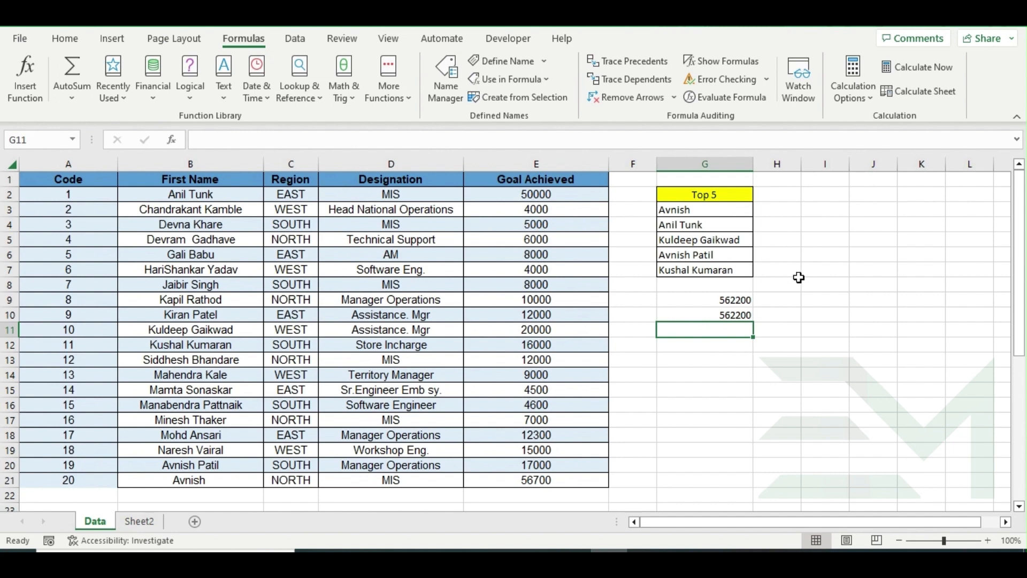
Clear cells G10 and G9, and delete the defined name goal from the workbook.
click(744, 313)
key(Delete)
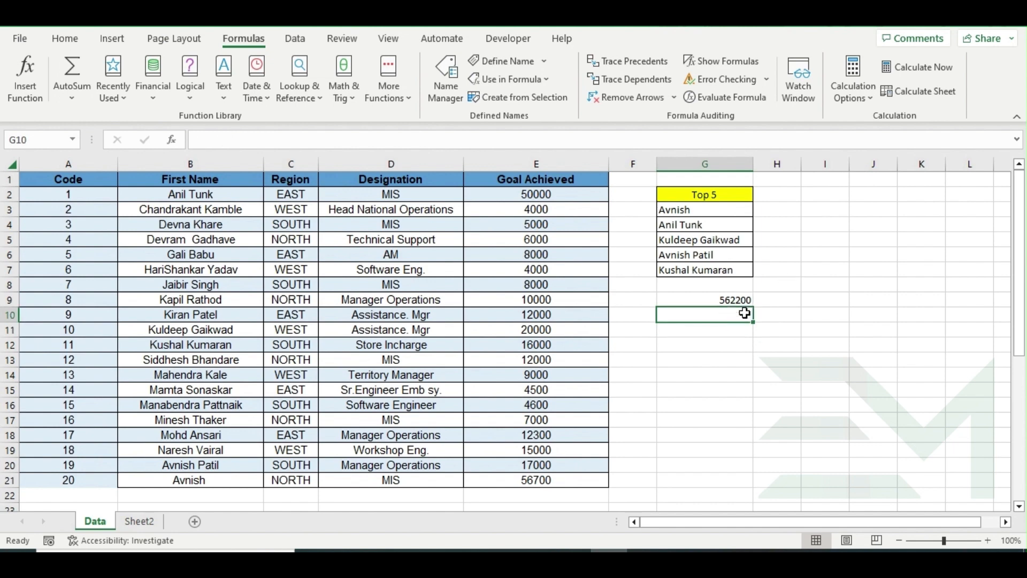
click(444, 80)
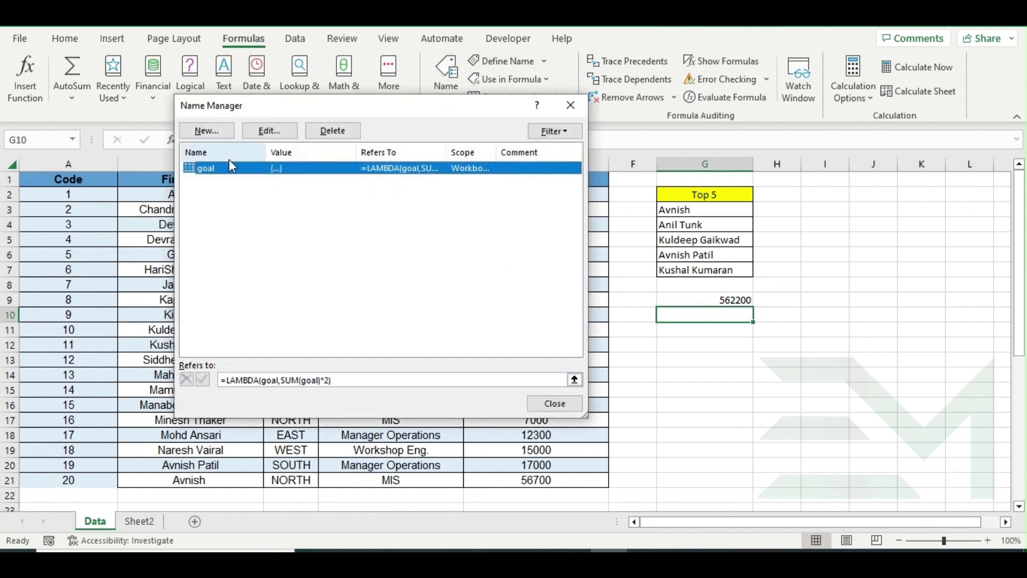
click(323, 133)
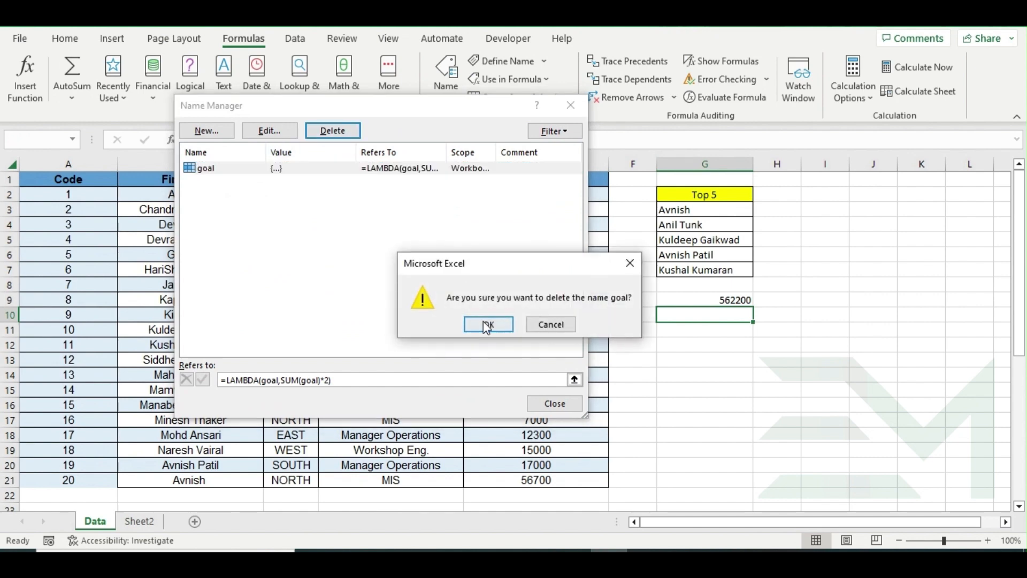
click(482, 323)
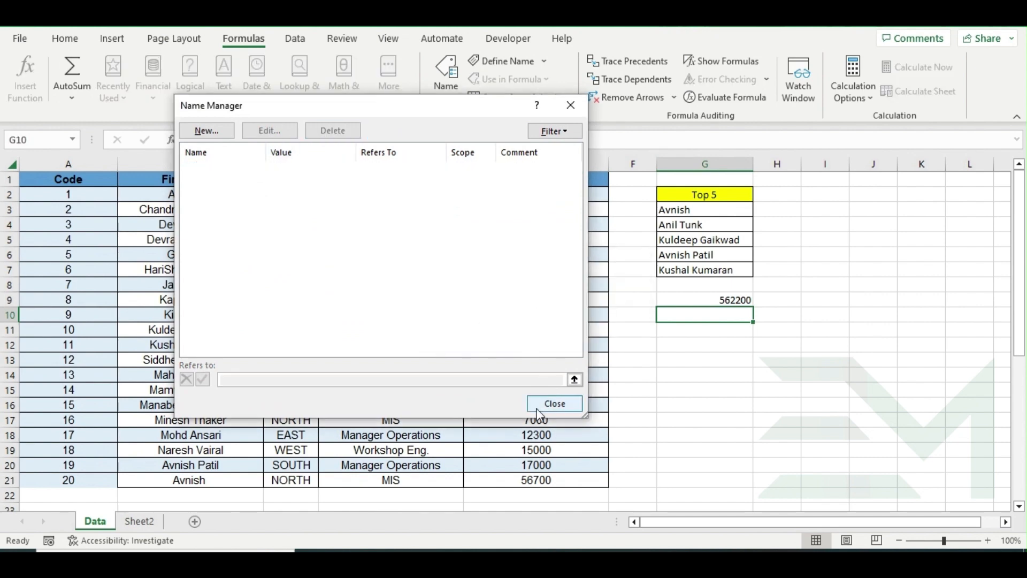
click(559, 403)
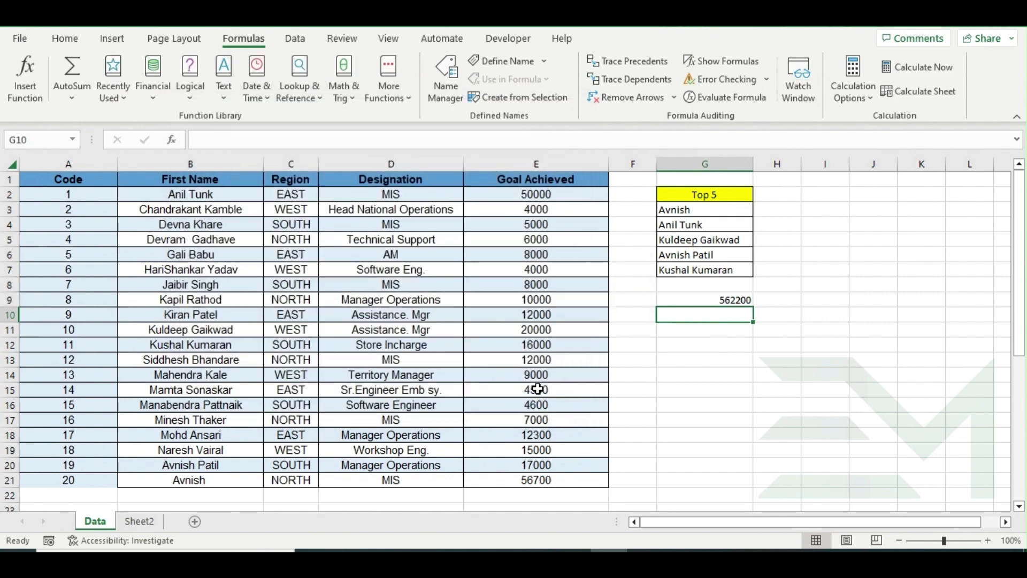
click(730, 299)
key(Delete)
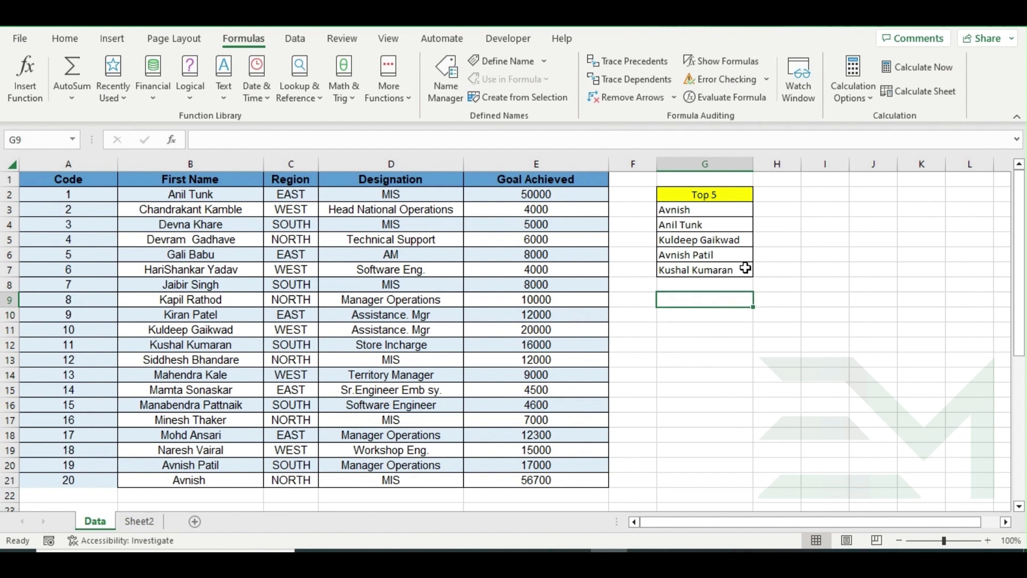
Insert LAMBDA( before INDEX in the Top 5 formula in cell G3.
click(694, 211)
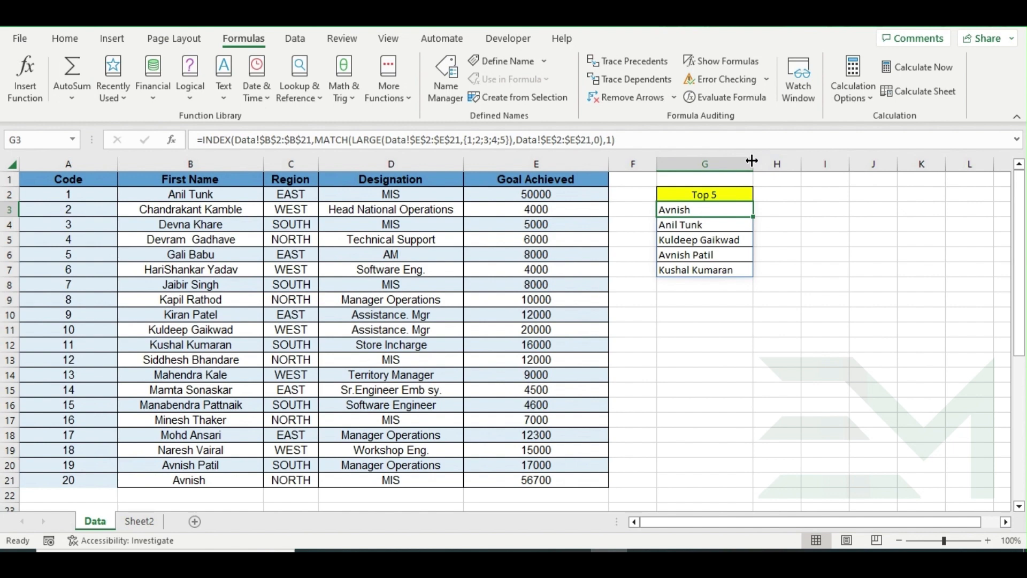
click(204, 138)
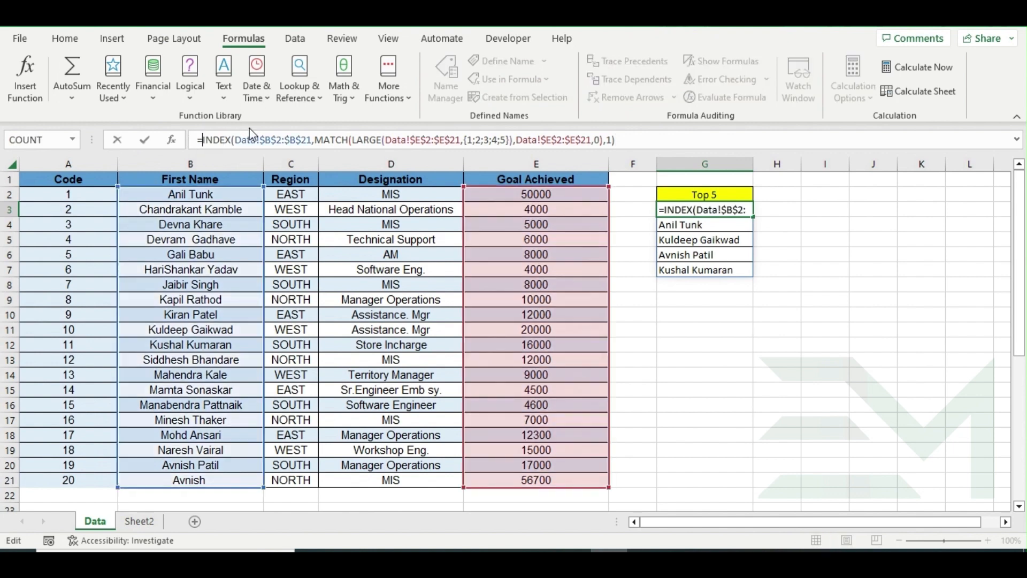
click(351, 101)
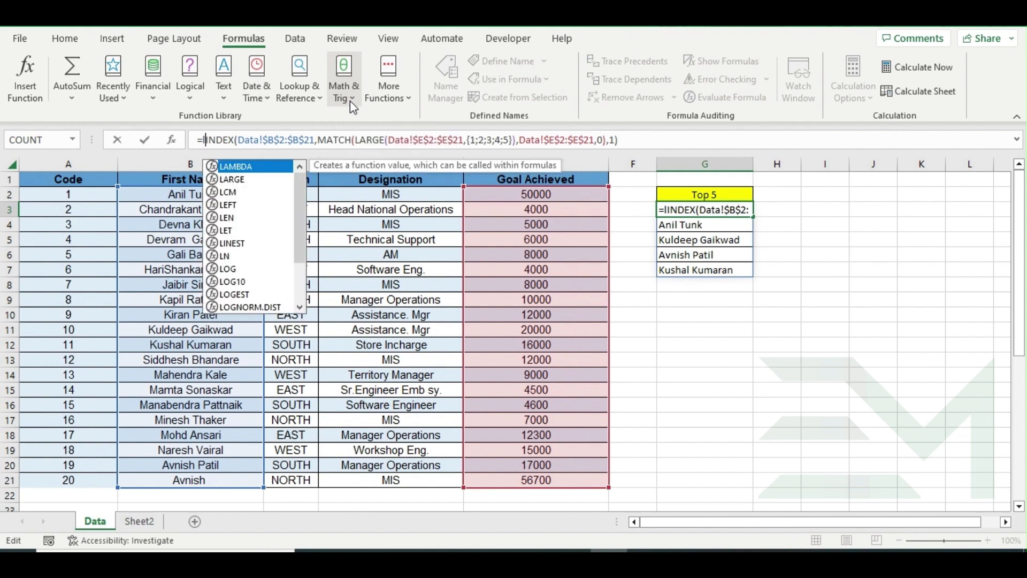
key(Tab)
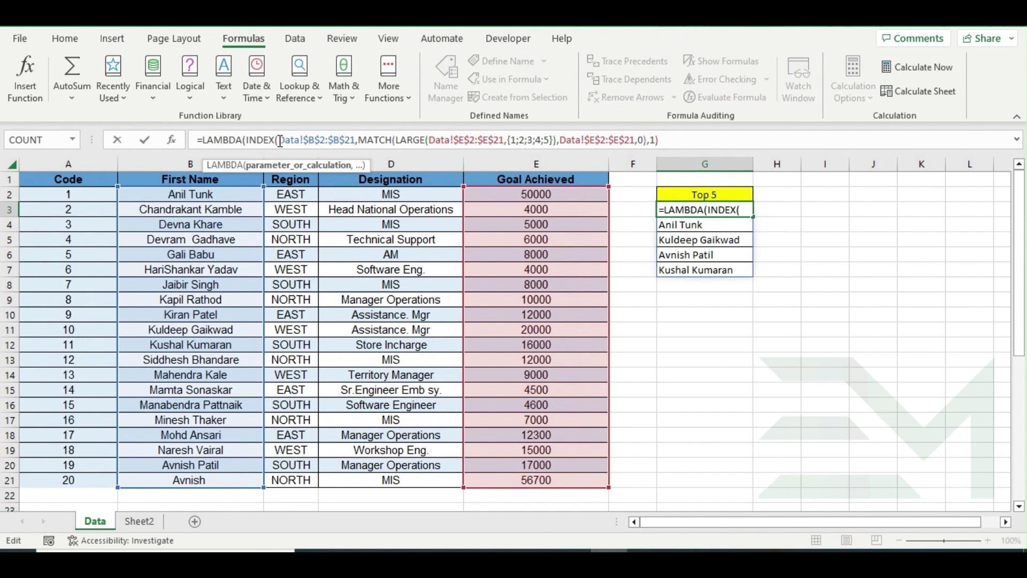
Replace the INDEX range Data!$B$2:$B$21 in the G3 formula with the parameter first_name.
drag(357, 138, 279, 139)
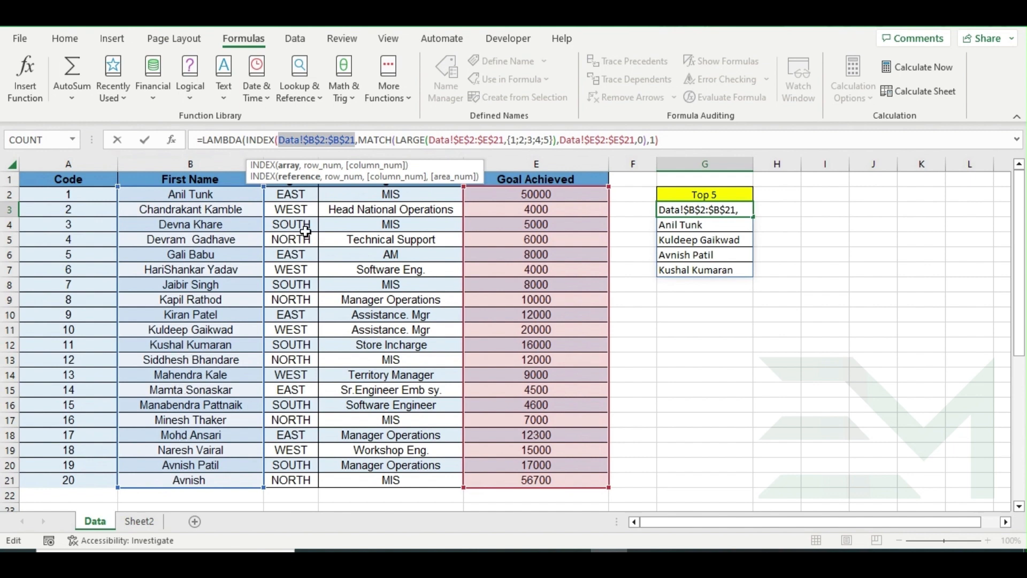
text(first)
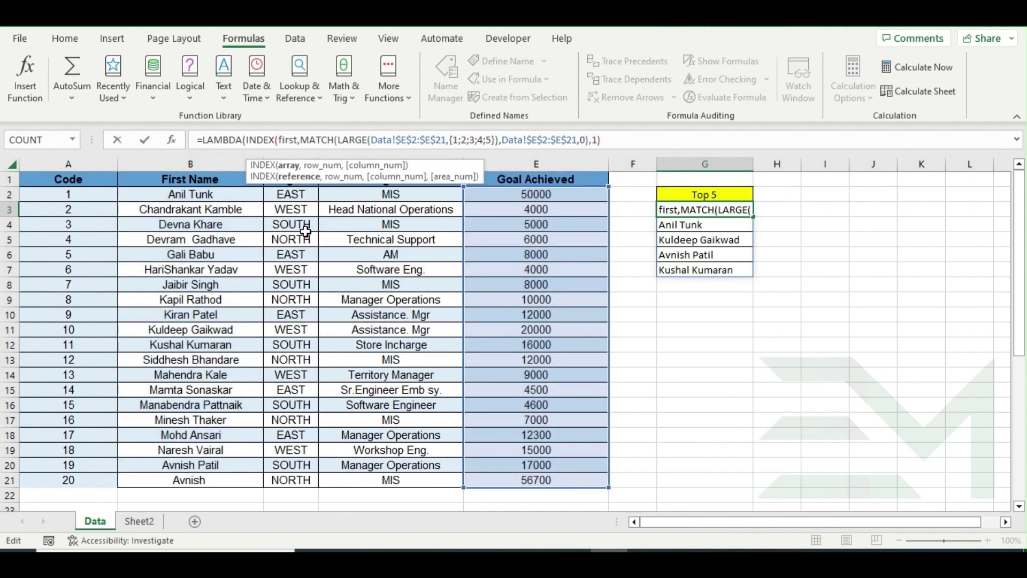
text(_name)
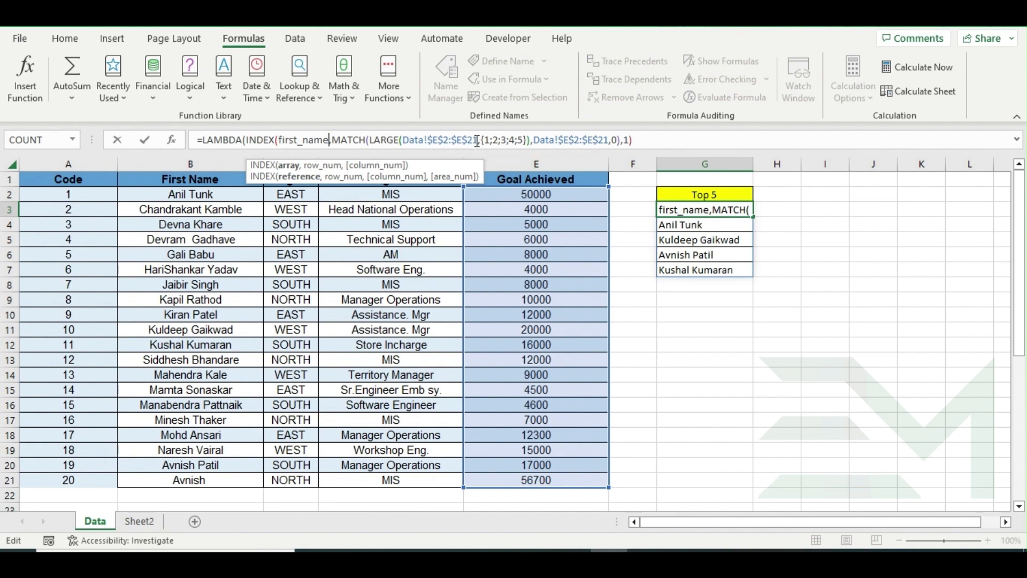
Replace the range Data!$E$2:$E$21 inside the LARGE function of the G3 formula with the parameter Goal_Ach.
drag(477, 143, 406, 148)
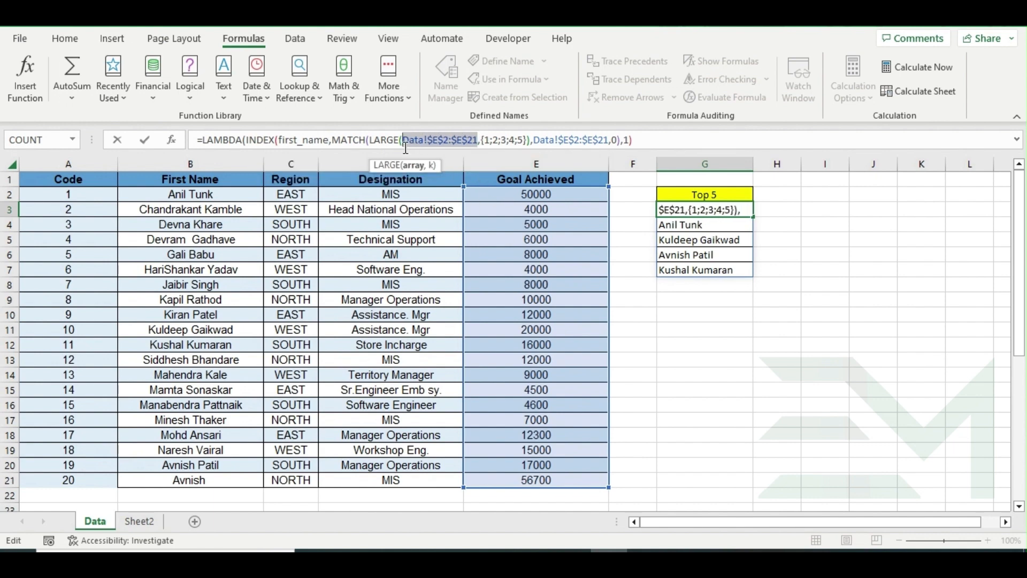
key(F5)
text(oa)
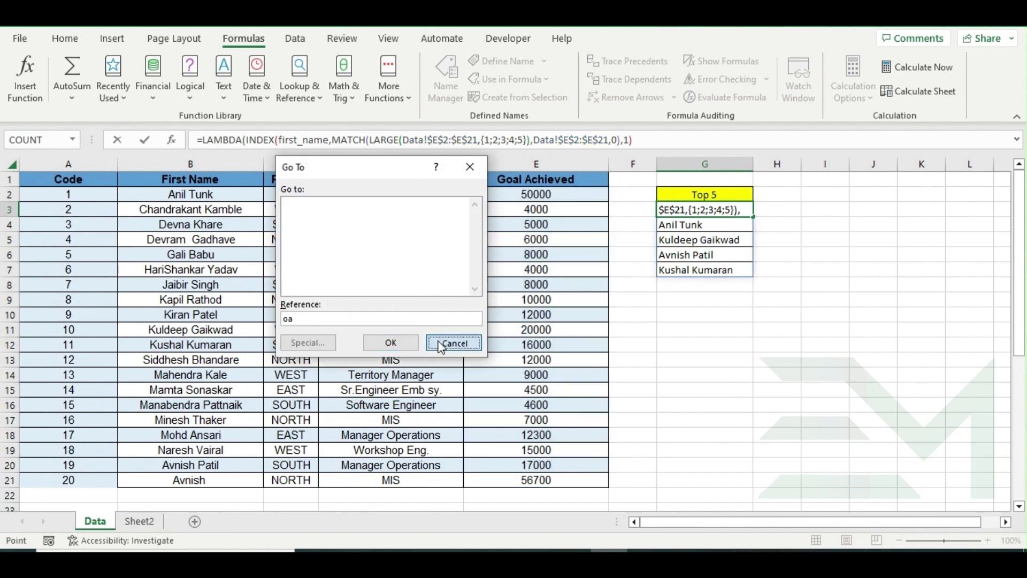
click(454, 343)
text(G)
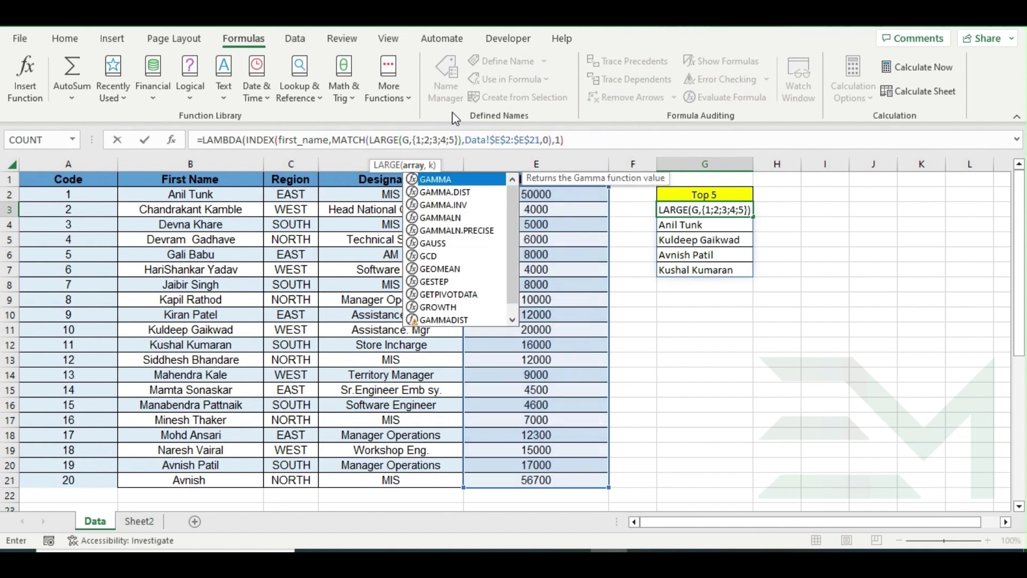
text(oal)
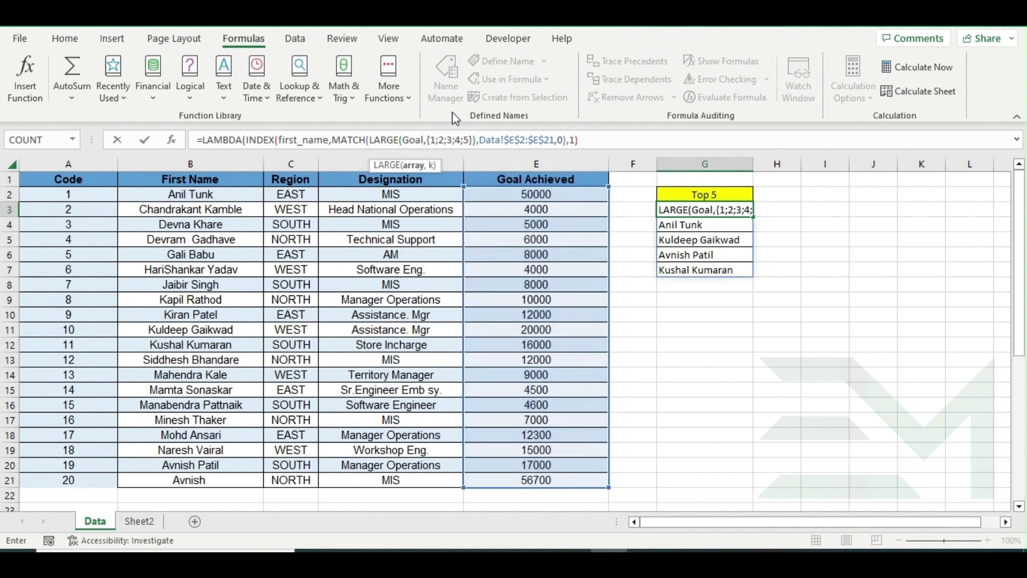
text(_Ach)
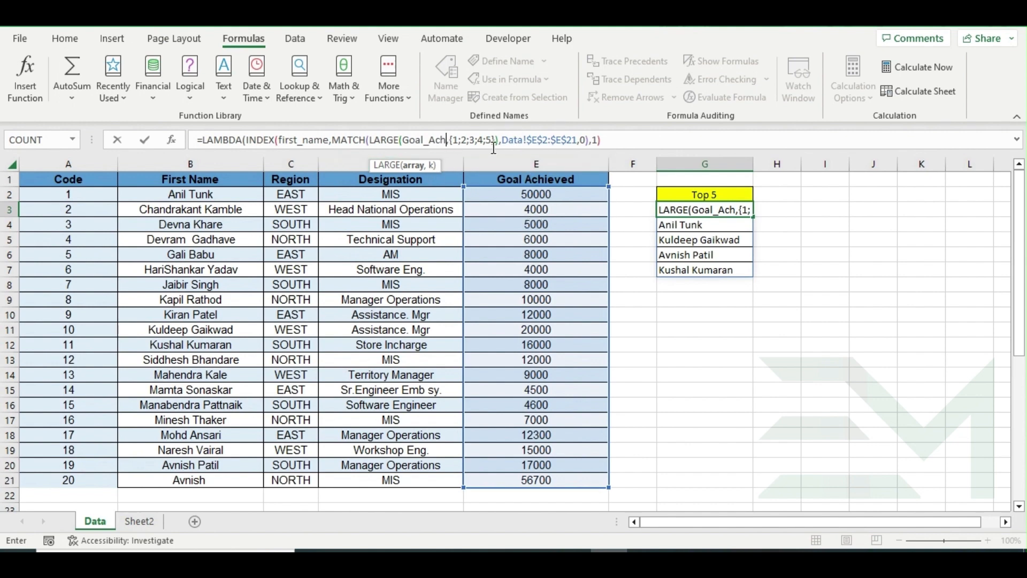
Replace the MATCH lookup range Data!$E$2:$E$21 in the G3 formula with Goal_Ach, and place the insertion point before INDEX.
drag(499, 140, 577, 151)
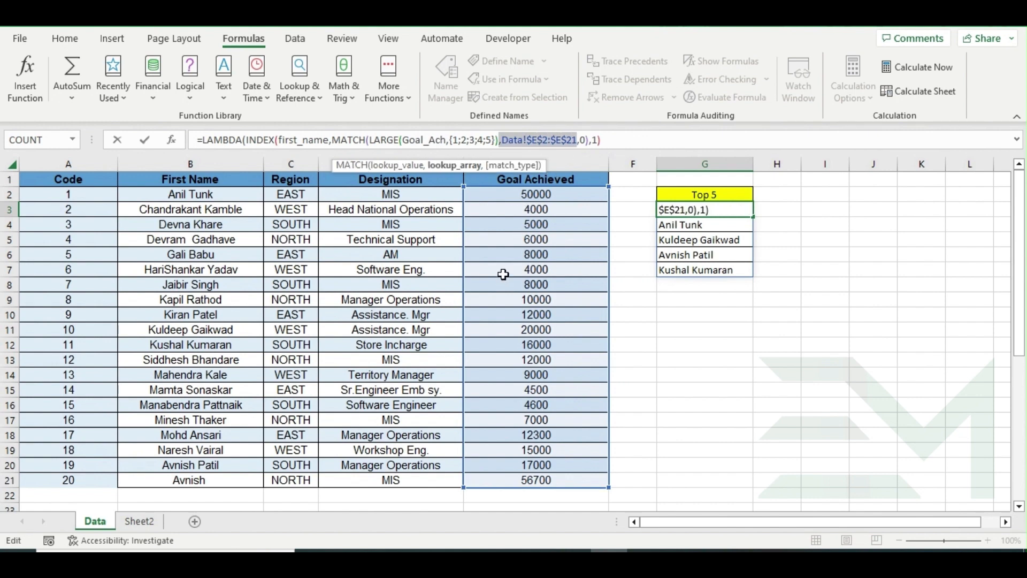
text(G)
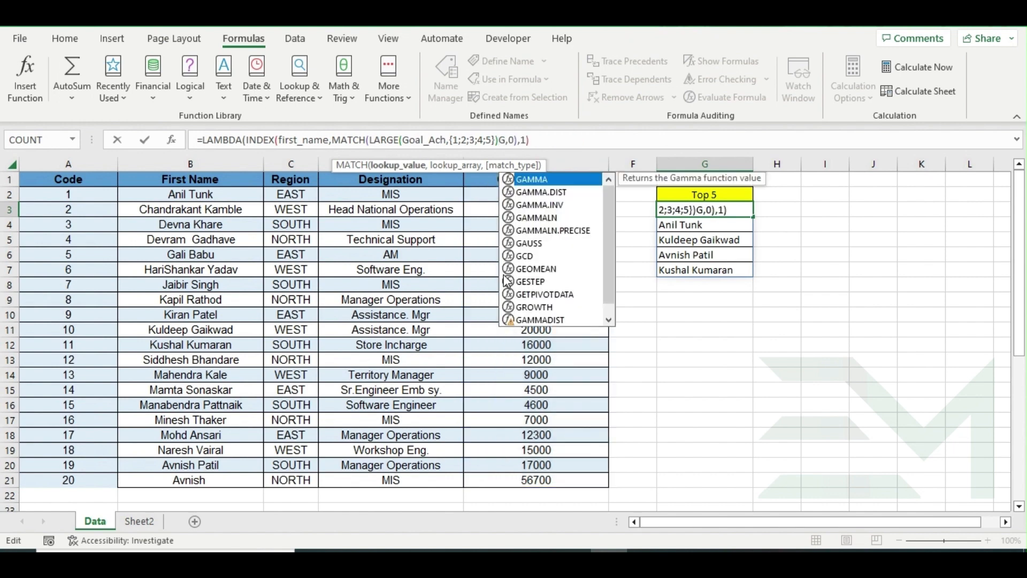
text(oal)
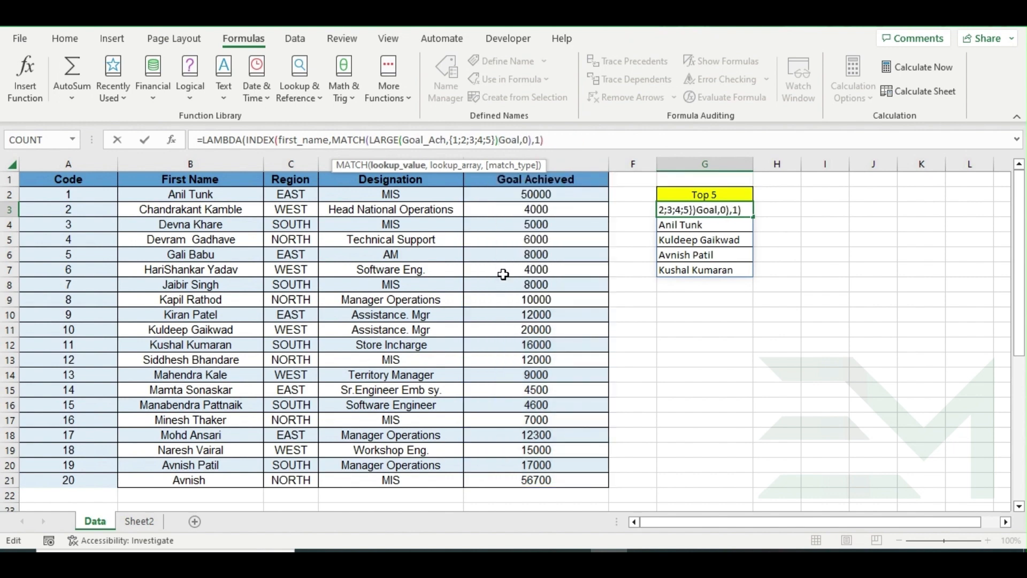
text(_Ach)
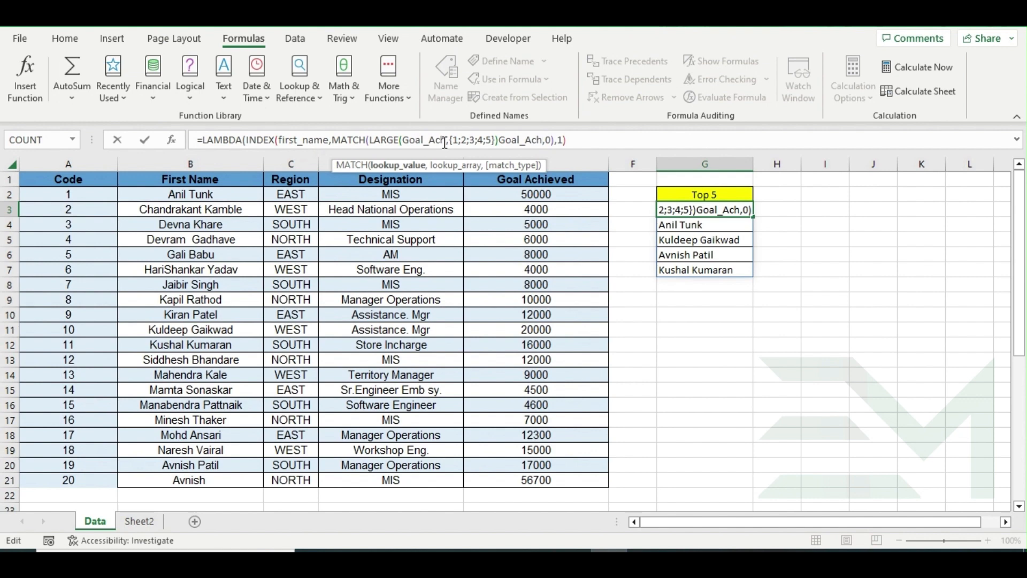
click(251, 144)
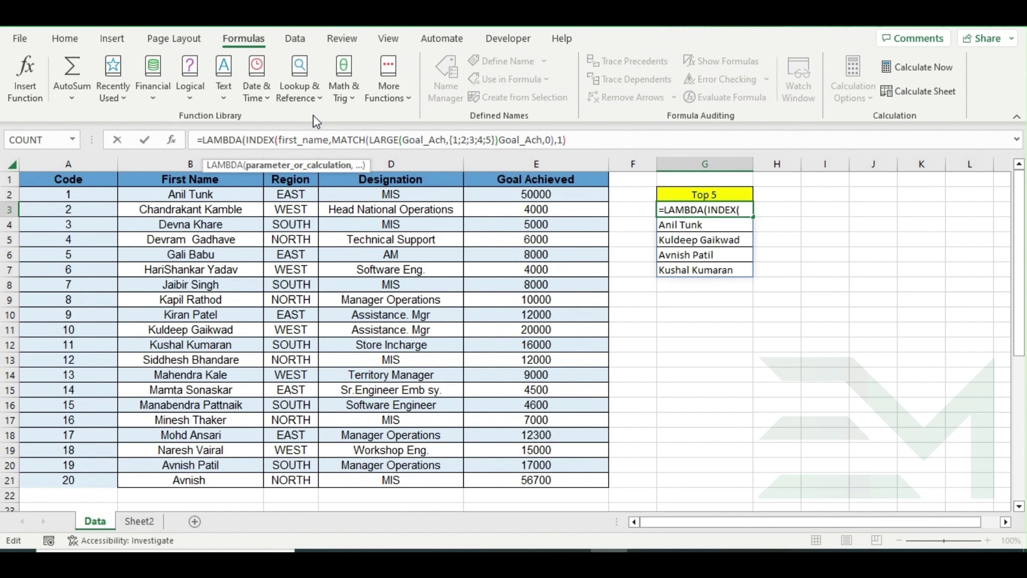
Declare first_name and Goal_Ach as the LAMBDA parameters before INDEX in the G3 formula.
text(firs)
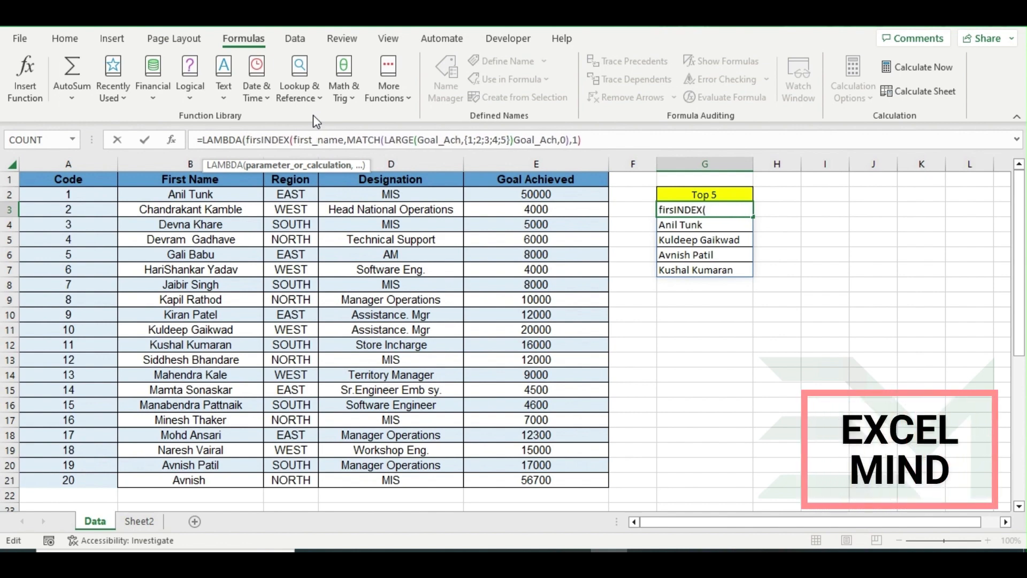
text(t_)
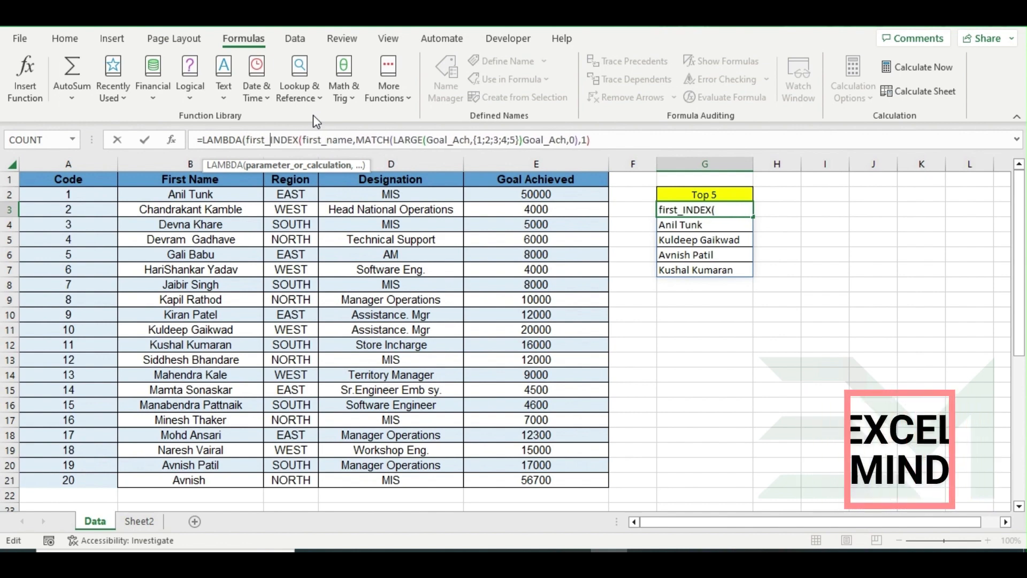
text(na)
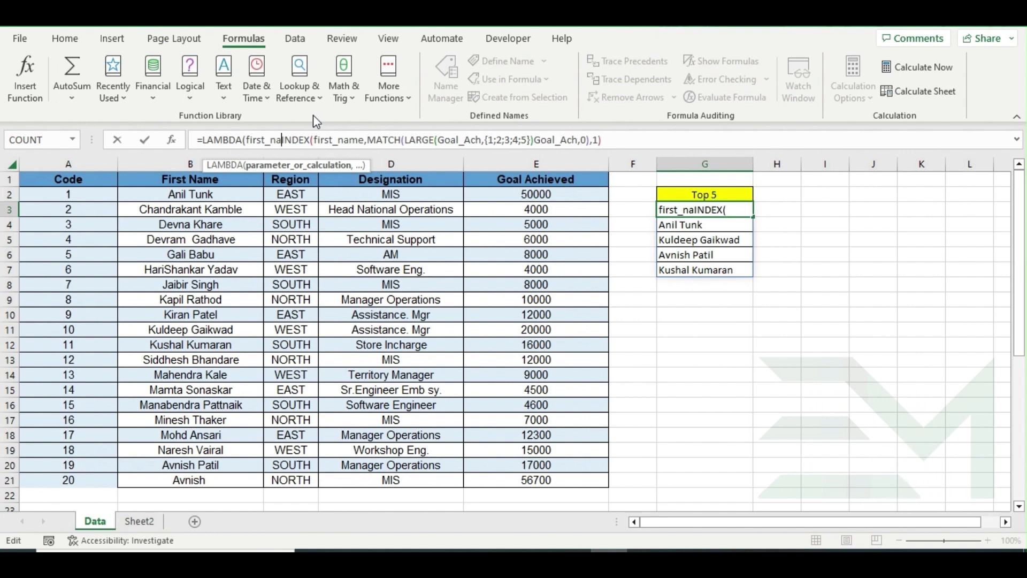
text(me)
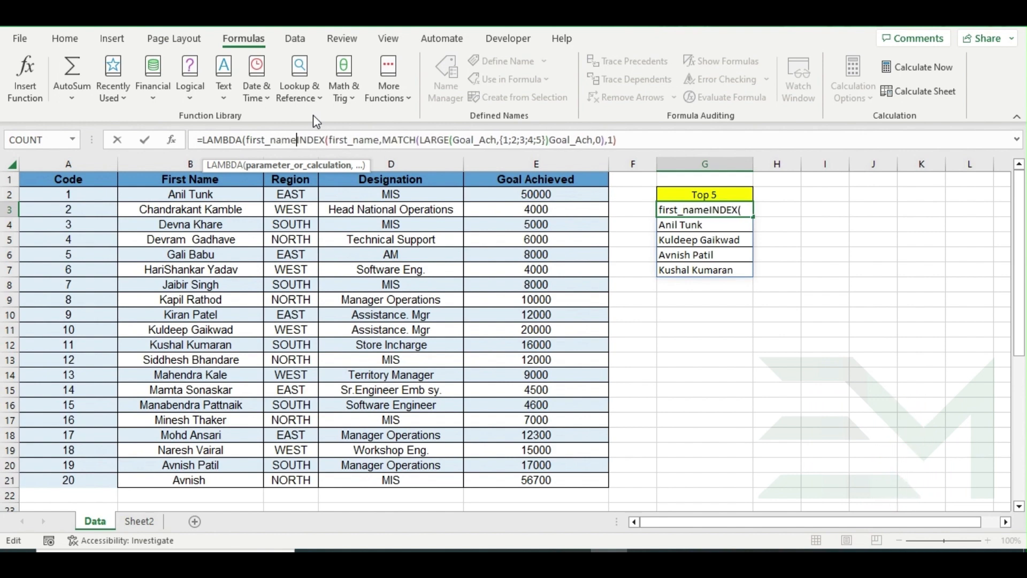
text(,)
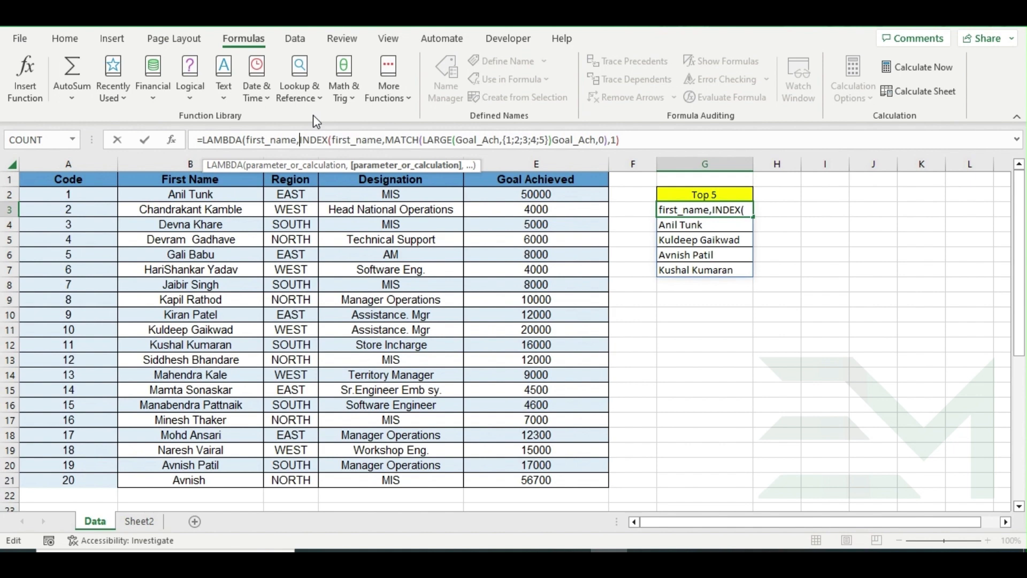
text(Goa)
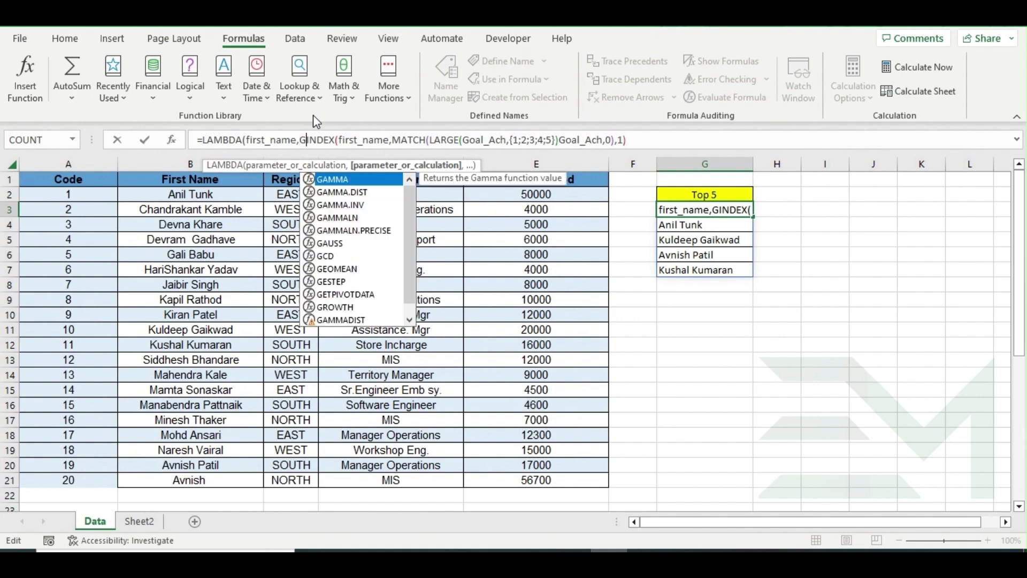
text(l)
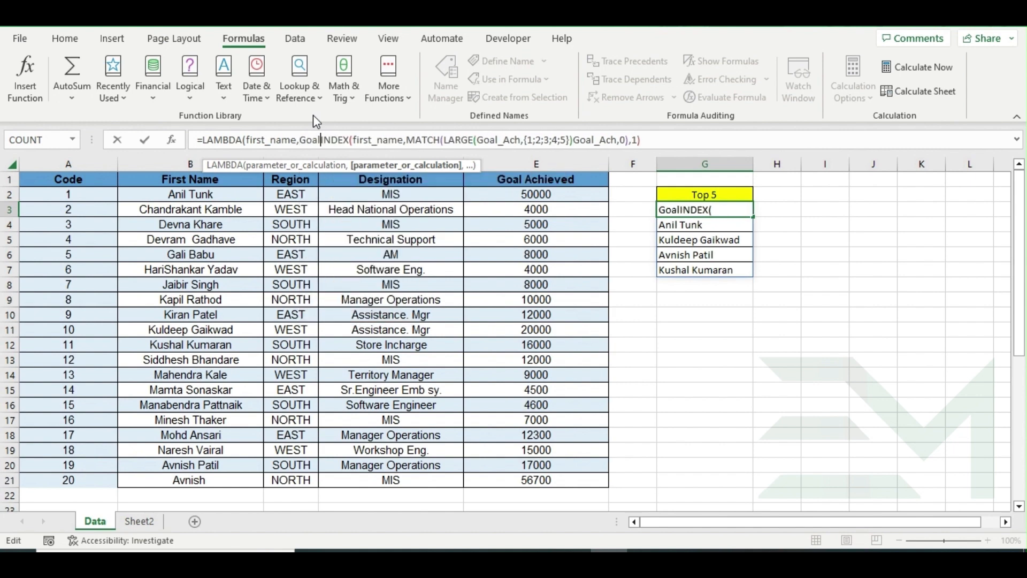
text(_Ach)
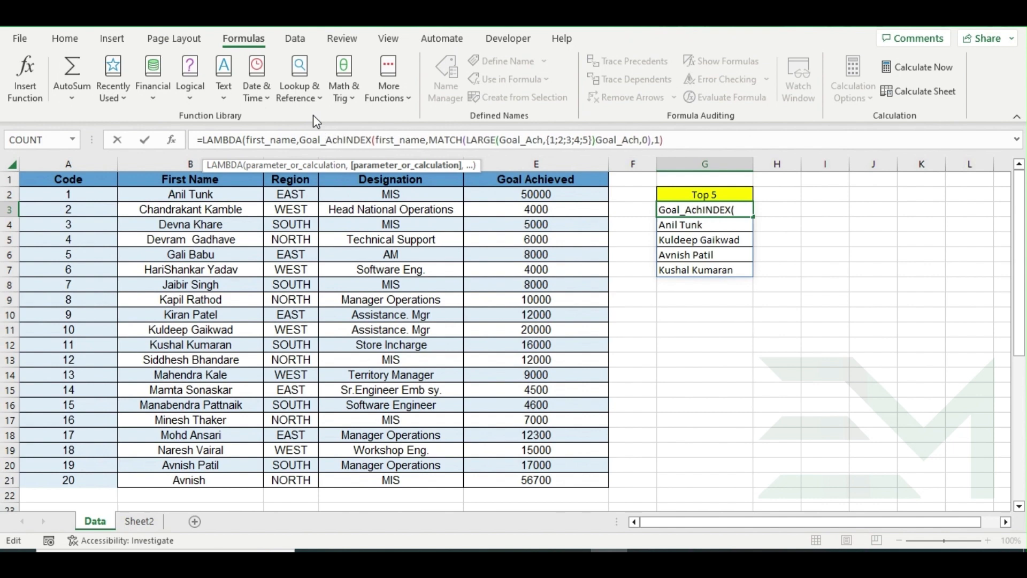
text(,)
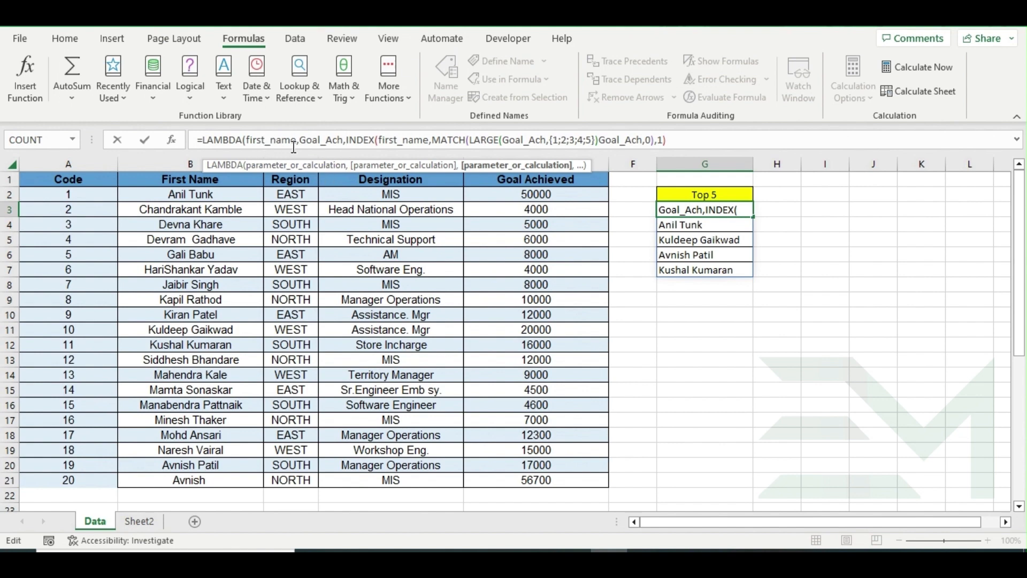
Close the LAMBDA in G3, call it with the ranges B2:B21 and E2:E21, and enter the formula.
click(689, 140)
text())
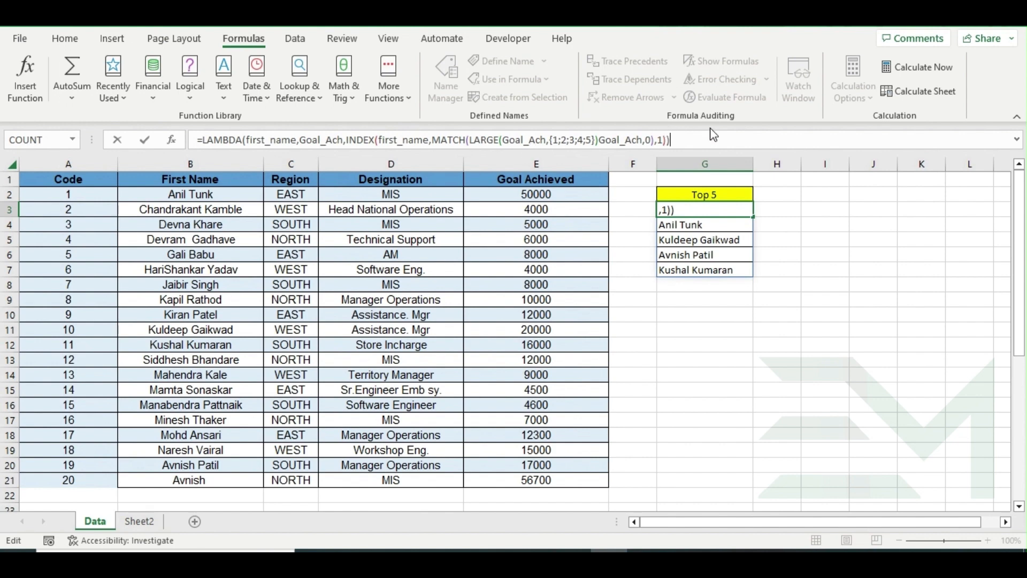
text(()
click(230, 198)
drag(229, 198, 218, 480)
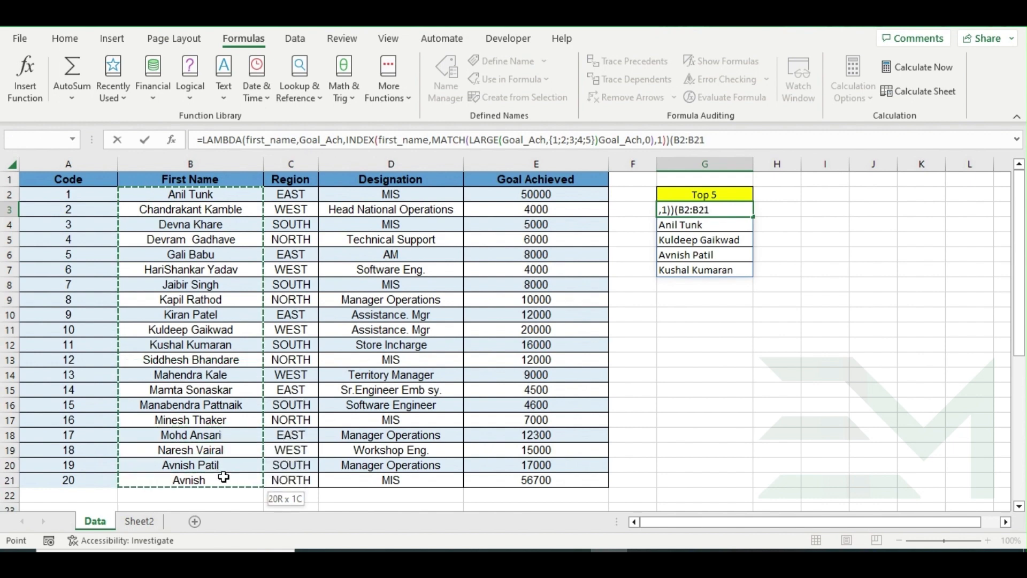
text(,)
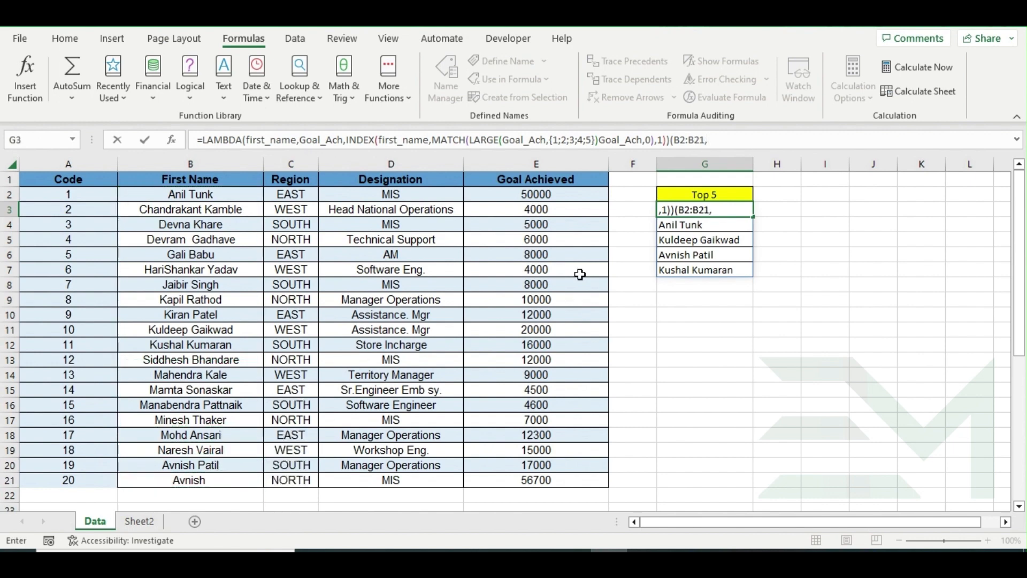
drag(565, 195, 548, 482)
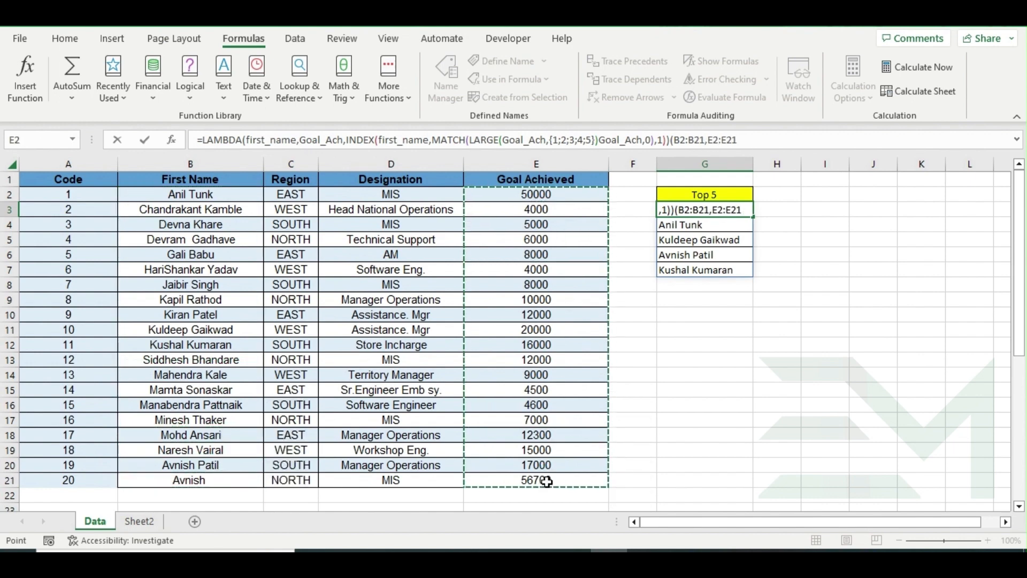
text())
key(Return)
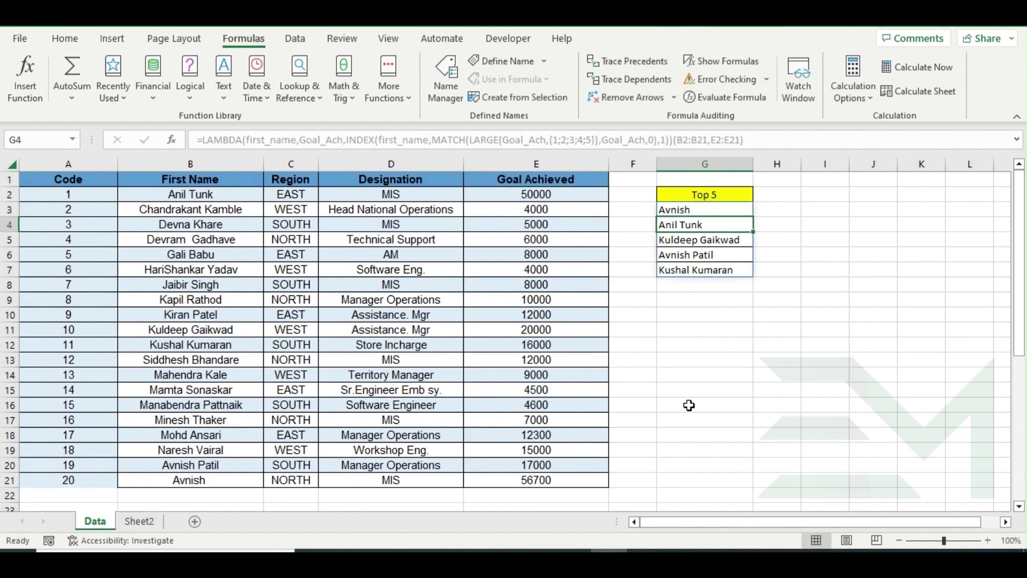
Remove the call arguments (B2:B21,E2:E21) from the G3 formula, copy the remaining LAMBDA text and enter the formula.
click(669, 209)
drag(749, 140, 676, 141)
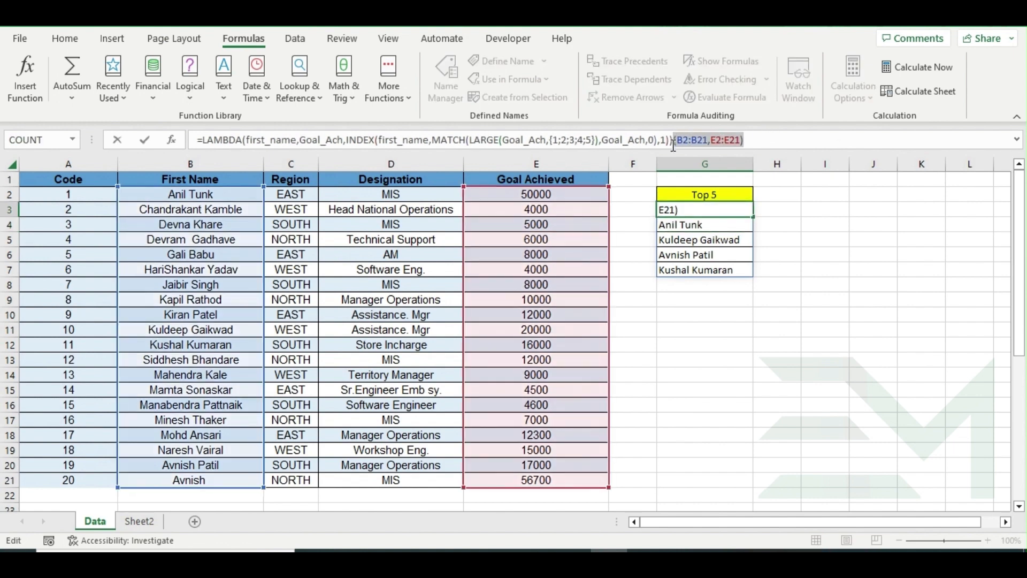
key(BackSpace)
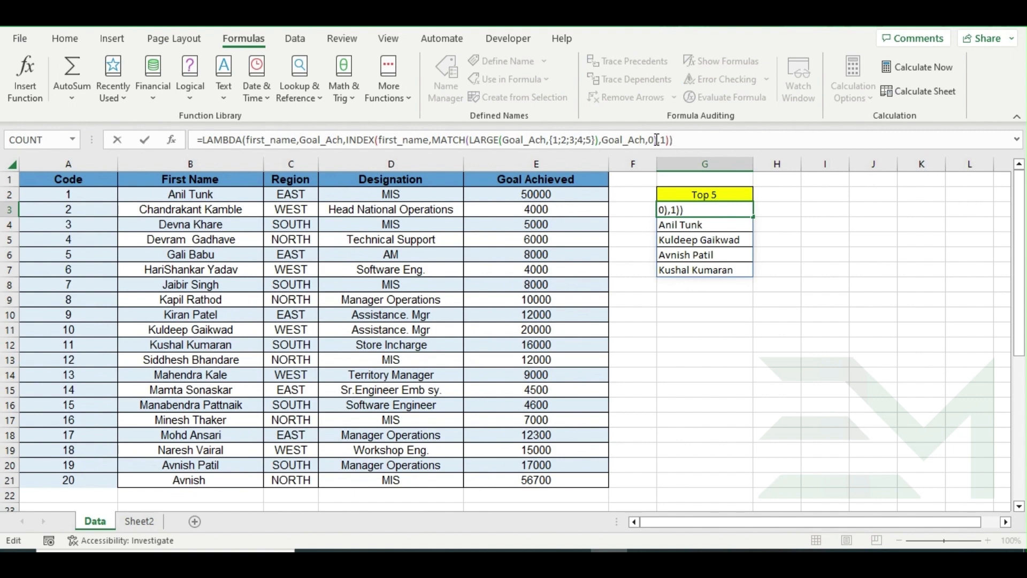
key(shift+Home)
key(Return)
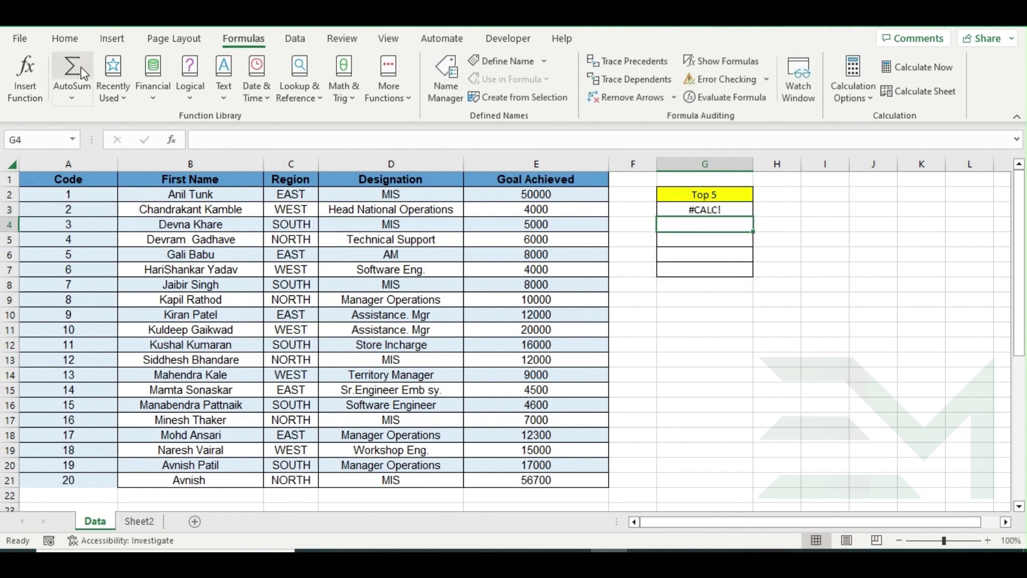
Try to define a workbook-scoped name Top5 that refers to the copied LAMBDA formula.
click(692, 210)
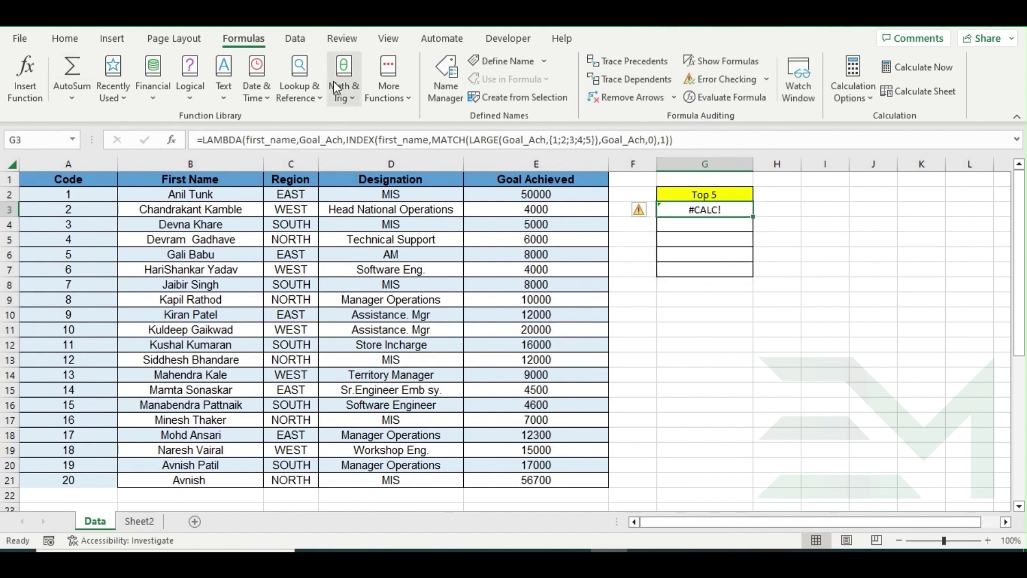
click(433, 75)
click(211, 138)
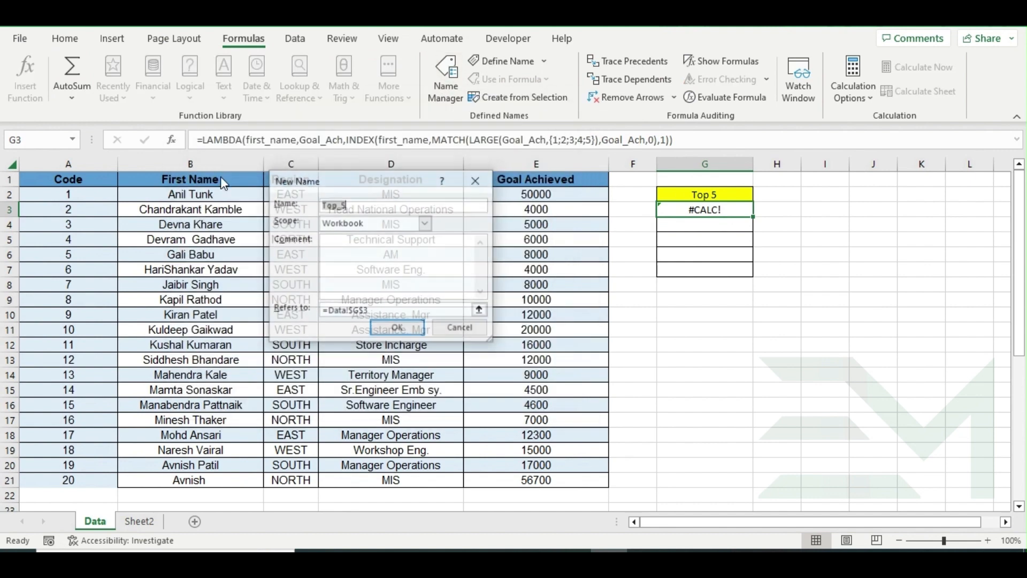
click(349, 200)
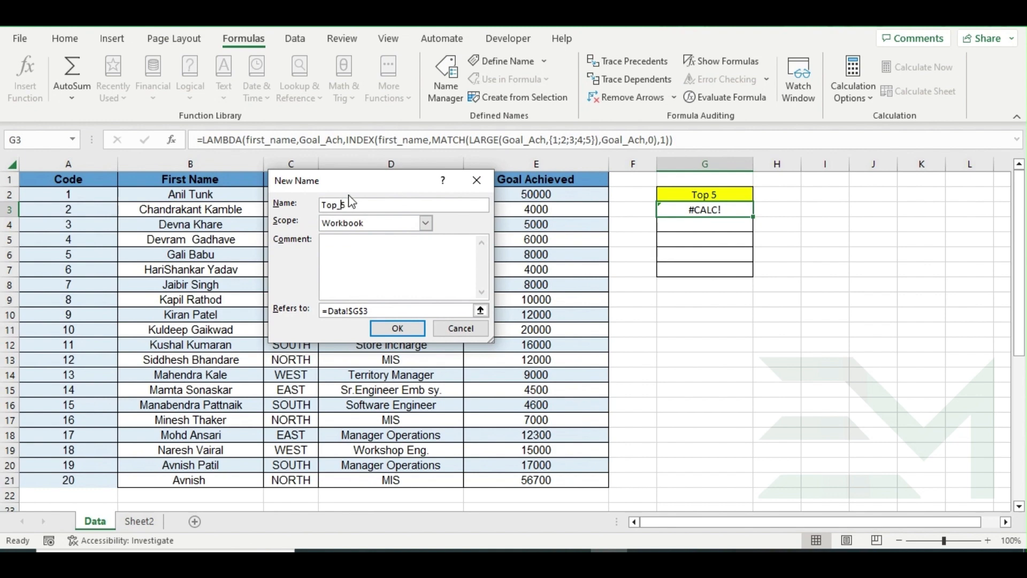
key(BackSpace)
drag(408, 309, 322, 310)
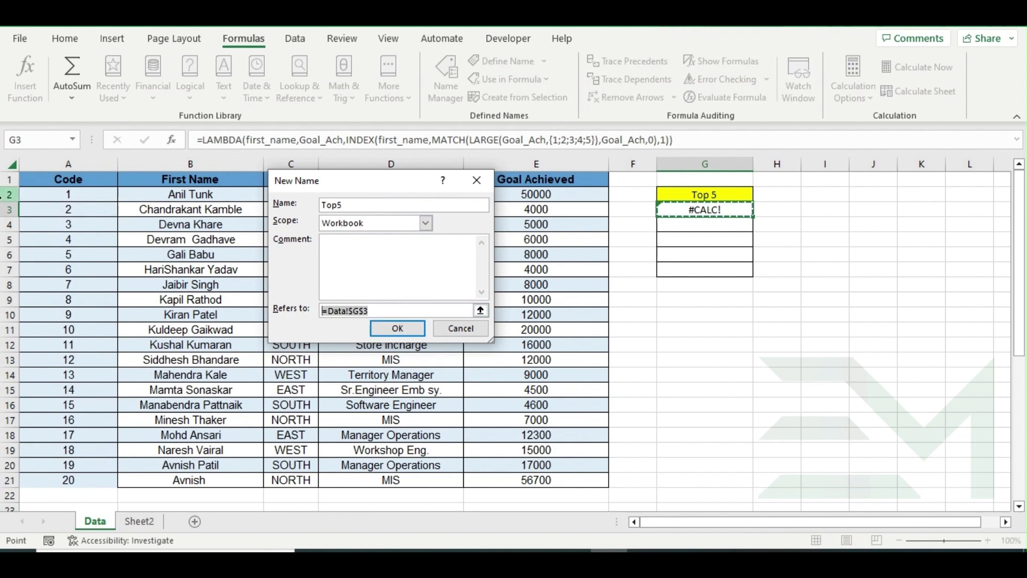
key(ctrl+v)
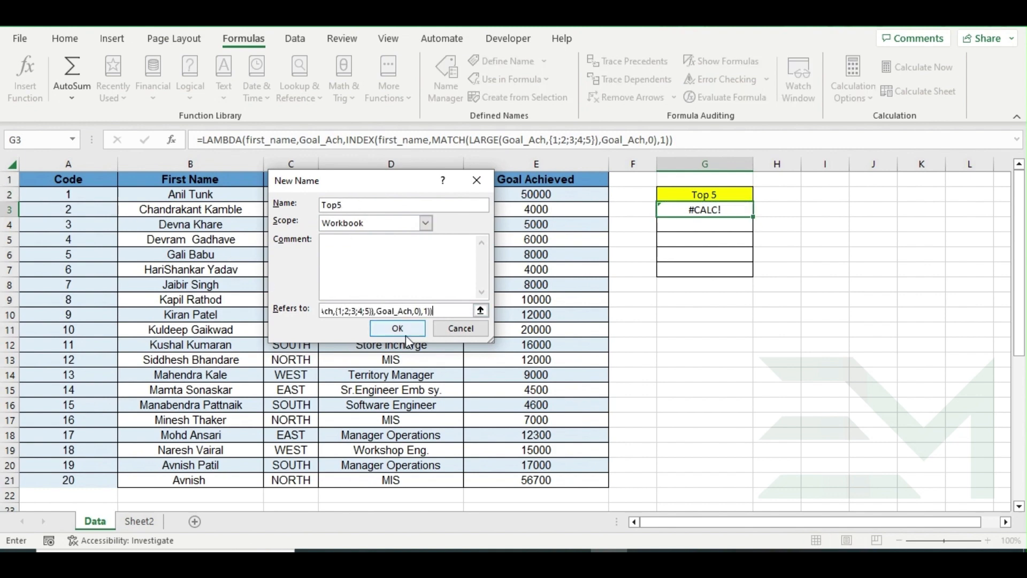
click(405, 333)
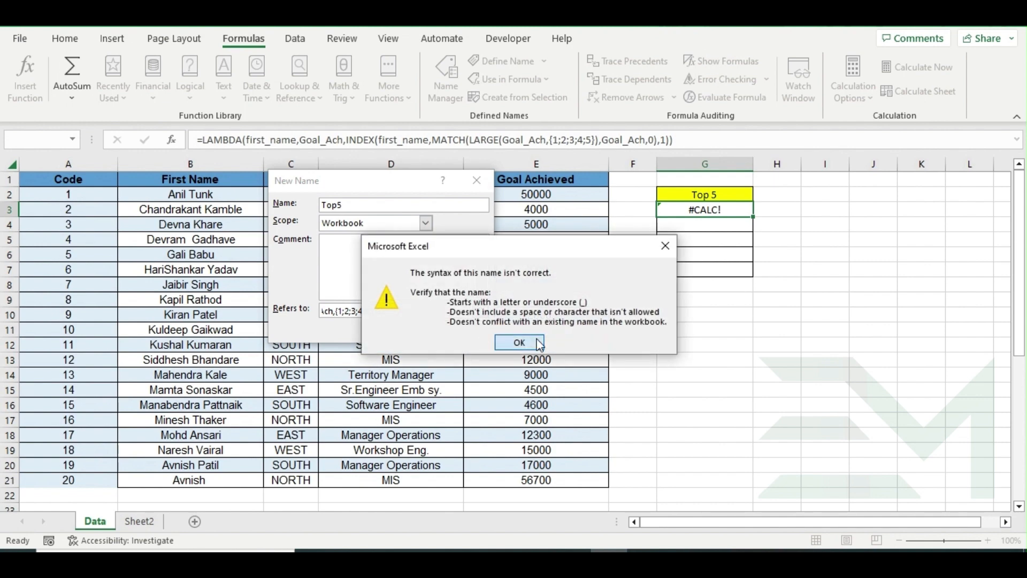
click(540, 344)
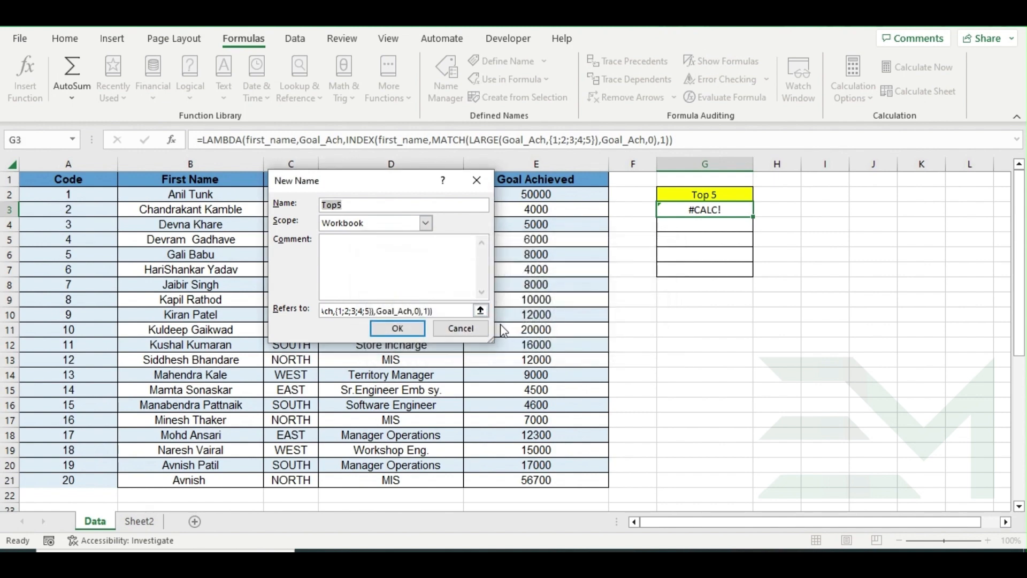
Change the new defined name to Top and save the definition.
click(354, 203)
key(BackSpace)
click(394, 327)
click(532, 410)
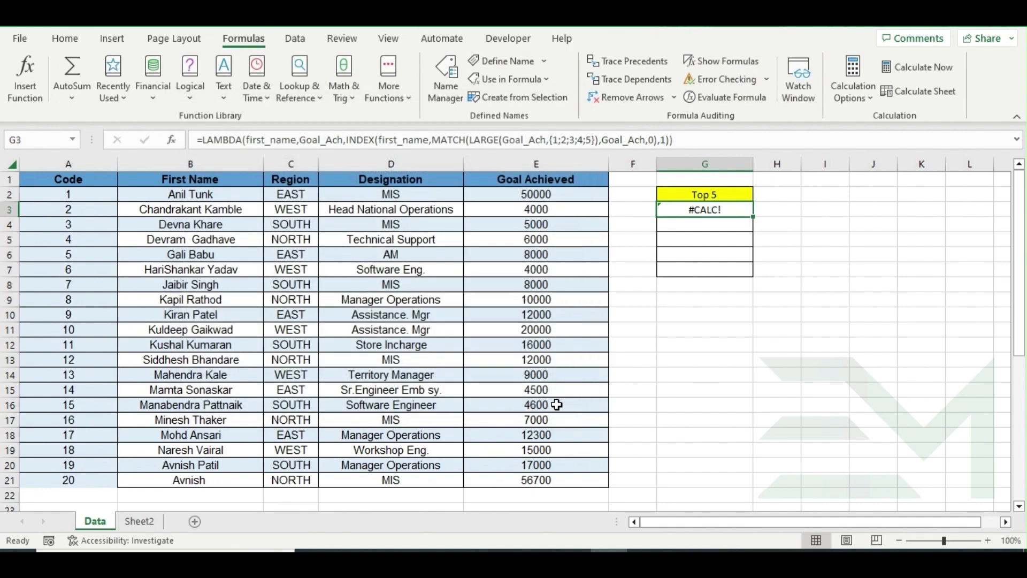
Clear the LAMBDA formula from cell G3.
click(743, 342)
click(722, 209)
key(Delete)
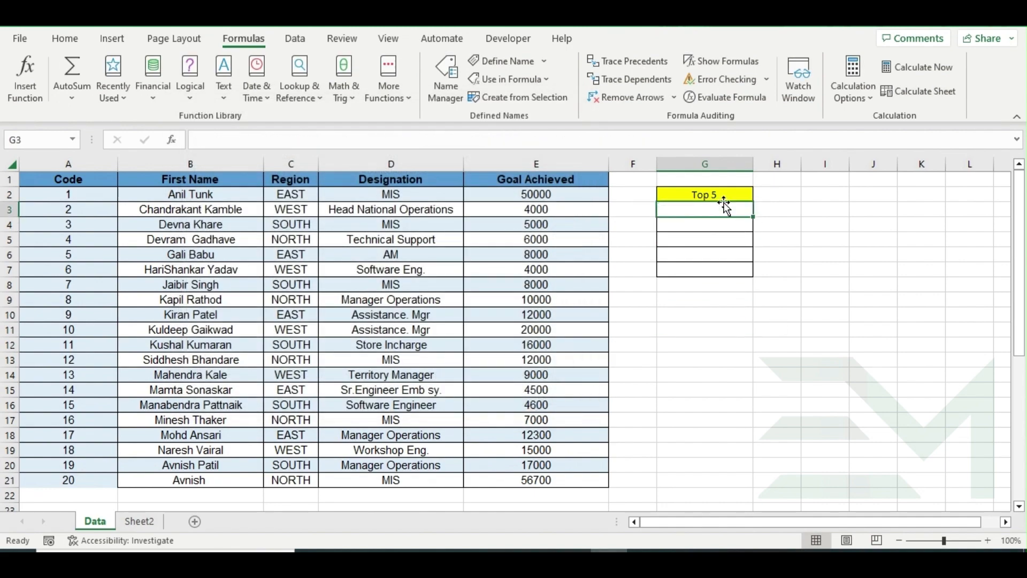
Start a formula in G3 with the custom function Top.
text(=tp)
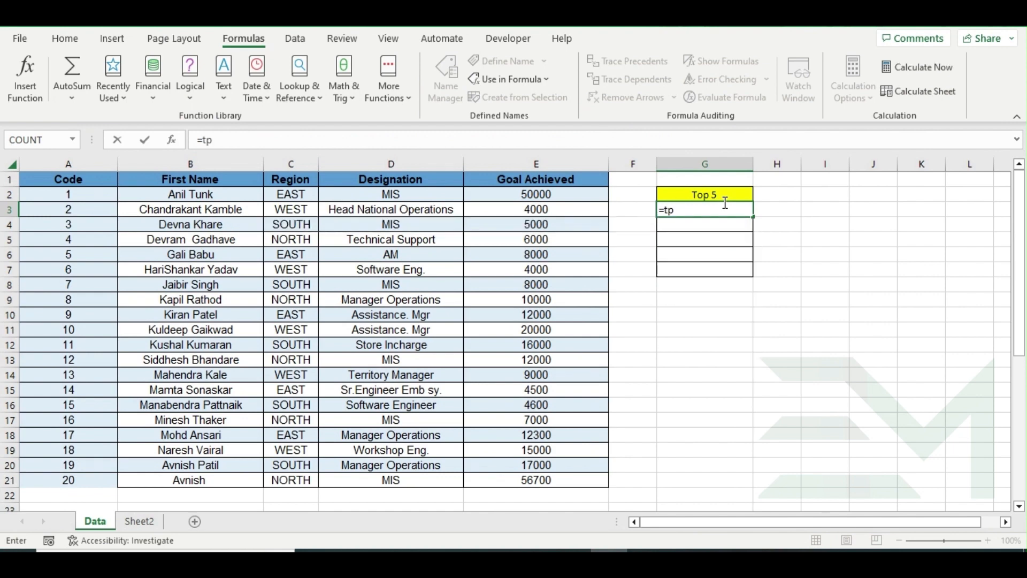
key(Tab)
click(723, 210)
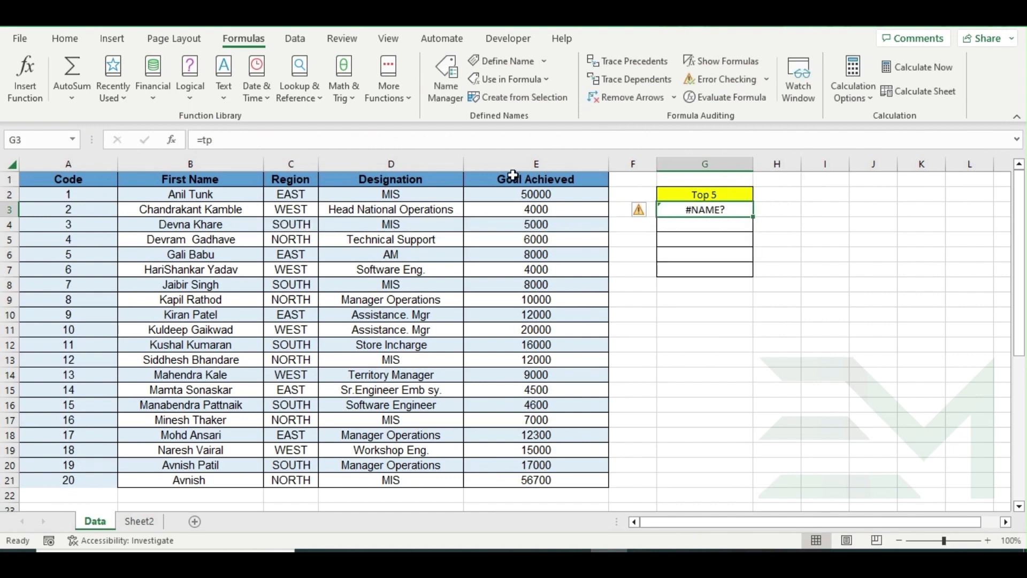
click(451, 140)
key(BackSpace)
text(o)
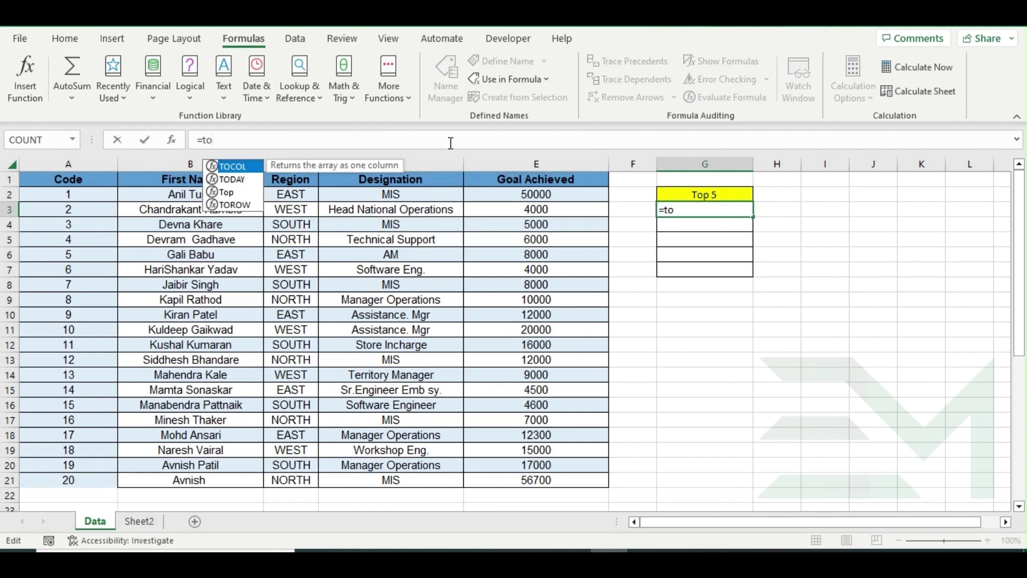
text(p)
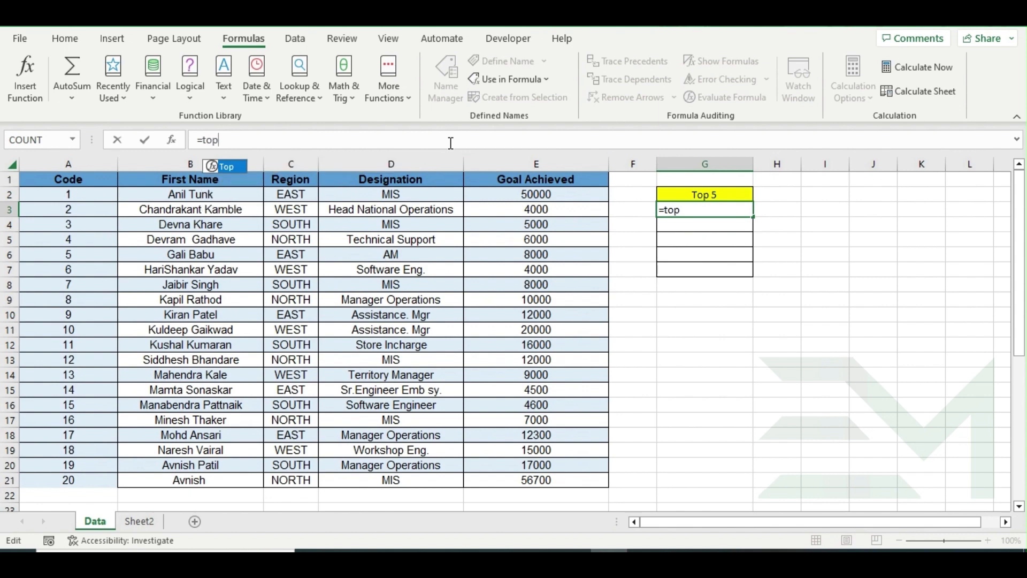
key(Tab)
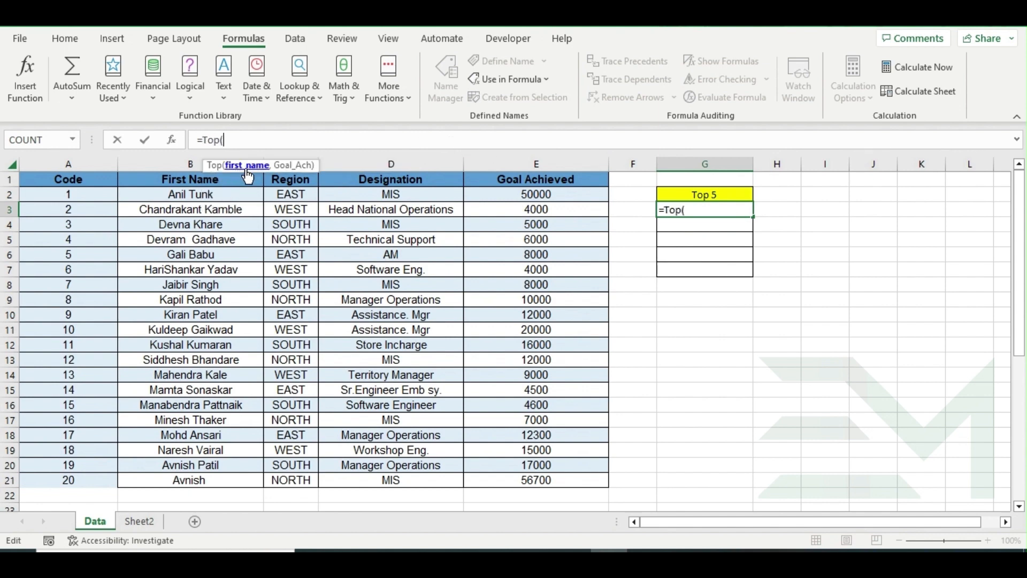
Supply B2:B21 as first_name and E2:E21 as Goal_Ach in the Top function, and enter the formula in G3.
drag(234, 194, 225, 477)
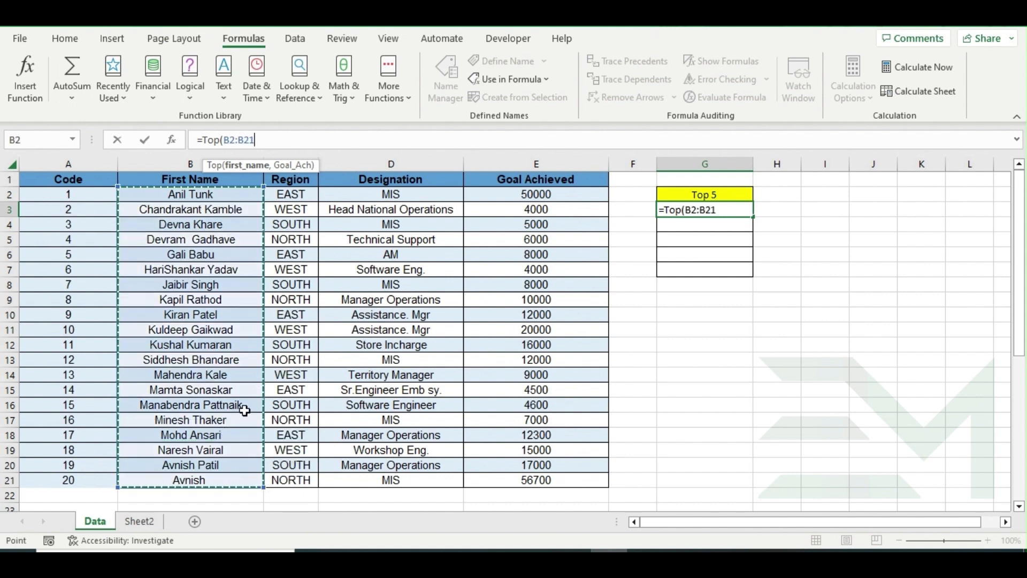
text(,)
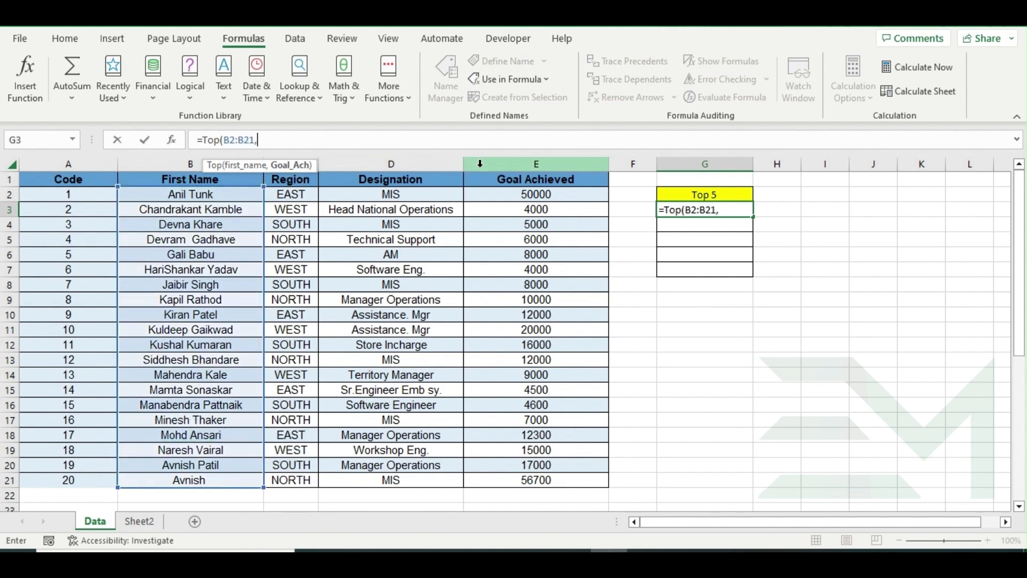
drag(513, 196, 488, 483)
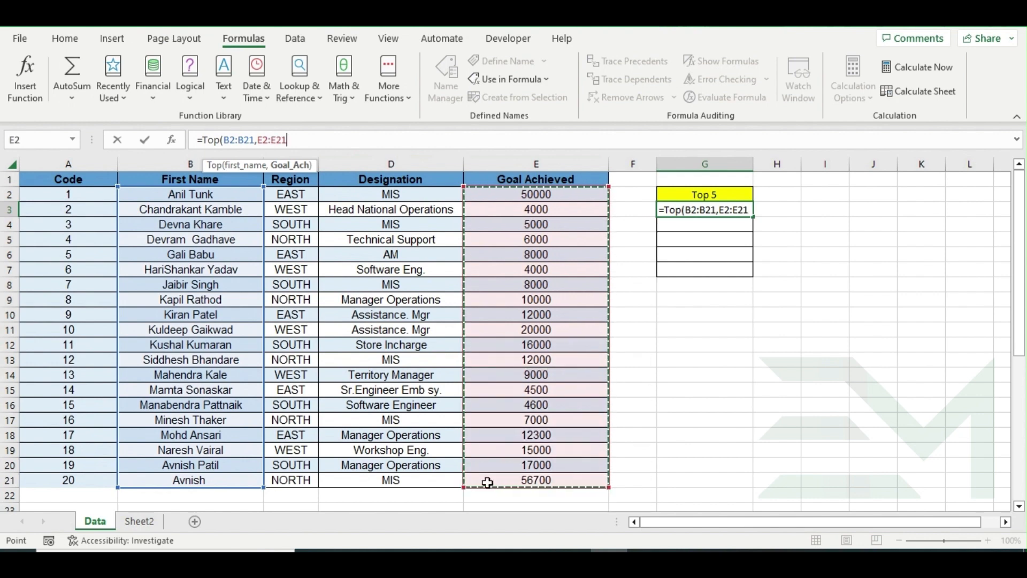
text())
key(Return)
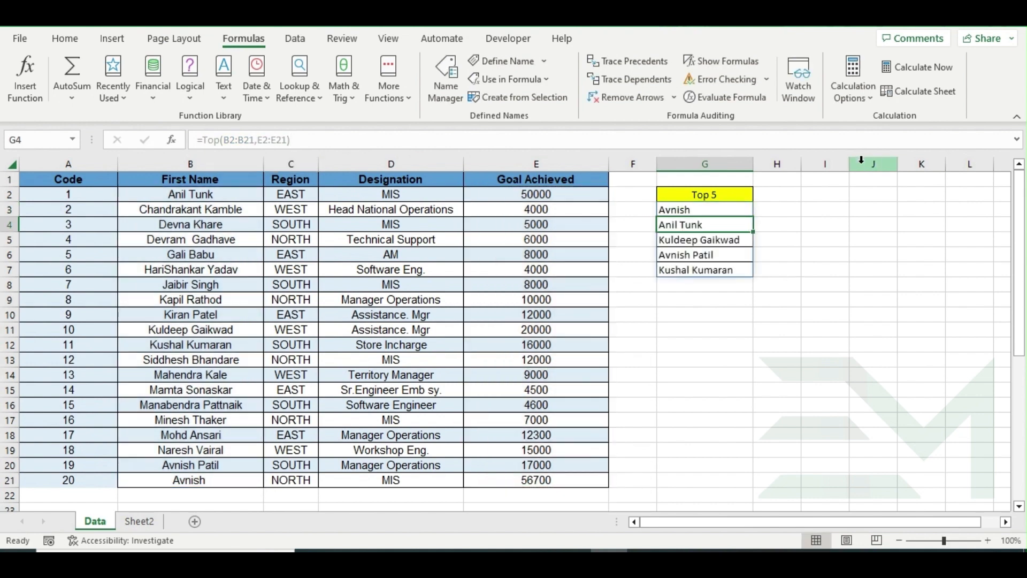
Clear the first names in B20:B21 to test the dependent formulas, and undo the deletion.
click(733, 209)
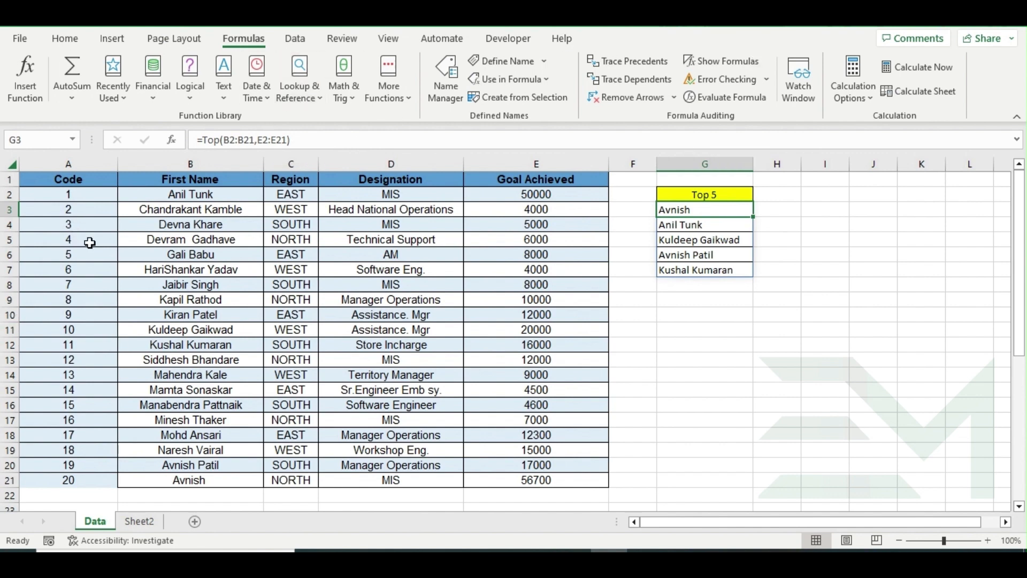
drag(185, 465, 184, 480)
key(Delete)
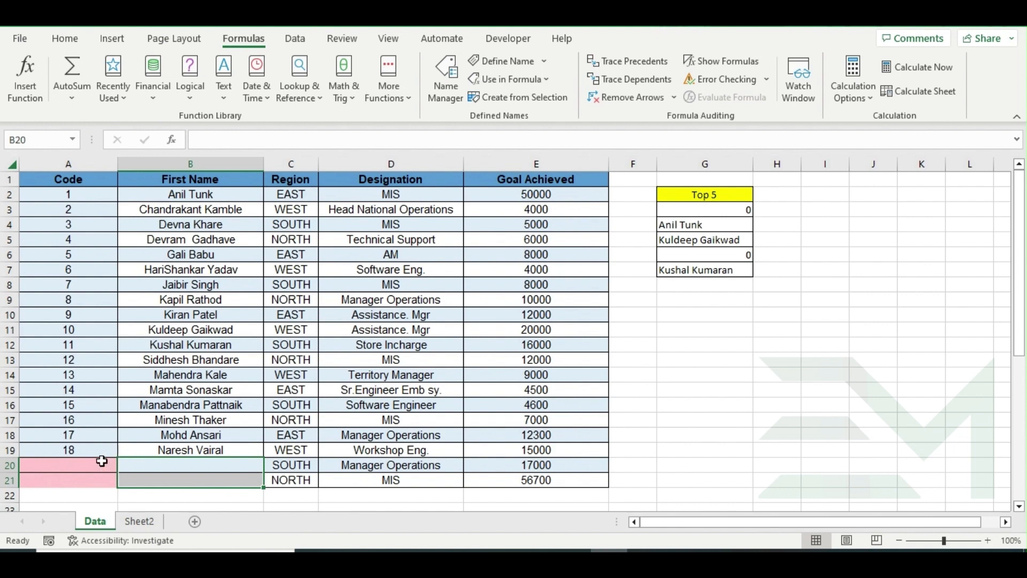
key(ctrl+z)
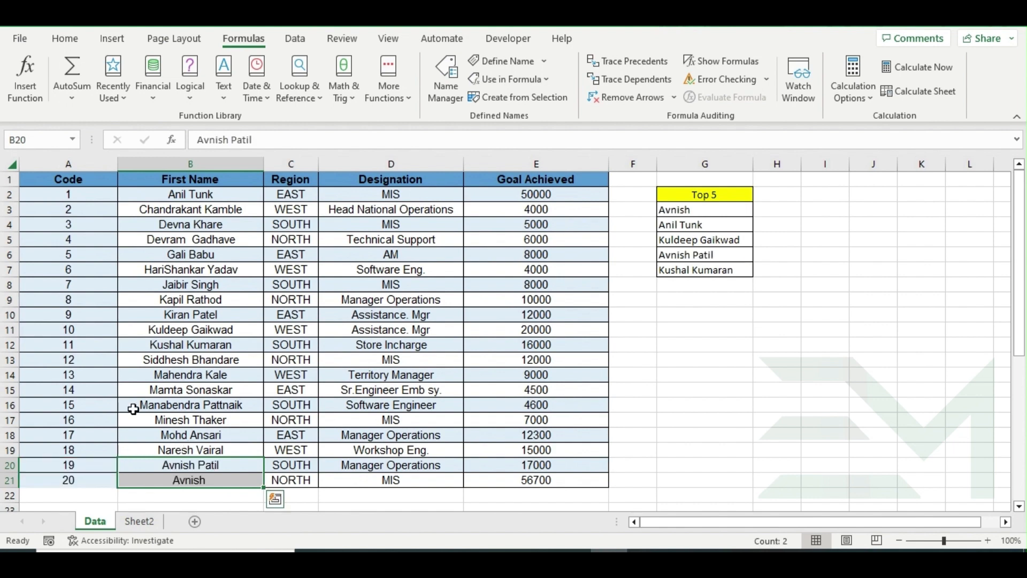
Delete the entire sheet row 14 from the data.
click(7, 375)
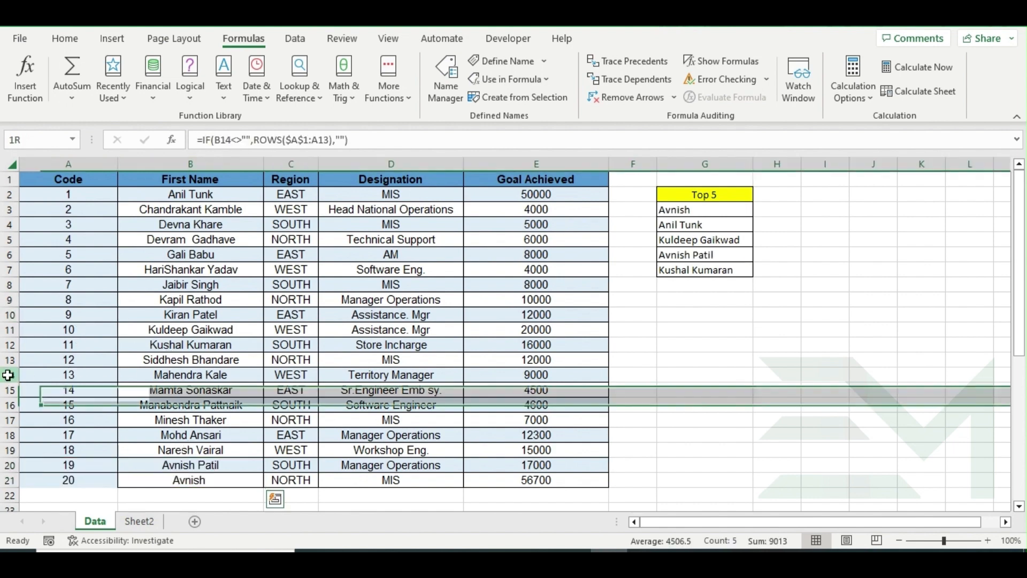
key(ctrl+minus)
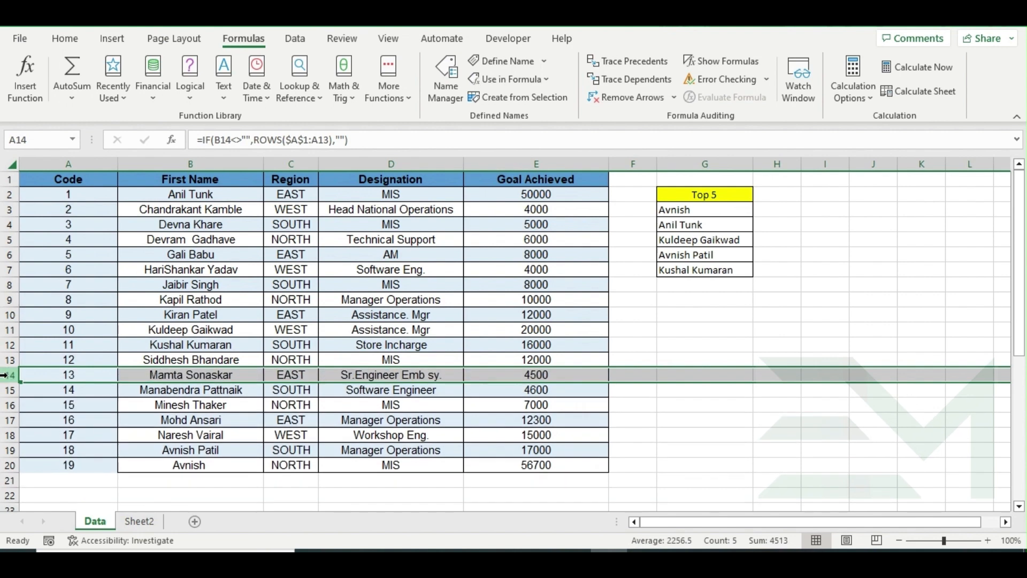
click(74, 373)
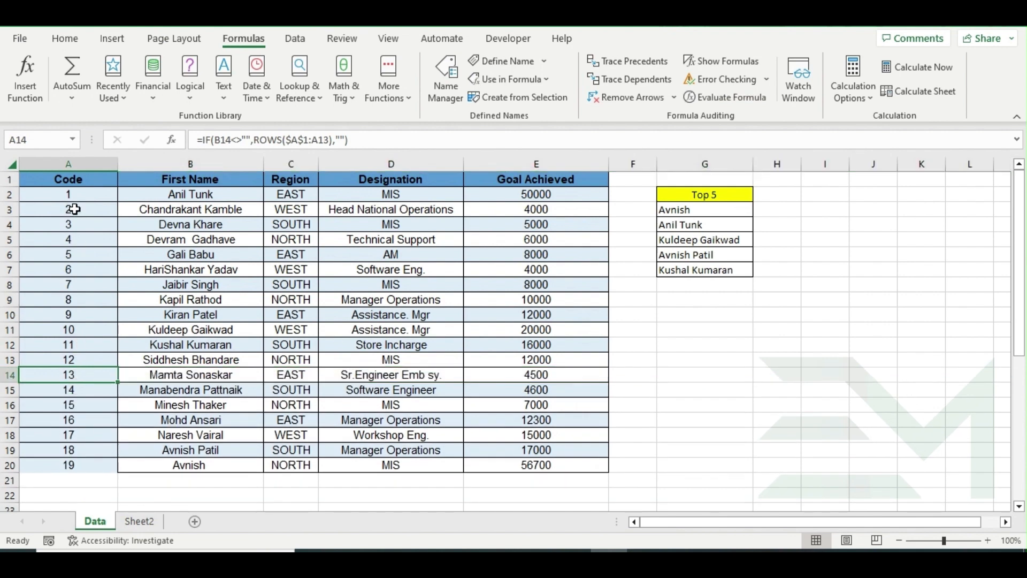
Wrap the IF formula in A2 in a LAMBDA function with parameters a and b.
click(82, 196)
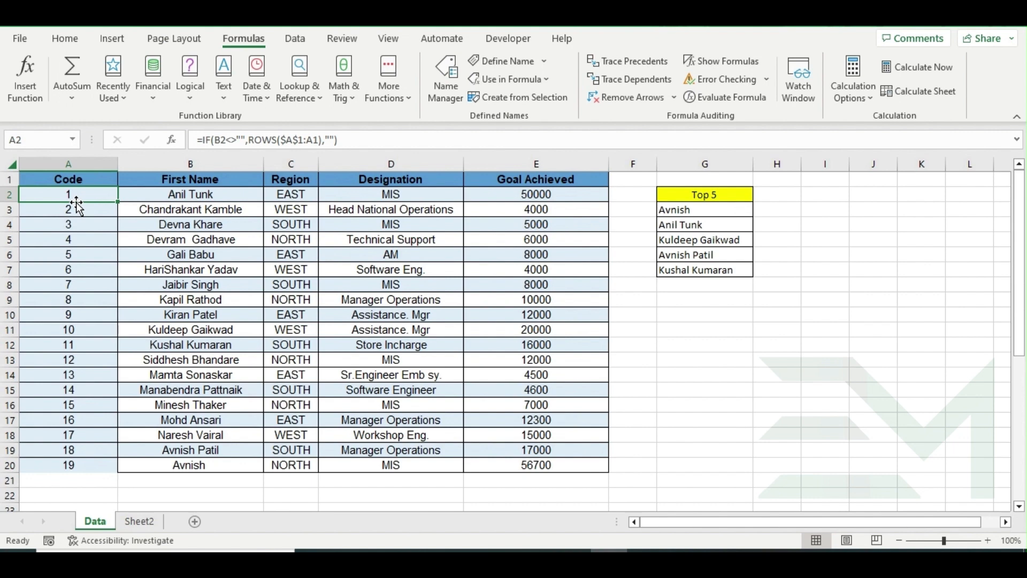
click(201, 139)
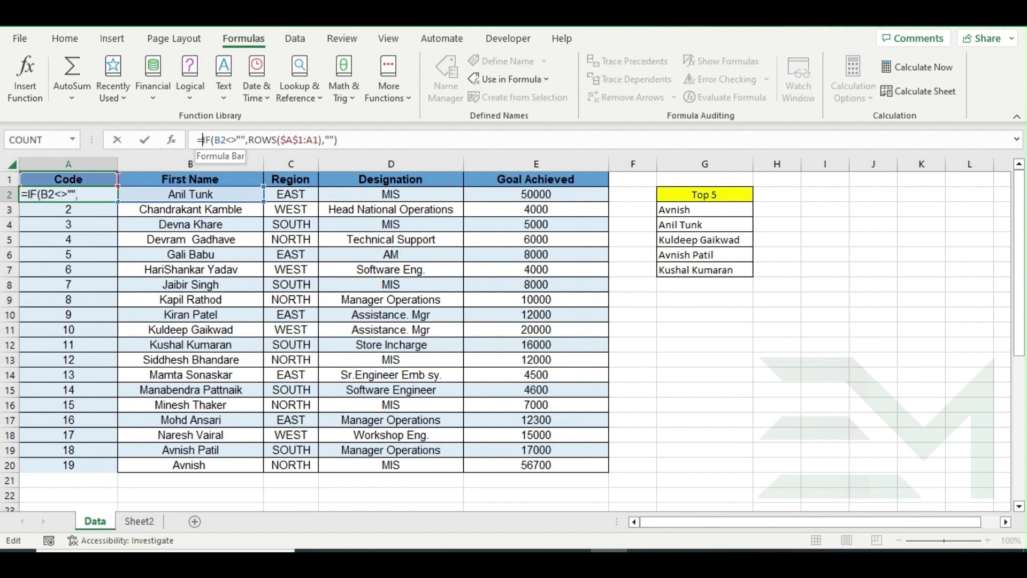
text(la)
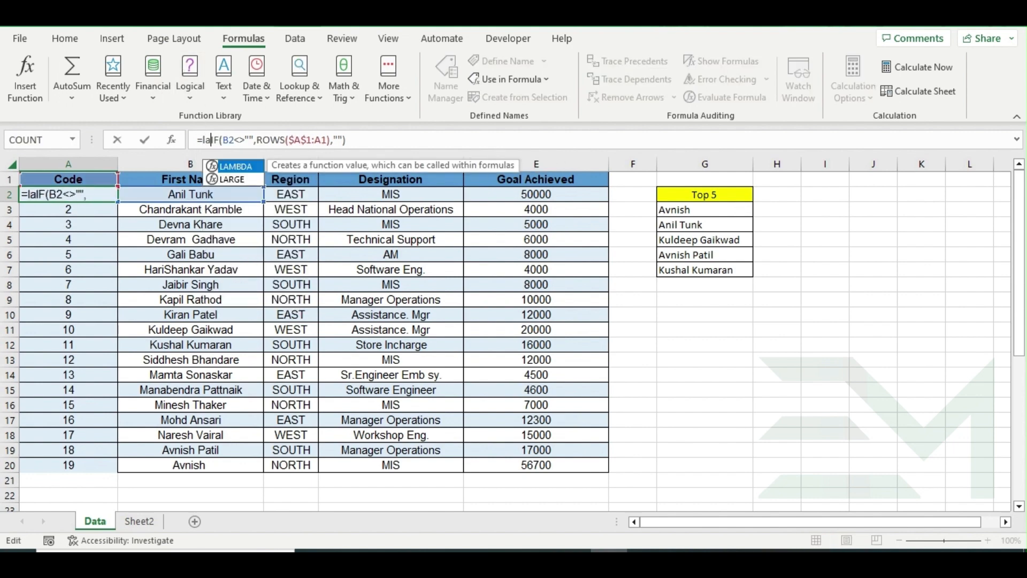
key(Tab)
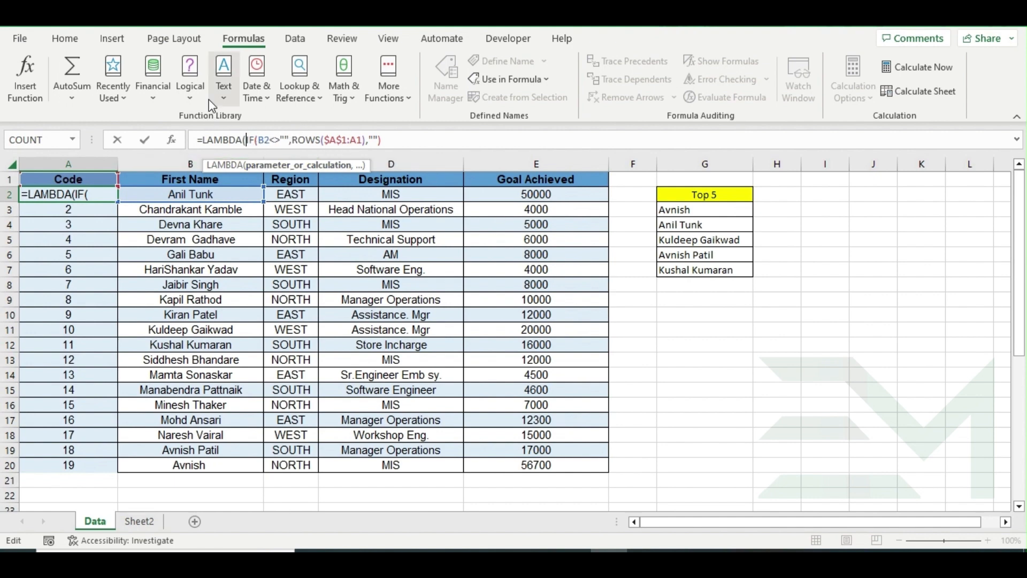
text(a)
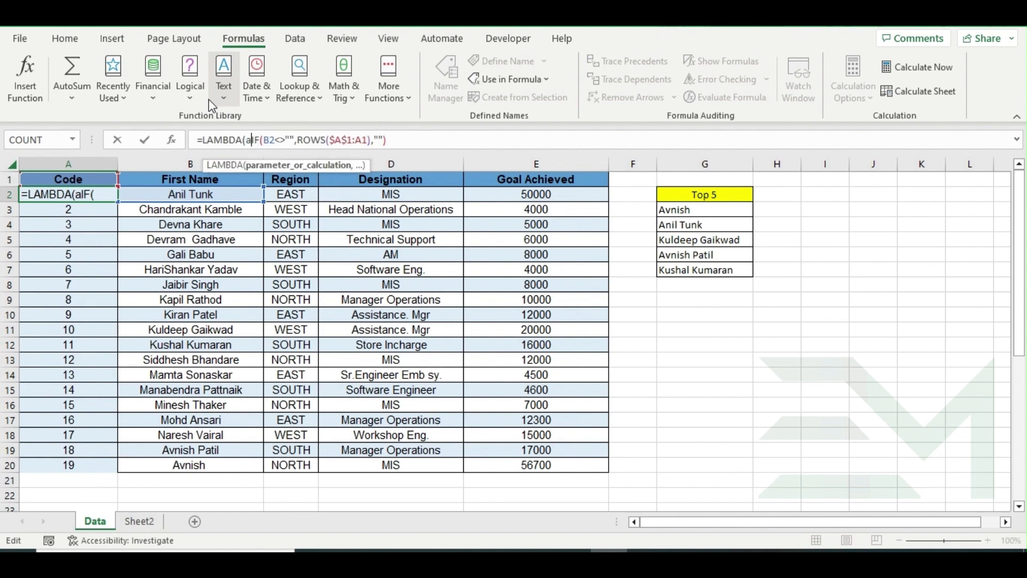
text(,)
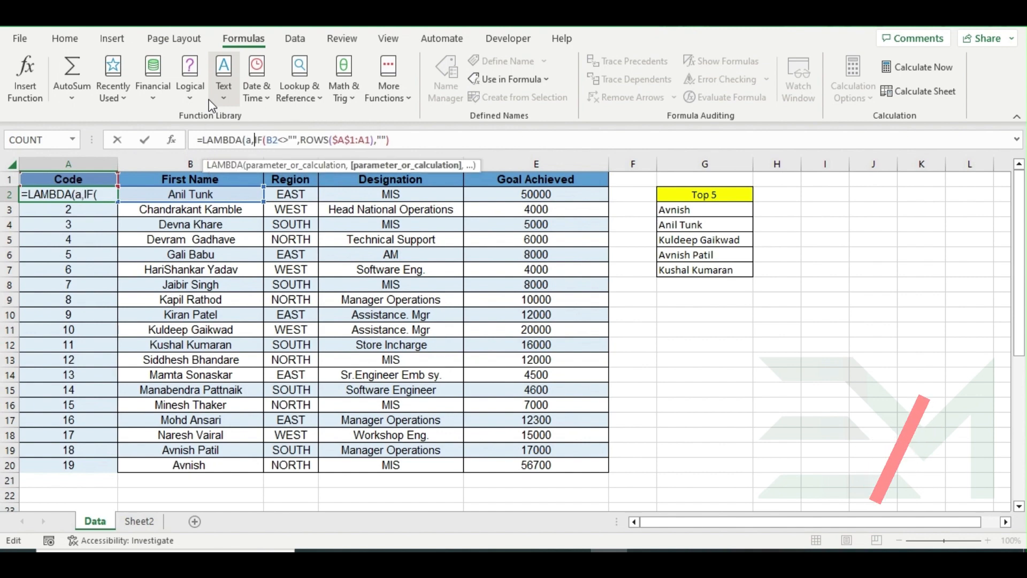
text(b)
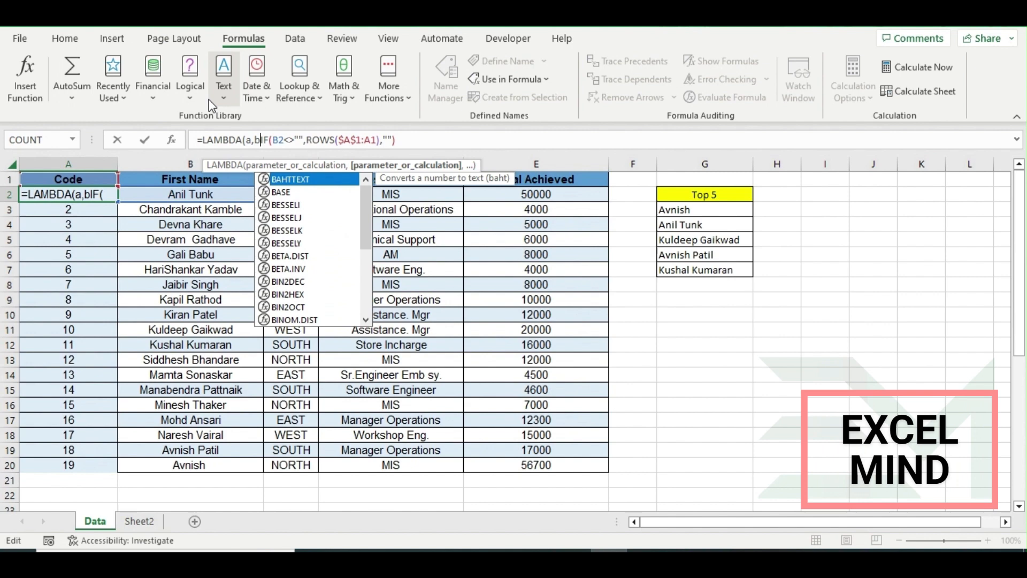
text(,)
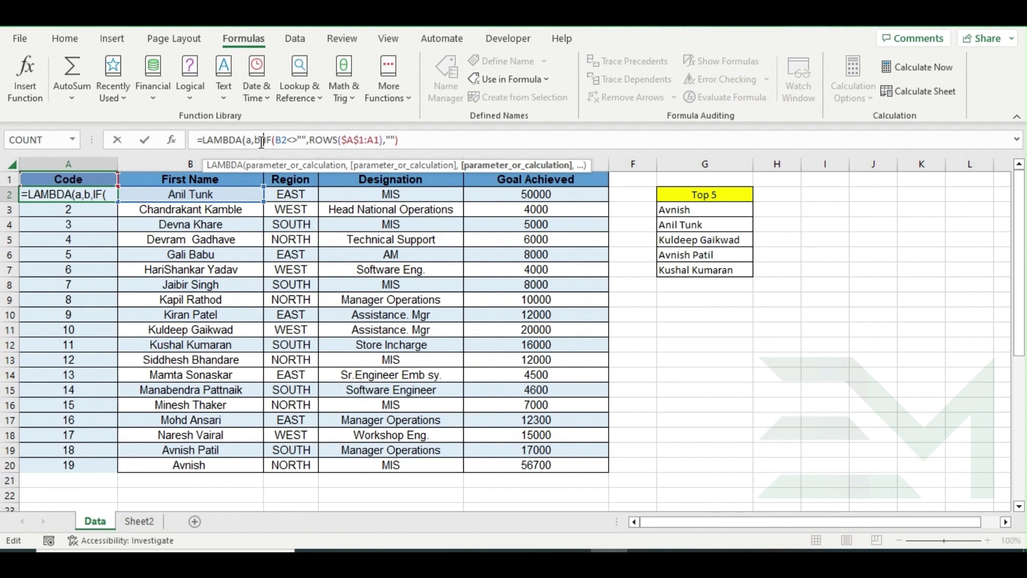
Replace B2 with a and $A$1:A1 with b in the LAMBDA formula, and enter it with the suggested parenthesis correction.
double_click(278, 138)
text(a)
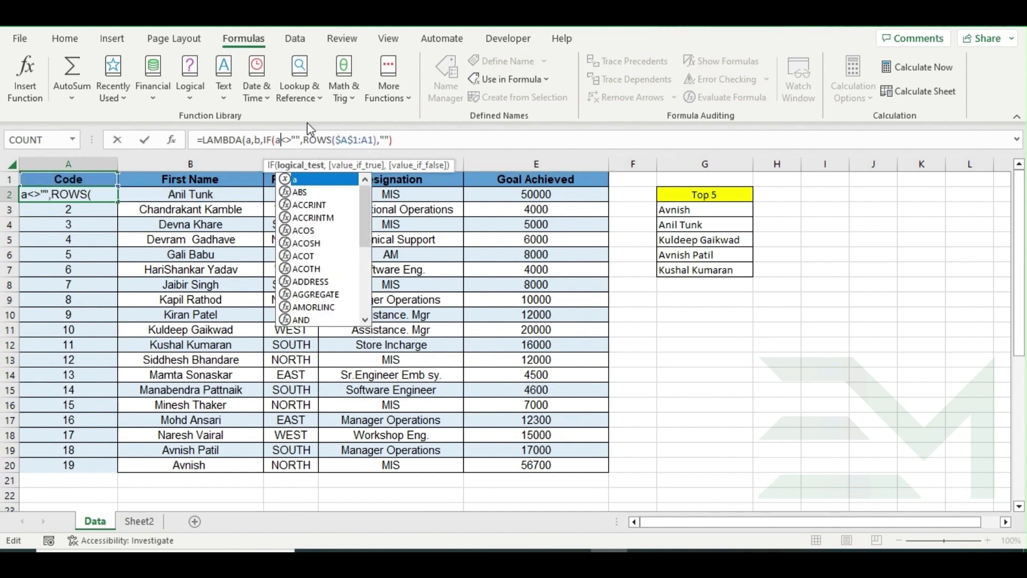
drag(336, 140, 374, 139)
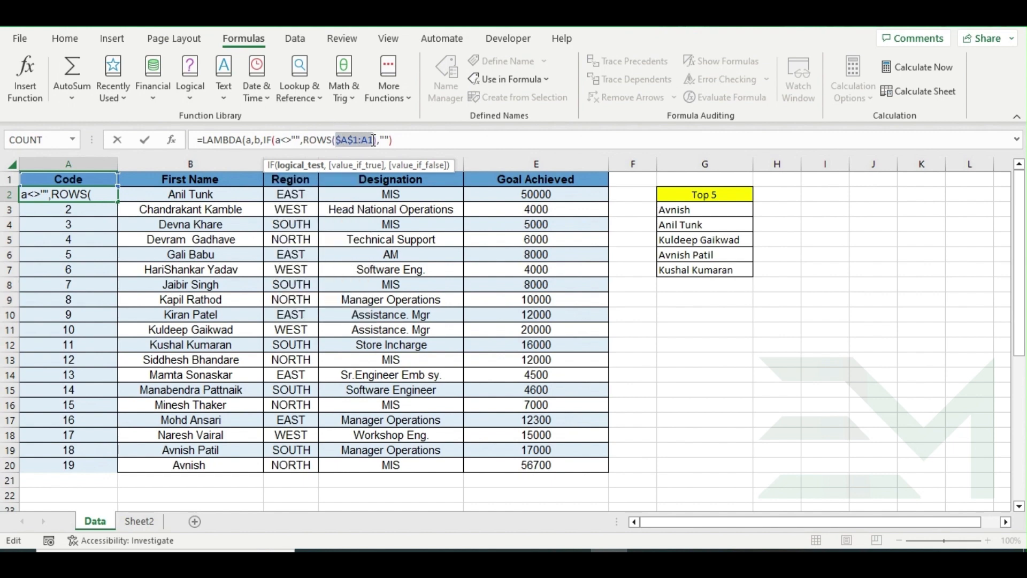
text(b)
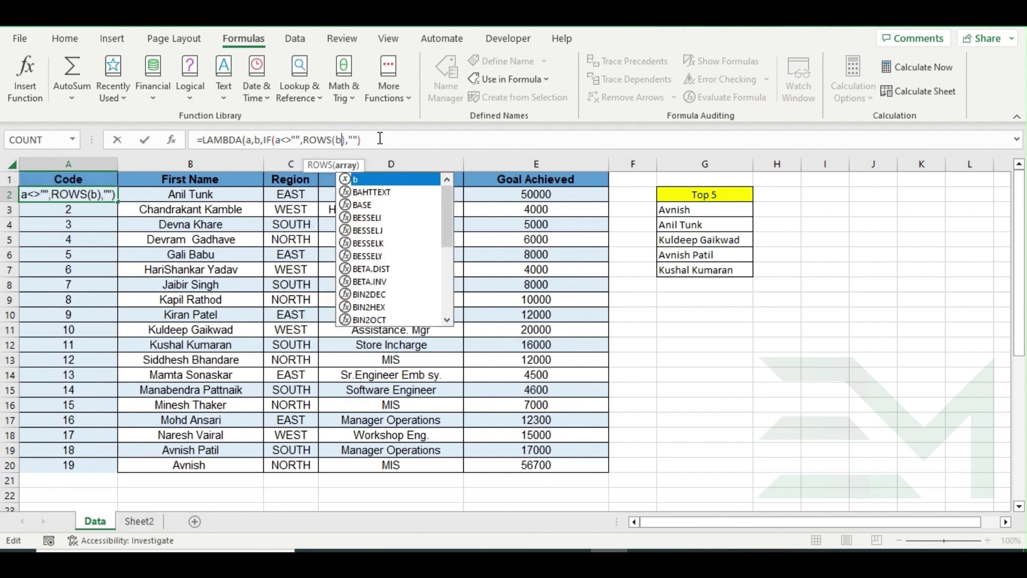
drag(378, 138, 138, 138)
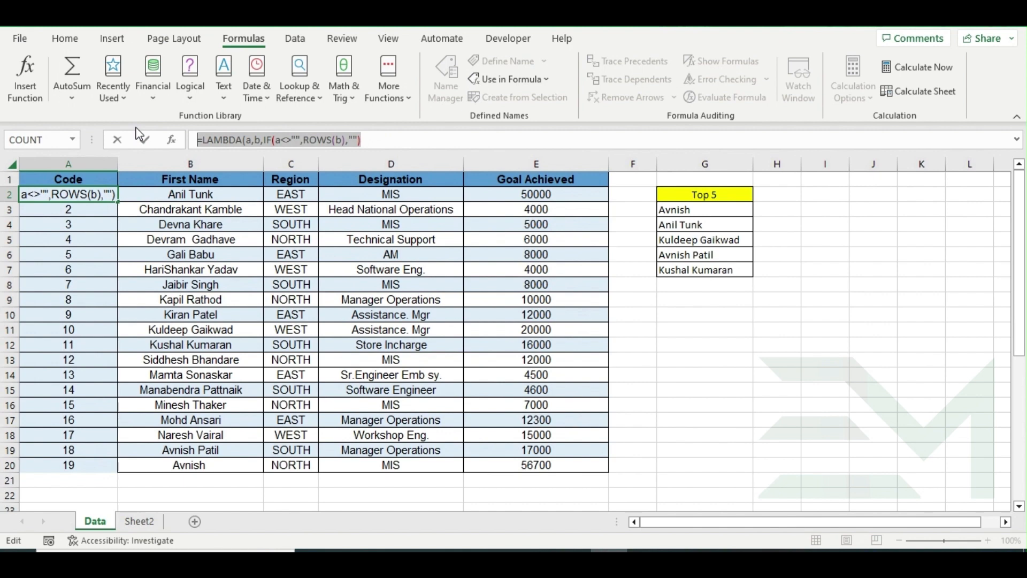
click(141, 137)
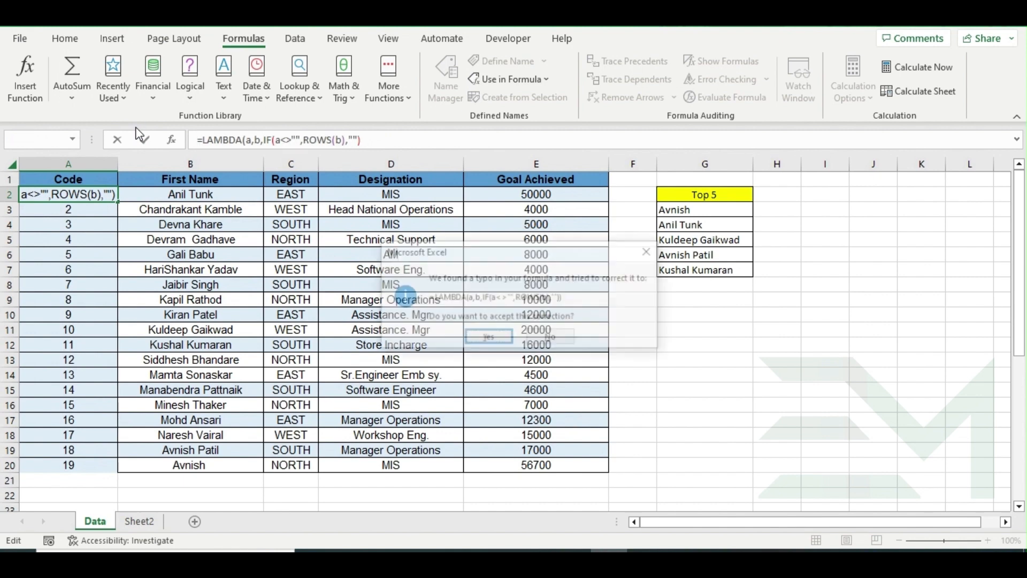
click(488, 339)
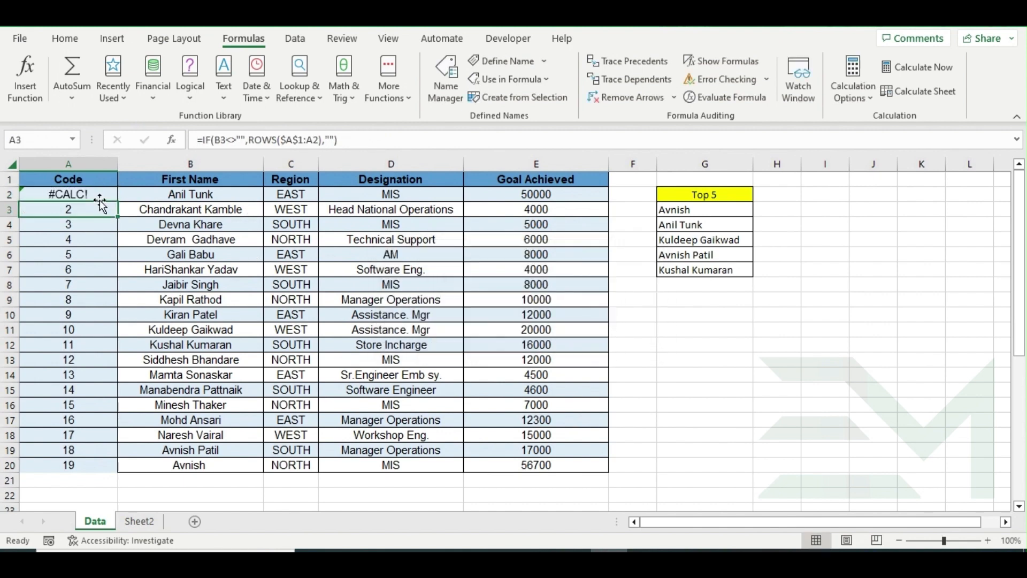
Copy the full LAMBDA formula text from cell A2 and leave the cell unchanged.
click(82, 194)
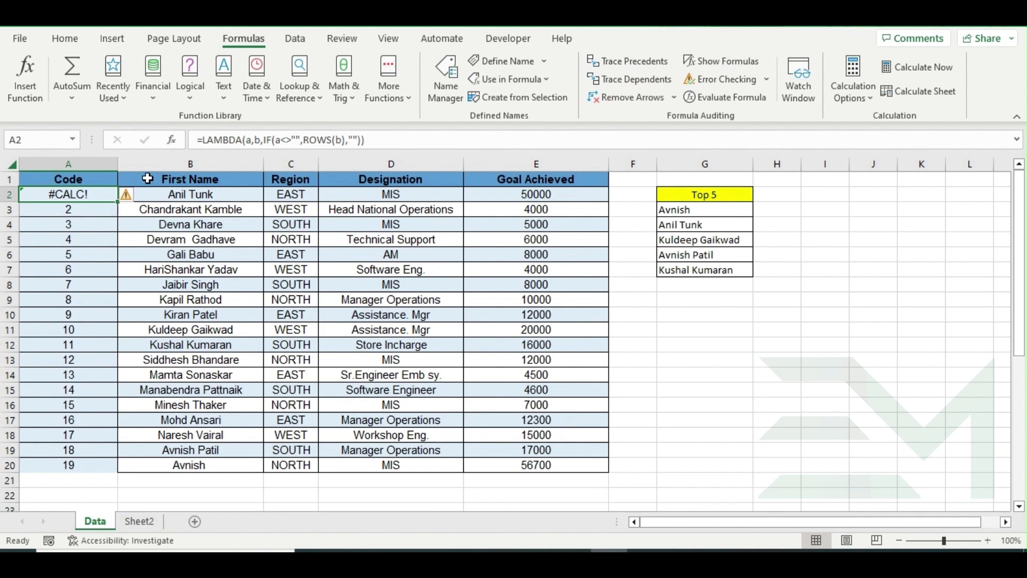
drag(365, 141, 183, 150)
key(ctrl+c)
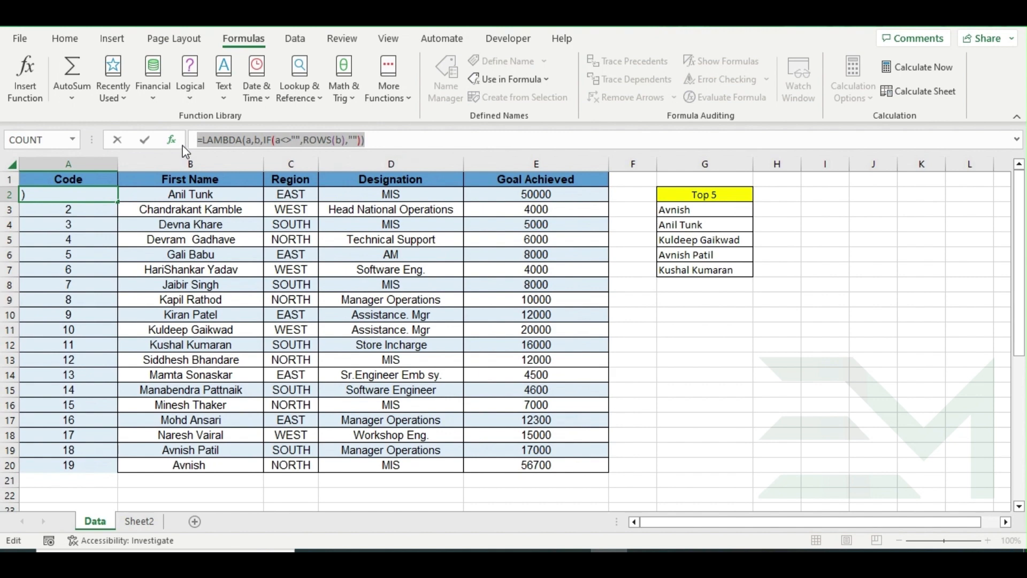
key(Return)
Define a workbook name srn that refers to the copied LAMBDA formula, and close the Name Manager.
click(445, 79)
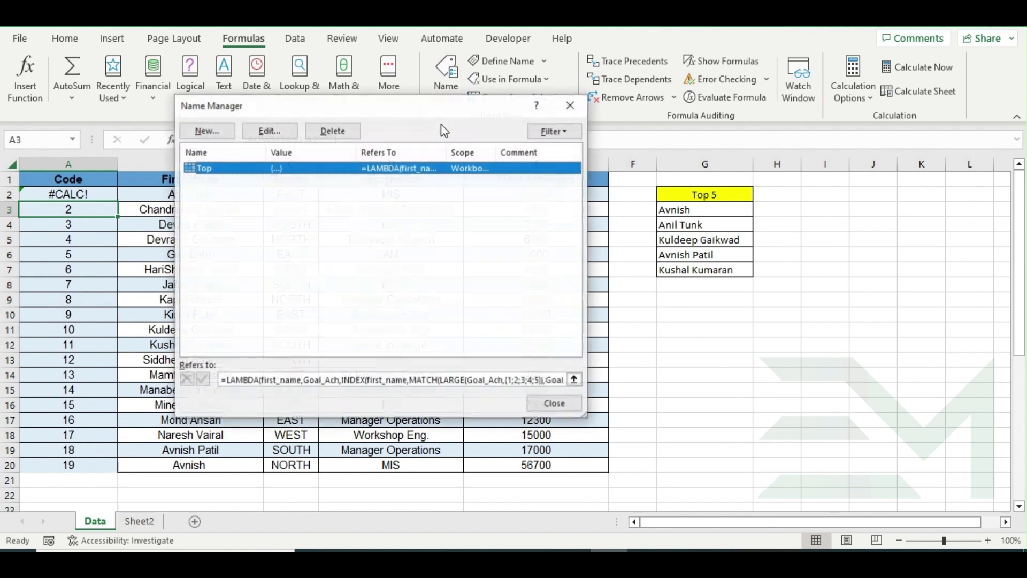
click(207, 132)
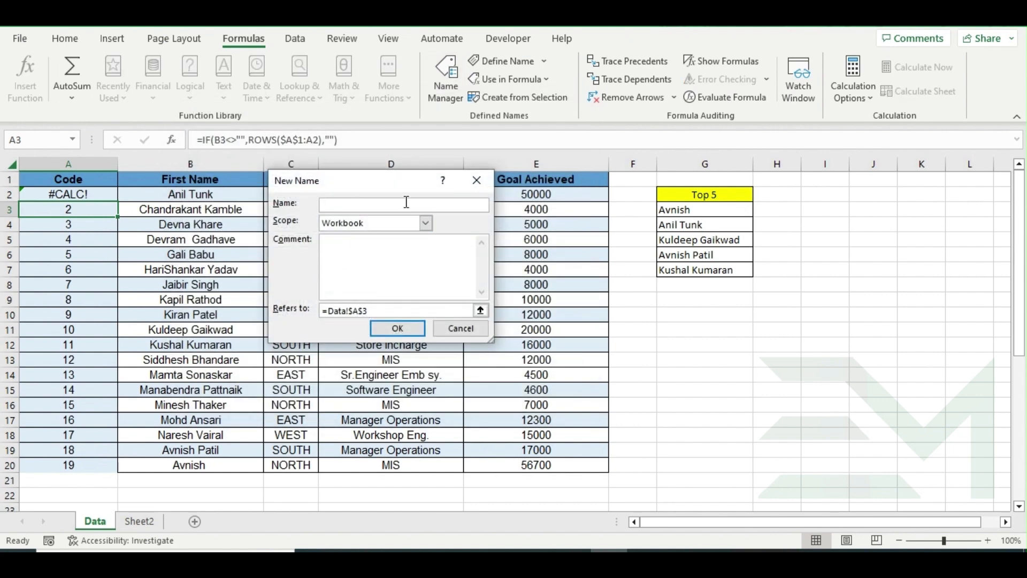
text(srn)
click(399, 310)
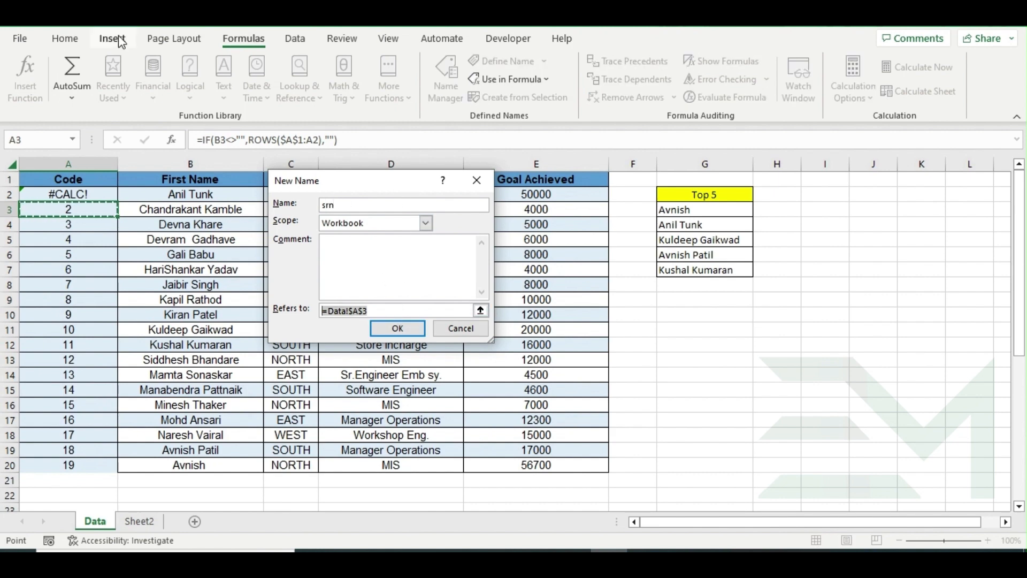
key(ctrl+v)
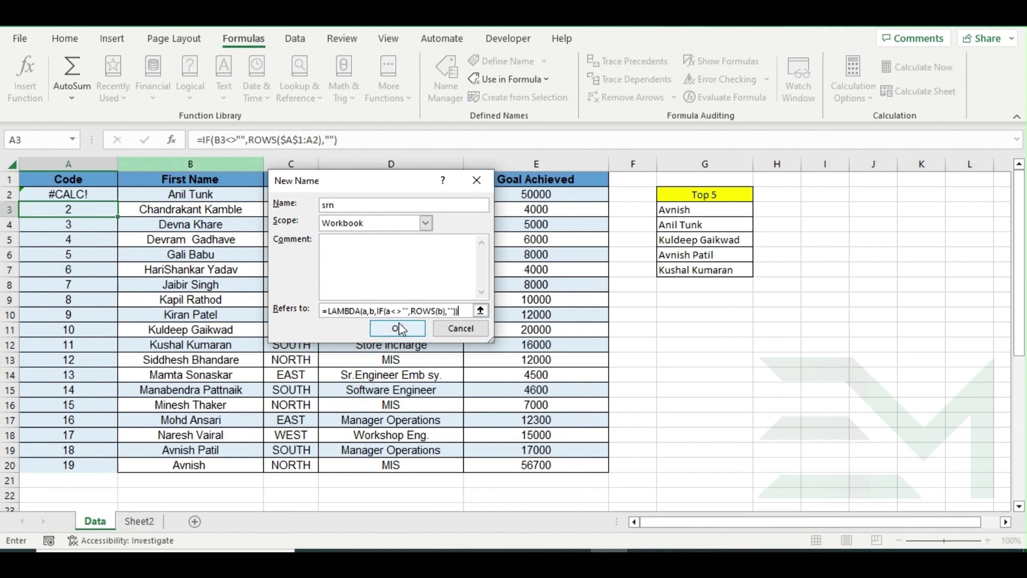
click(398, 328)
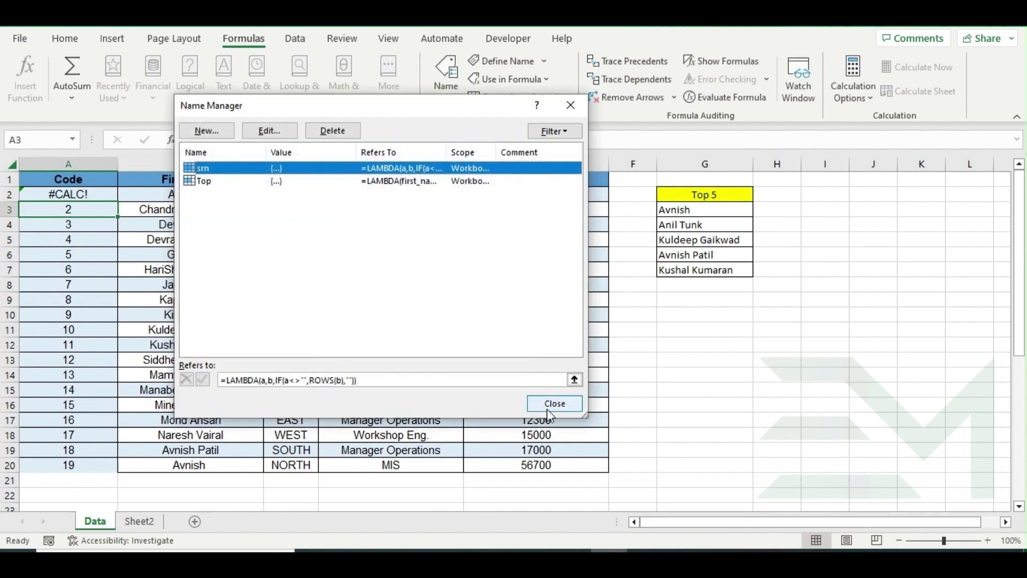
click(554, 403)
Replace the content of A2 with the custom function formula =srn(B2,A1:A2).
click(79, 195)
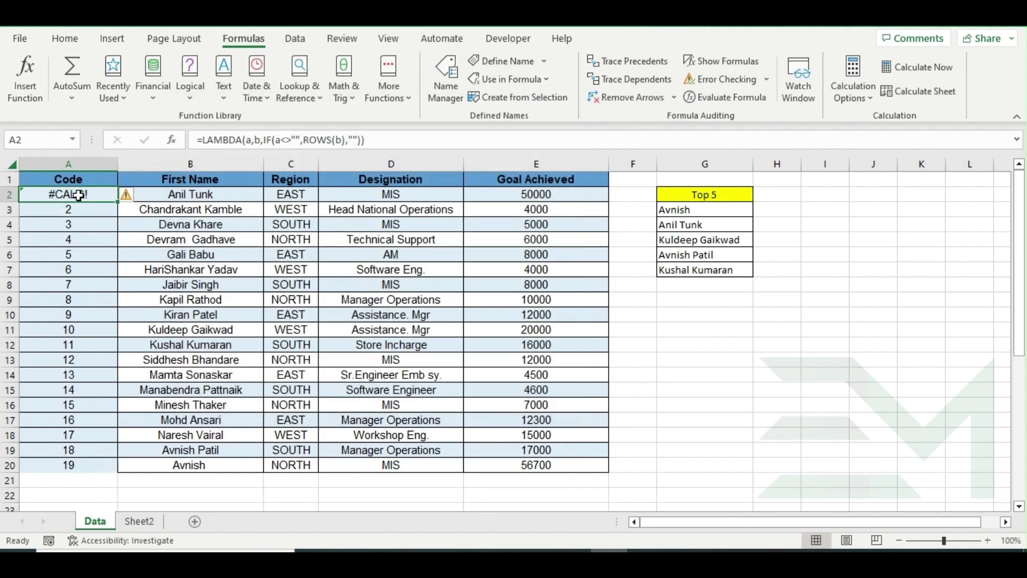
text(=sr)
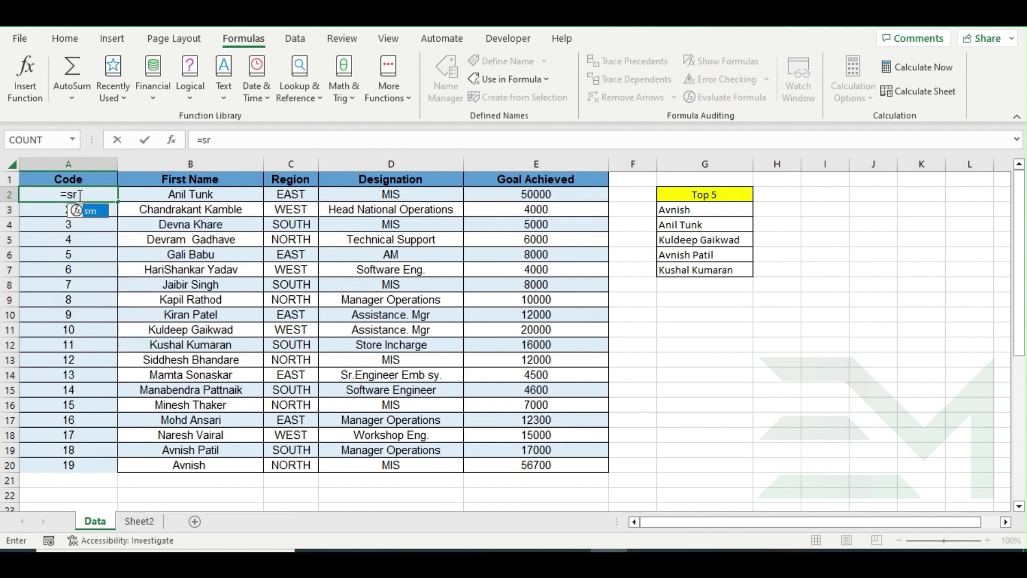
key(Tab)
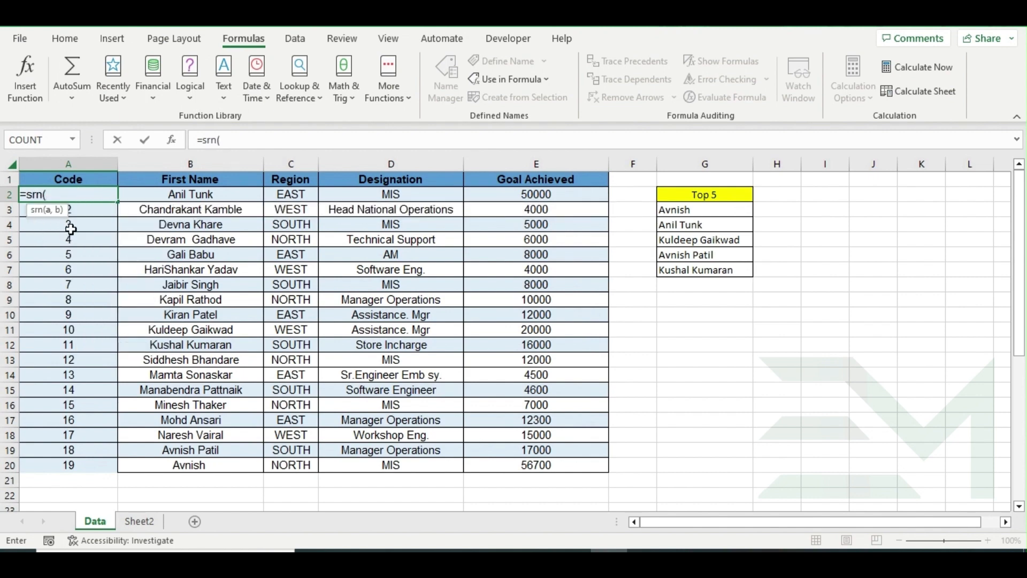
click(233, 193)
text(,)
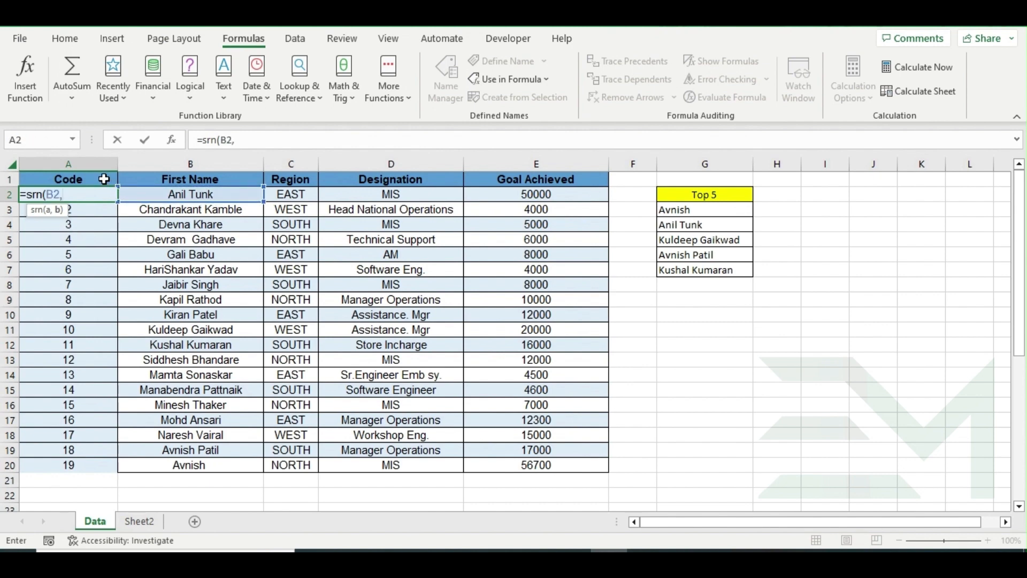
drag(104, 180, 107, 188)
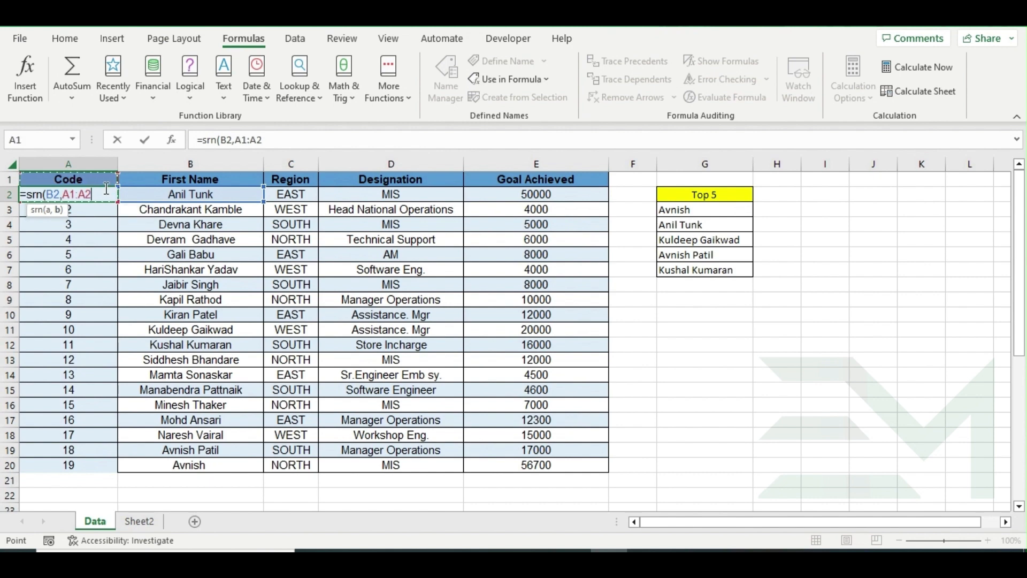
text())
key(Return)
Compare the srn formula in A2 with the ordinary IF formula in A3.
click(104, 189)
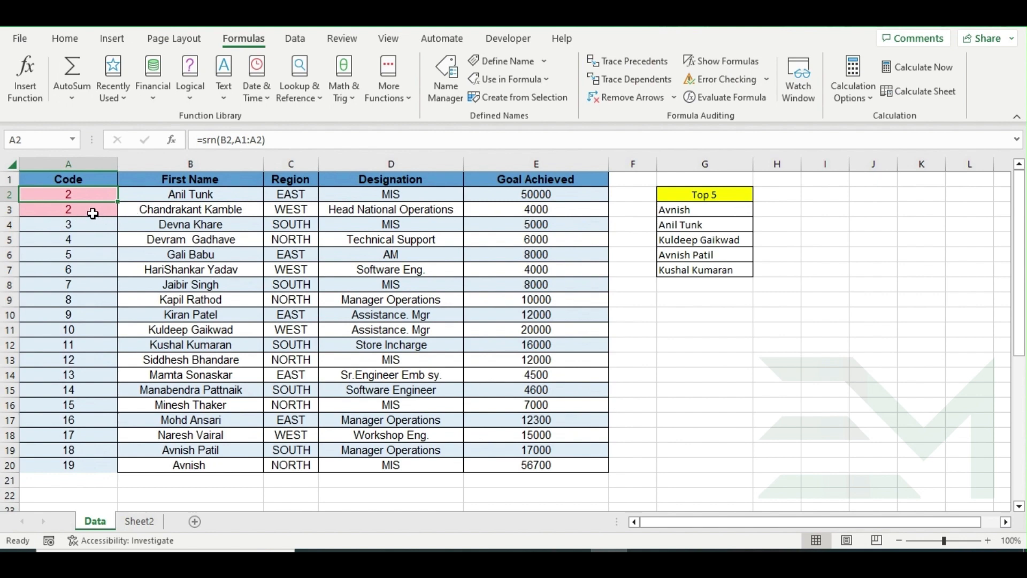
click(93, 213)
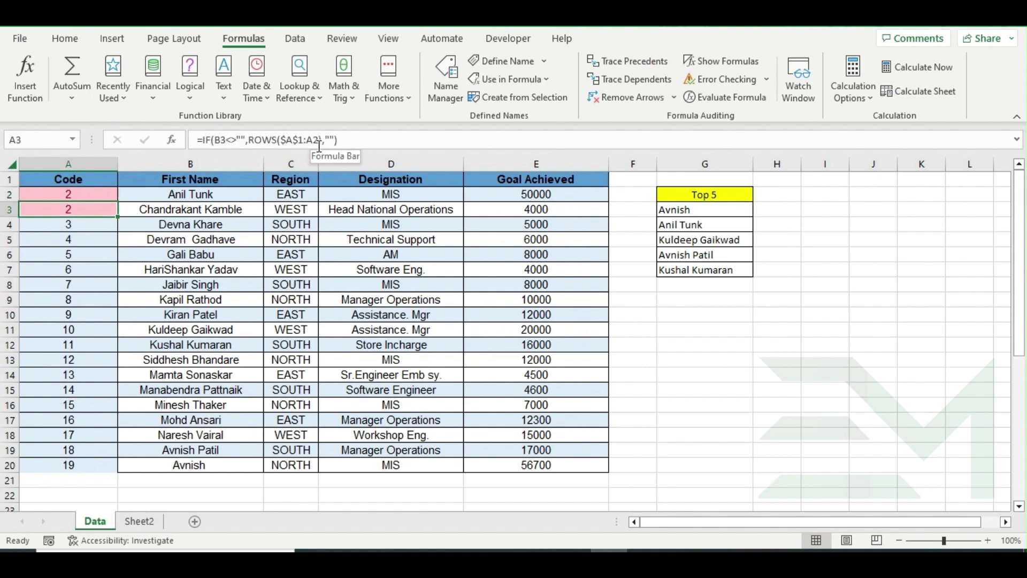
click(92, 193)
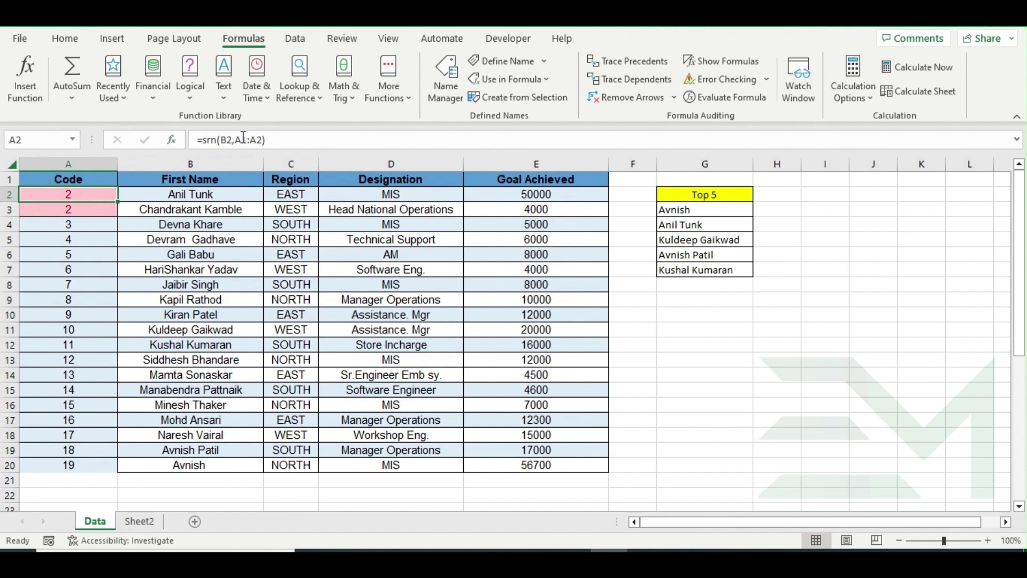
Correct the range argument in A2's custom function formula so that it reads =srn(B2,A1:A1).
click(261, 140)
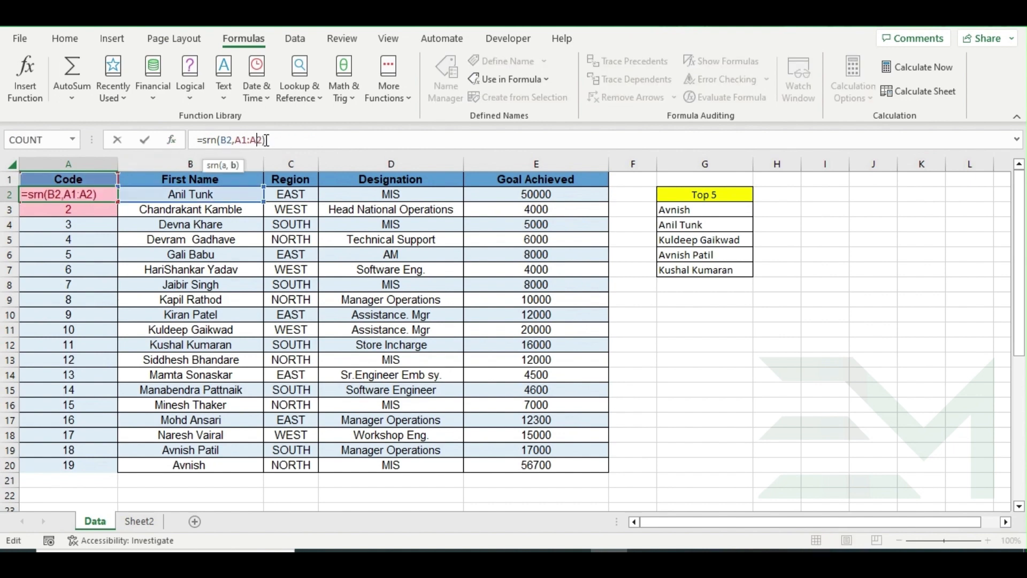
key(BackSpace)
text(1)
key(Return)
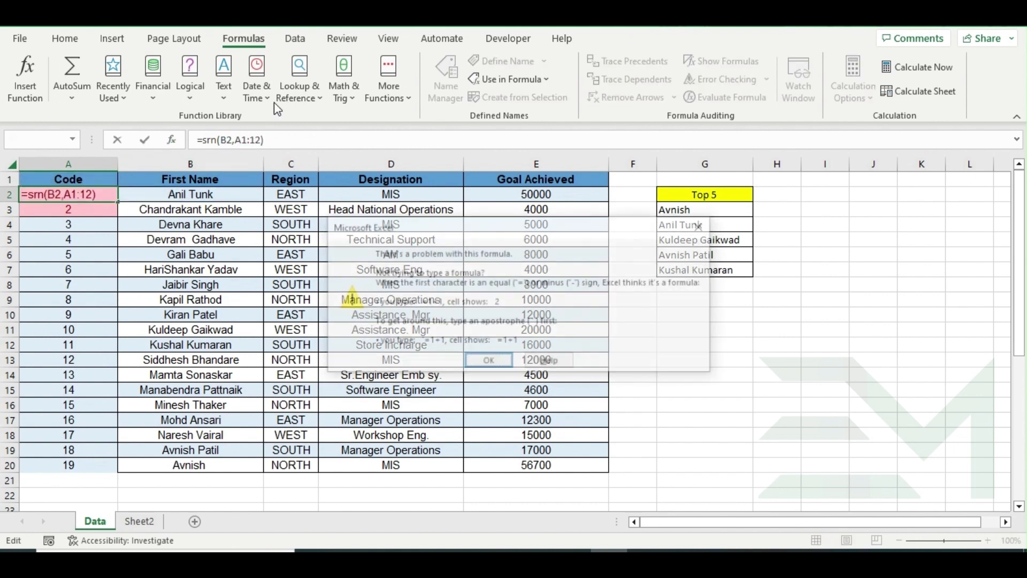
click(703, 226)
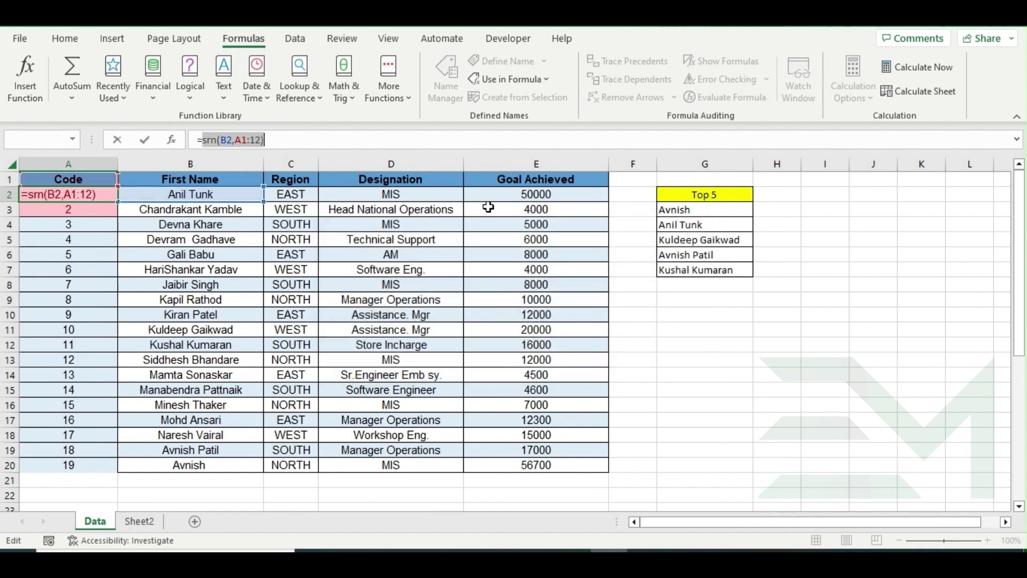
click(273, 140)
key(BackSpace)
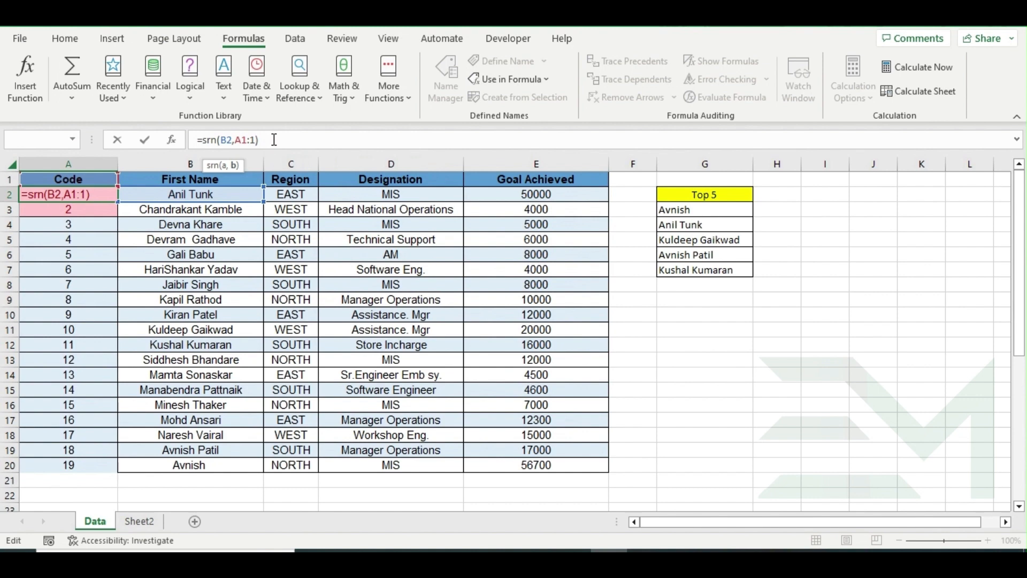
key(BackSpace)
text(A1)
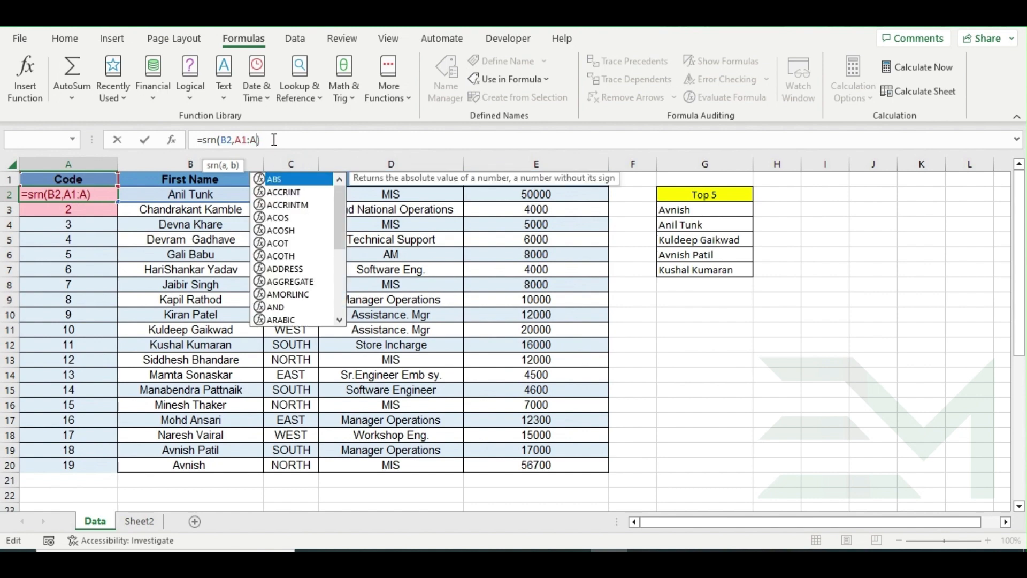
key(Return)
click(89, 196)
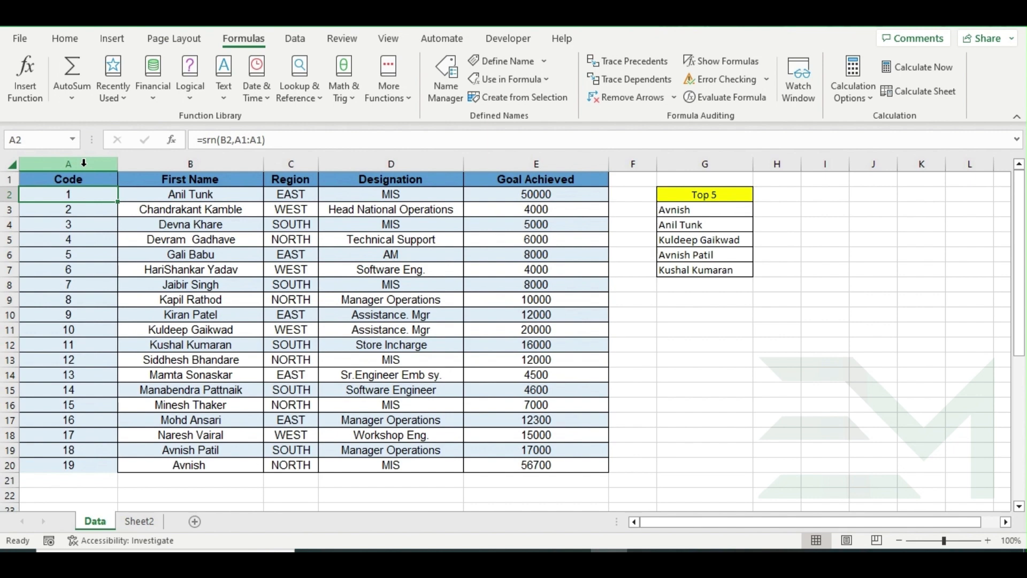
Review the Top formula in G3 alongside the First Name and Goal Achieved data it uses and its spilled result range.
click(684, 210)
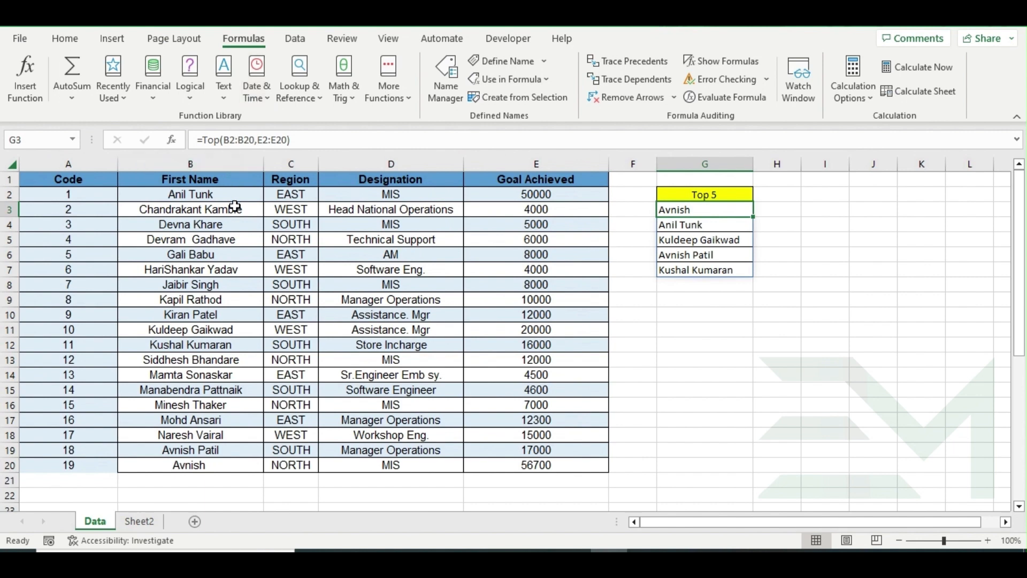
drag(190, 194, 190, 406)
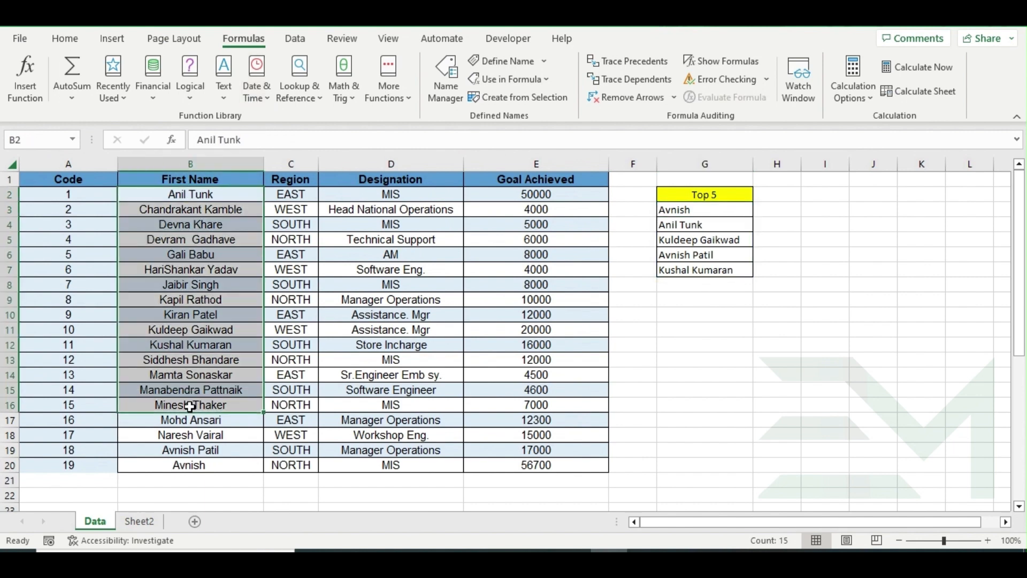
drag(551, 194, 537, 376)
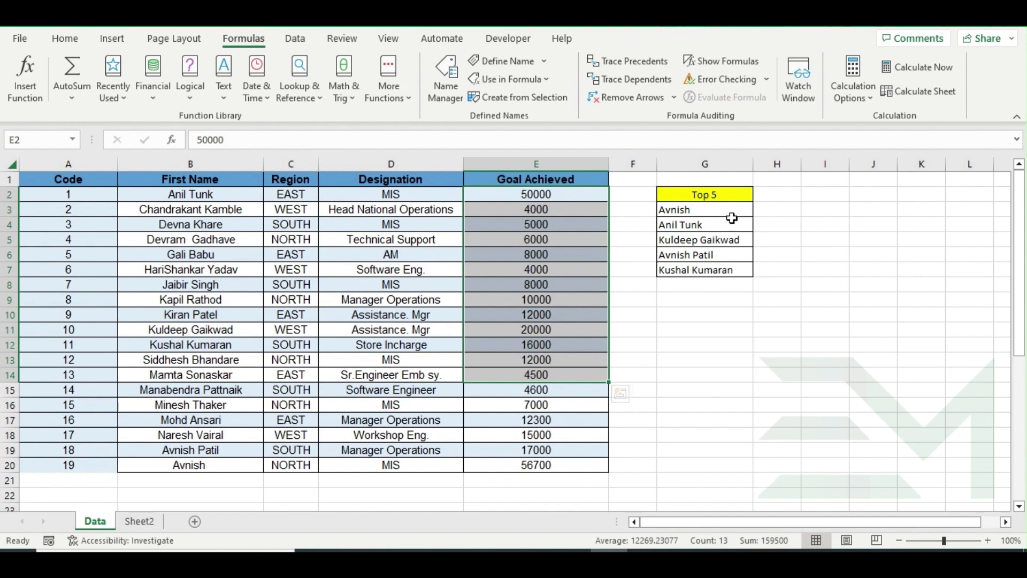
drag(724, 209, 723, 269)
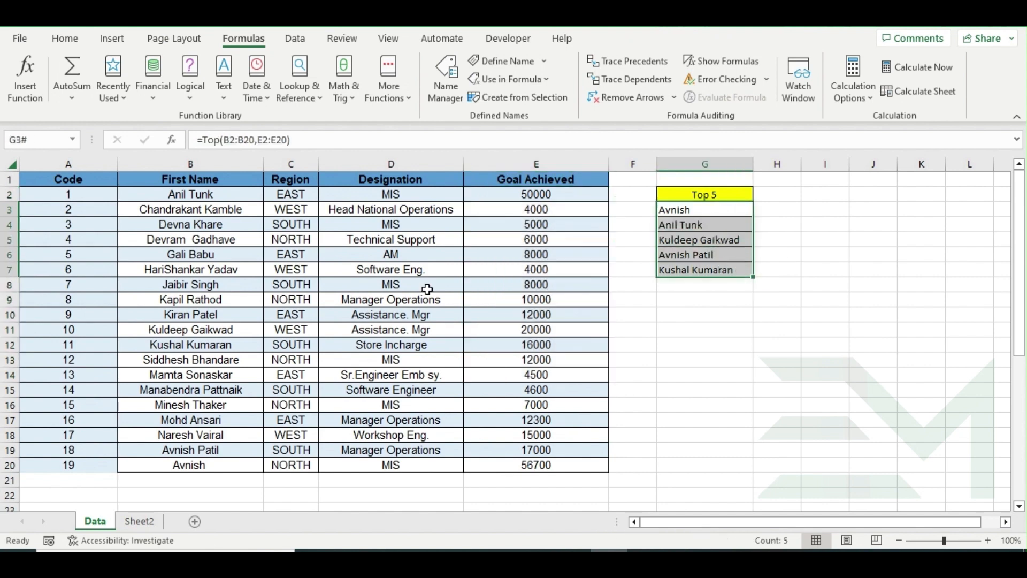